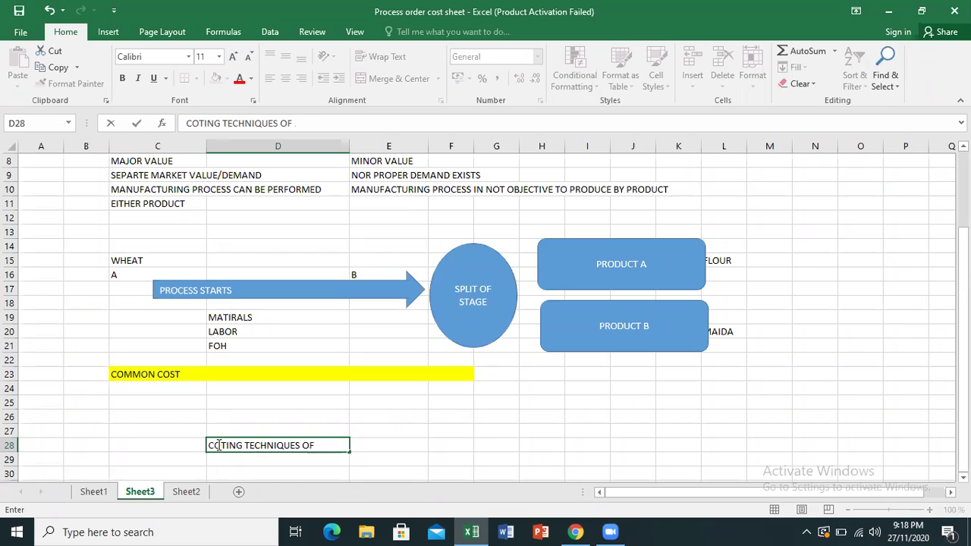
Complete the heading in cell D28 as "COTING TECHNIQUES OF BY PRODUCTS" and make D29 the active cell.
{"action": "key", "text": "BackSpace"}
{"action": "type", "text": "Y PROD"}
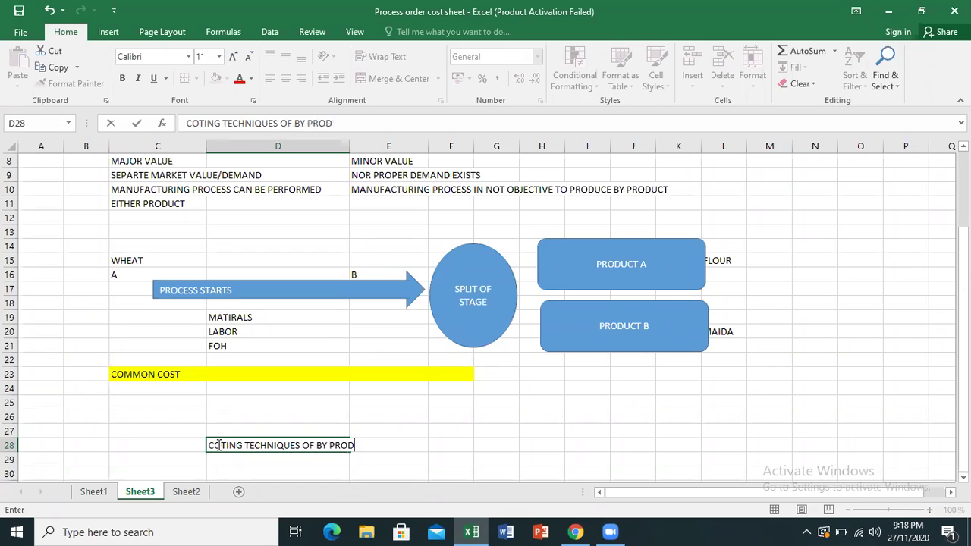
{"action": "type", "text": "UCTS"}
{"action": "key", "text": "Return"}
{"action": "key", "text": "Return"}
{"action": "key", "text": "Return"}
{"action": "key", "text": "Return"}
{"action": "key", "text": "Return"}
{"action": "key", "text": "Return"}
{"action": "key", "text": "Return"}
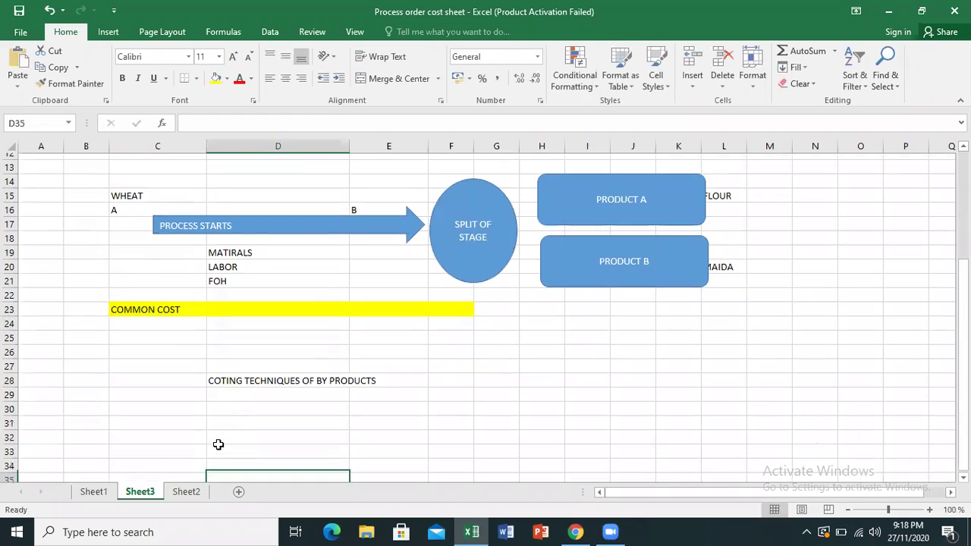
{"action": "key", "text": "Up"}
{"action": "key", "text": "Up"}
{"action": "key", "text": "Up"}
{"action": "key", "text": "Up"}
{"action": "key", "text": "Up"}
{"action": "key", "text": "Up"}
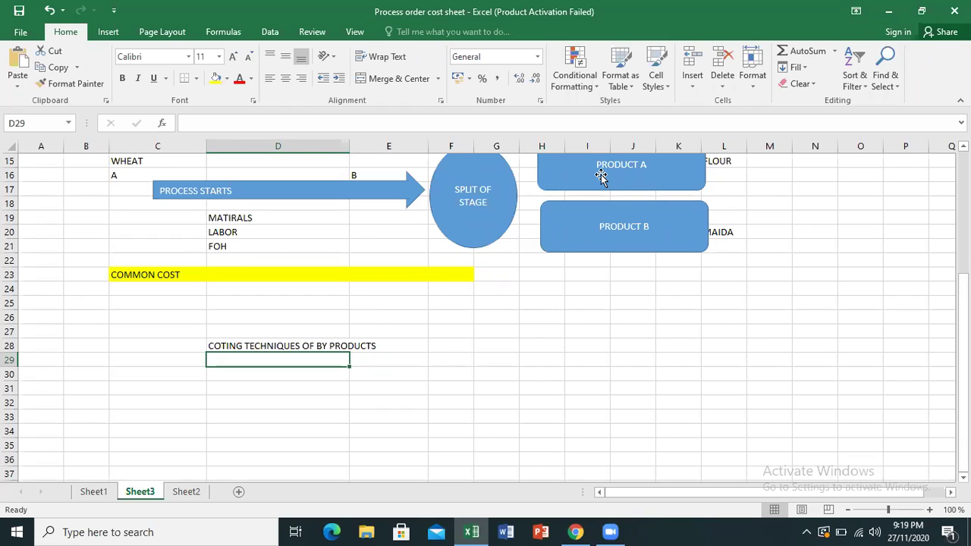
{"action": "left_click", "coordinate": [600, 234]}
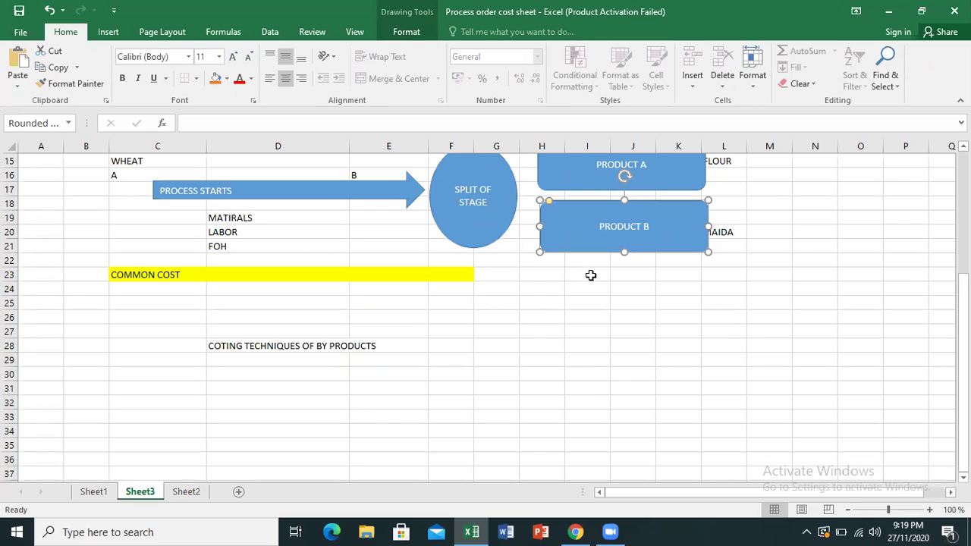
{"action": "left_click", "coordinate": [589, 168]}
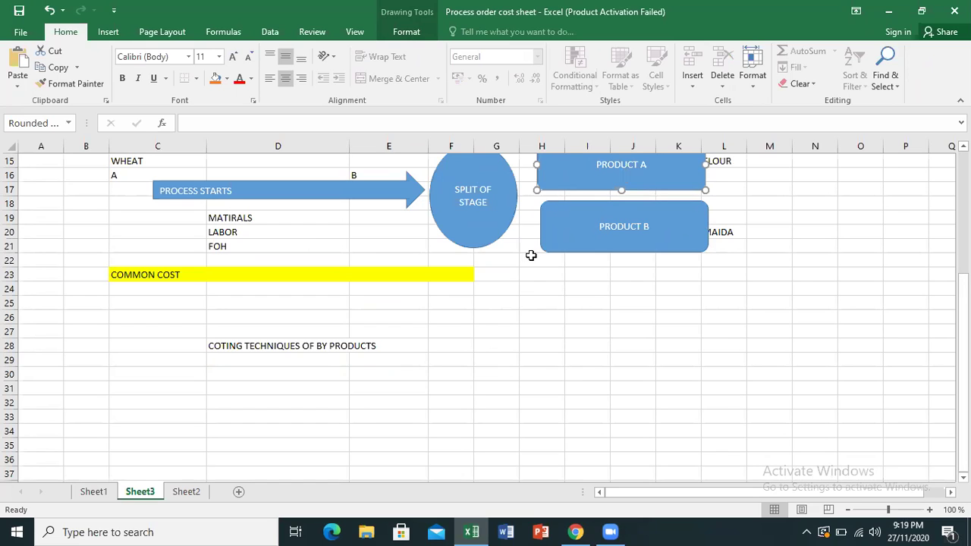
{"action": "left_click", "coordinate": [620, 235]}
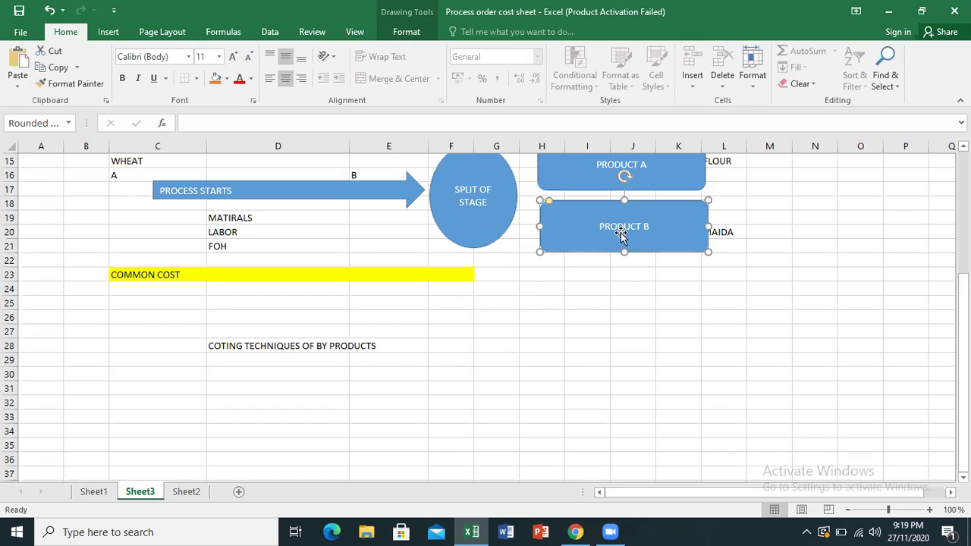
Label the FLOUR row MAJOR in cell N15 and the MAIDA row MINOR in cell N20.
{"action": "left_click", "coordinate": [808, 164]}
{"action": "type", "text": "MAJOR"}
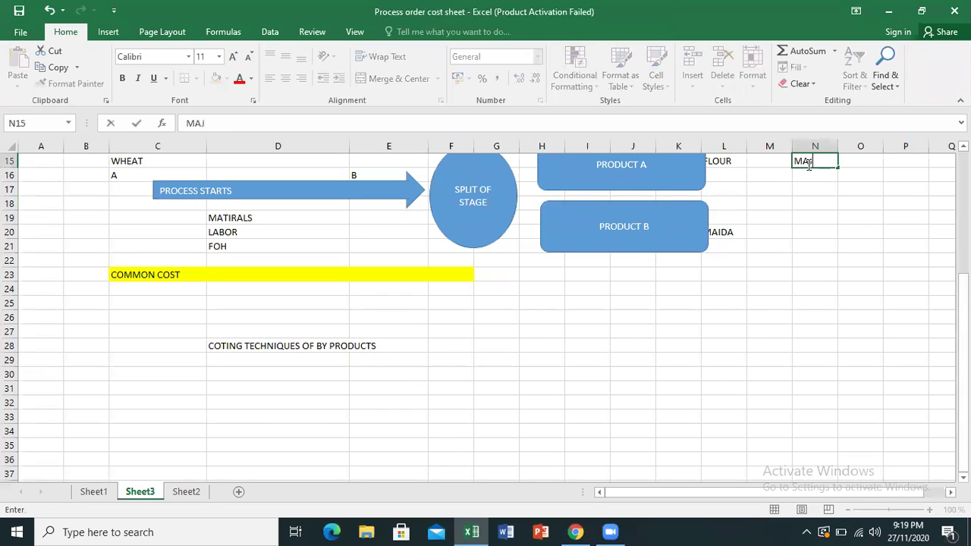
{"action": "left_click", "coordinate": [814, 229]}
{"action": "double_click", "coordinate": [814, 231]}
{"action": "type", "text": "MINOR"}
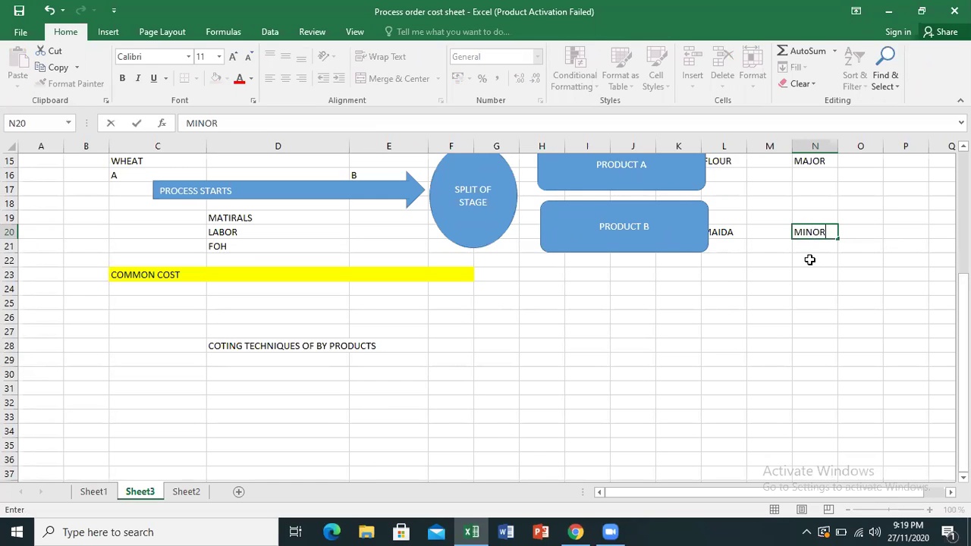
{"action": "left_click", "coordinate": [809, 259]}
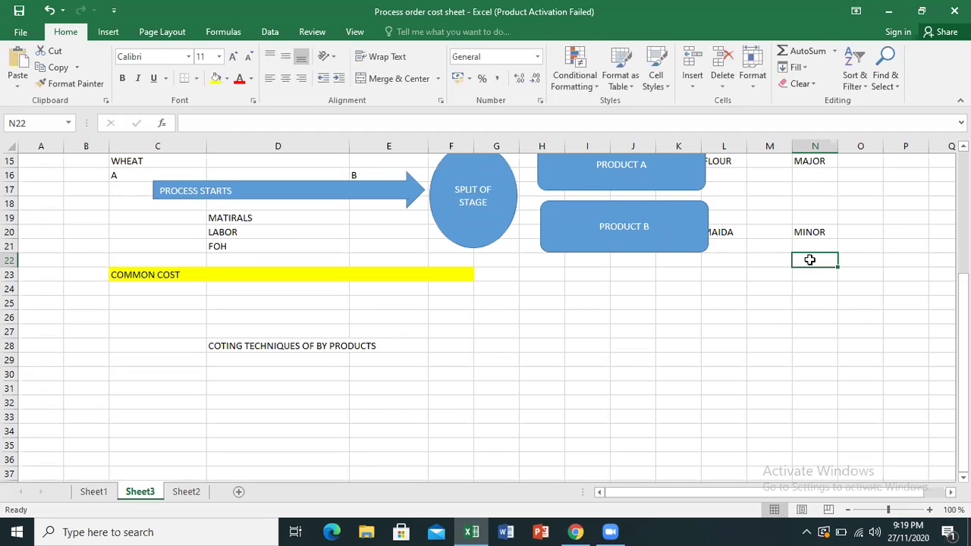
Enter 95% beside MAJOR in cell O15 and 5% beside MINOR in cell O20.
{"action": "left_click", "coordinate": [855, 162]}
{"action": "type", "text": "95"}
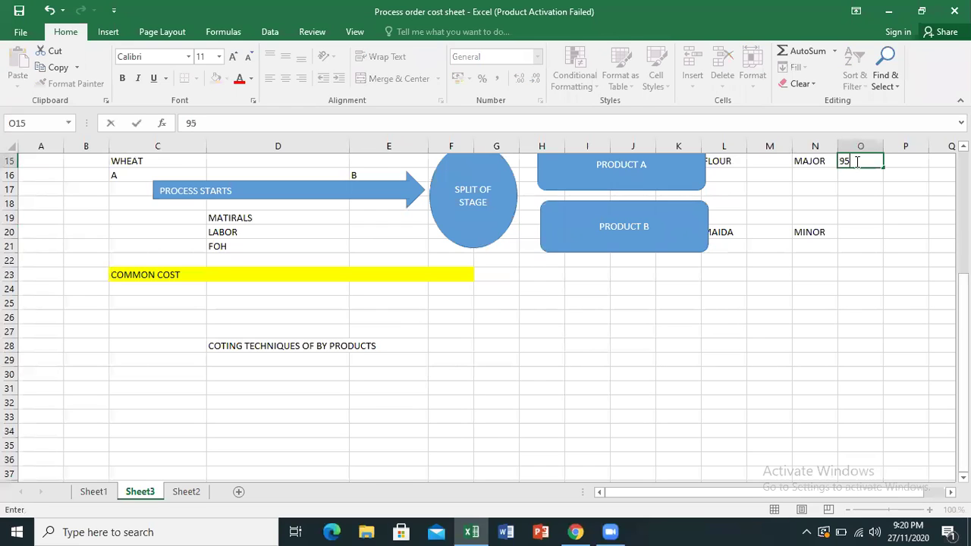
{"action": "type", "text": "%"}
{"action": "left_click", "coordinate": [858, 233]}
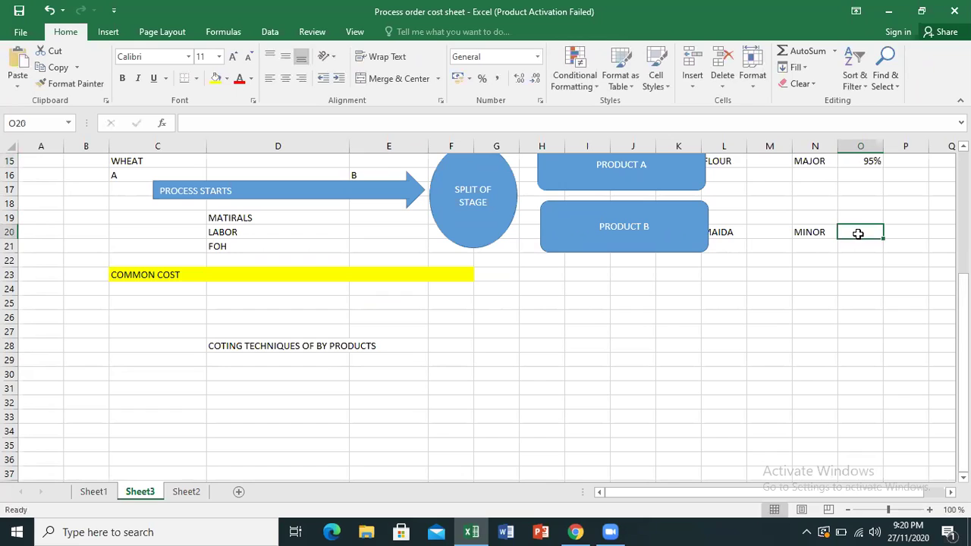
{"action": "type", "text": "5%"}
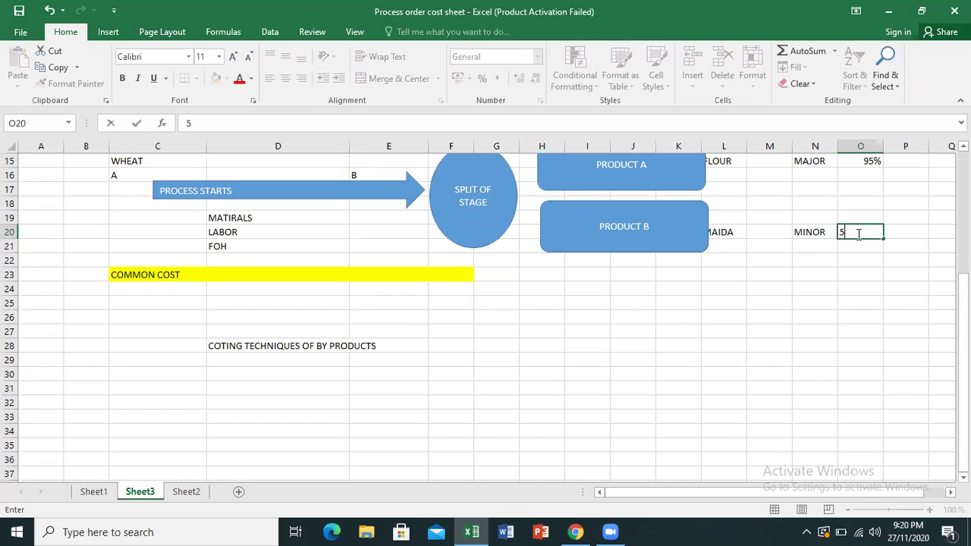
{"action": "left_click", "coordinate": [848, 236]}
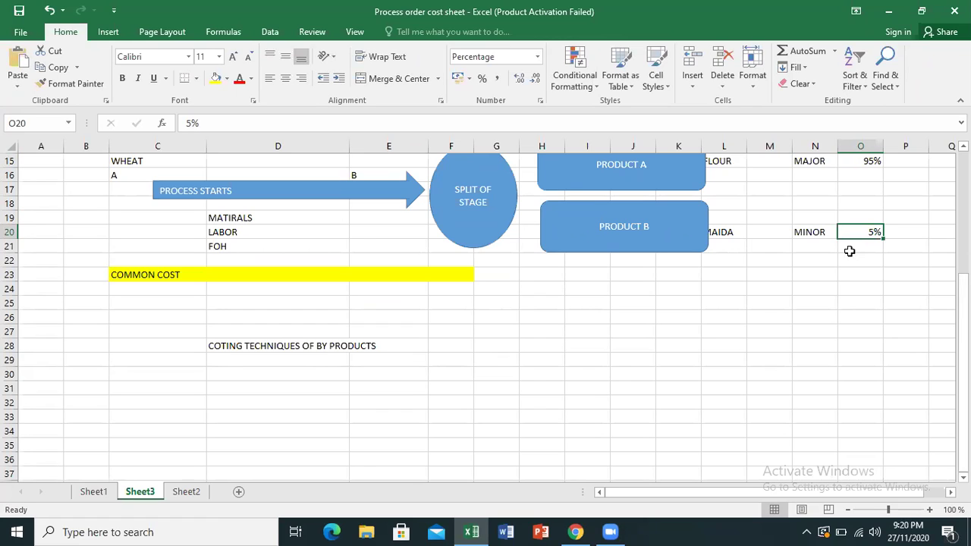
{"action": "left_click", "coordinate": [859, 165]}
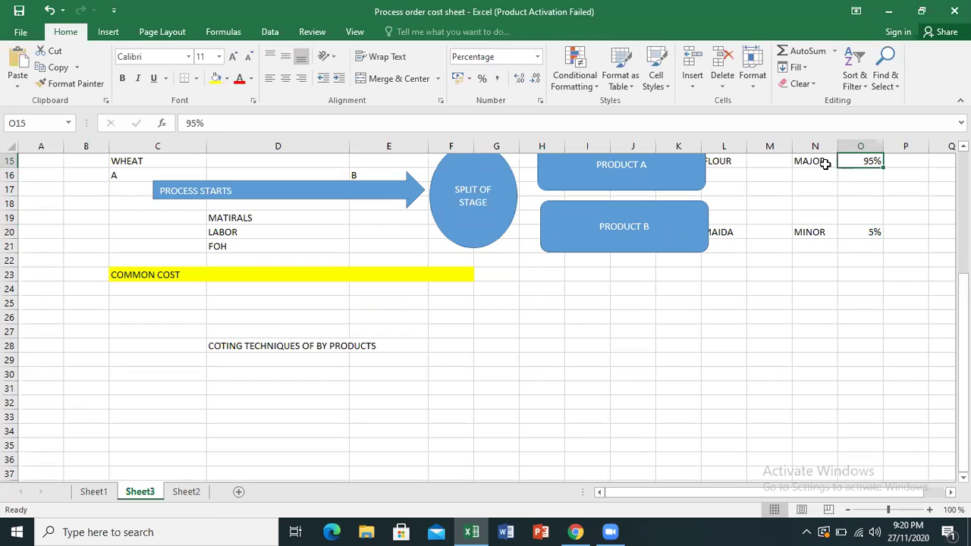
{"action": "left_click", "coordinate": [823, 162]}
{"action": "left_click", "coordinate": [821, 241]}
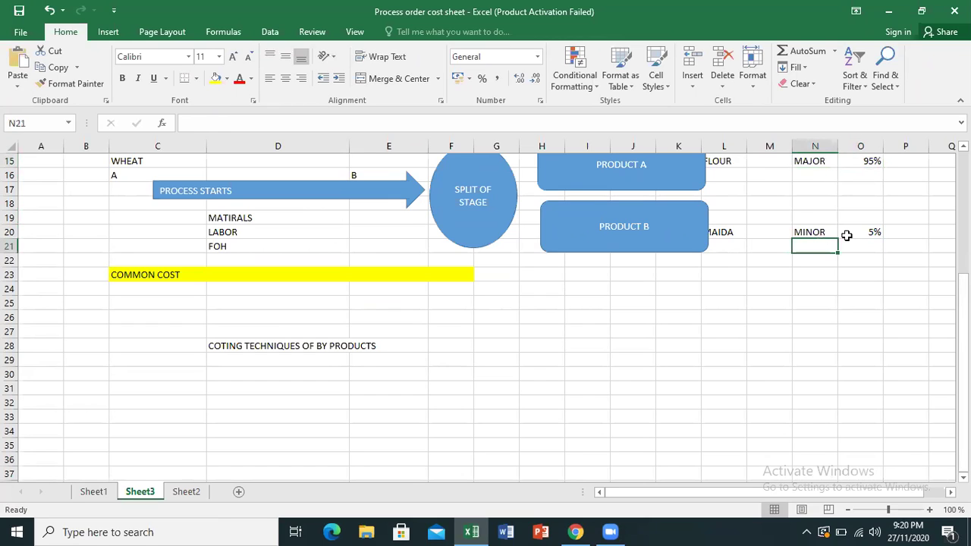
{"action": "left_click", "coordinate": [864, 231]}
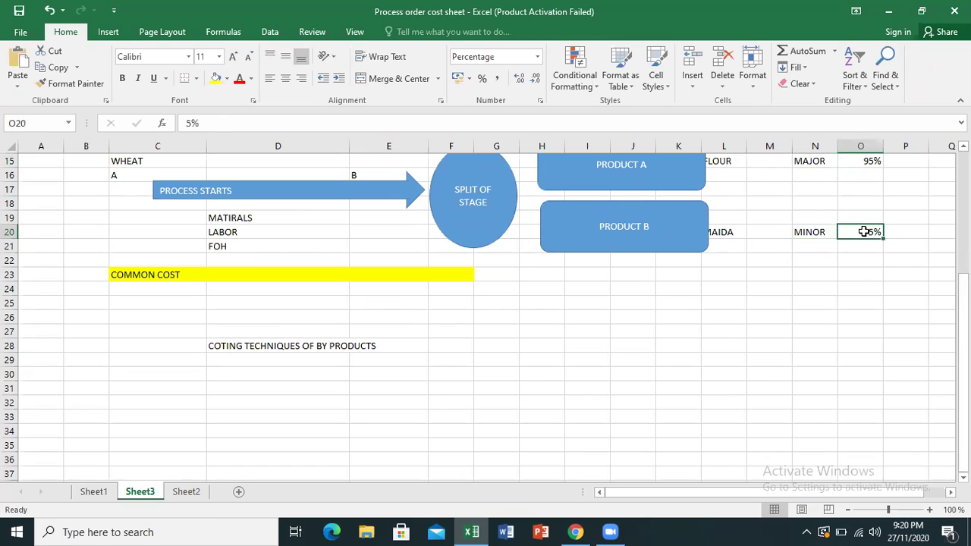
Enter DEMAND in cell P15 for the major product and NO DEMAND in cell P20 for the minor product.
{"action": "left_click", "coordinate": [907, 164]}
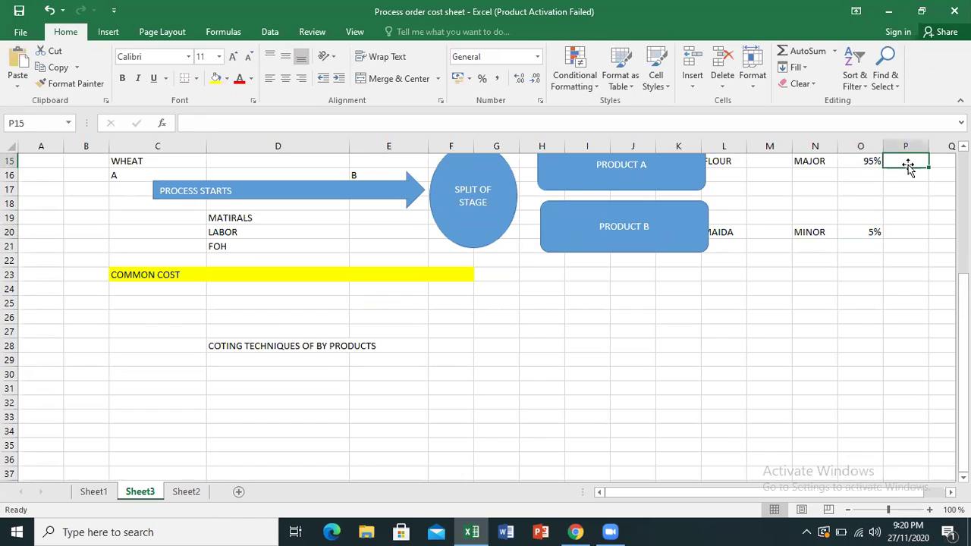
{"action": "type", "text": "DEMAND"}
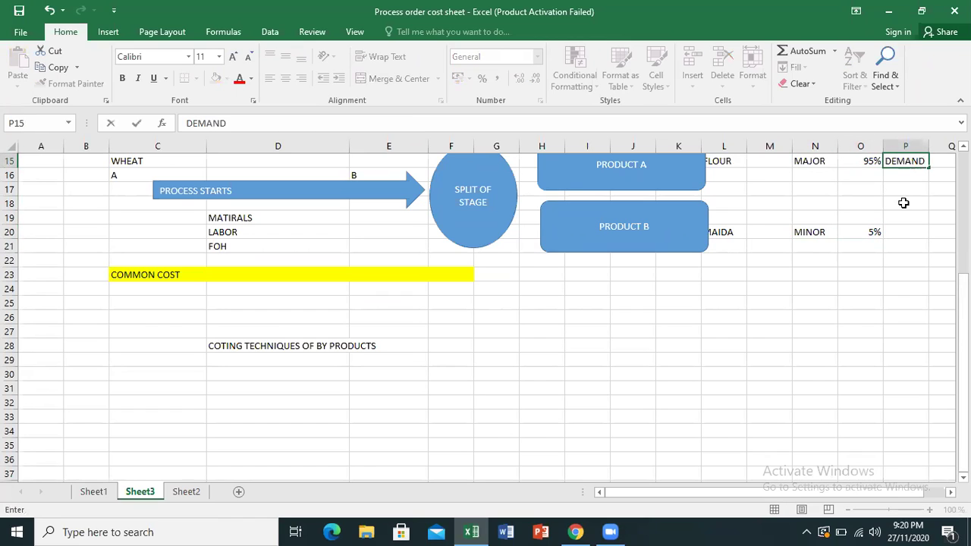
{"action": "left_click", "coordinate": [902, 231]}
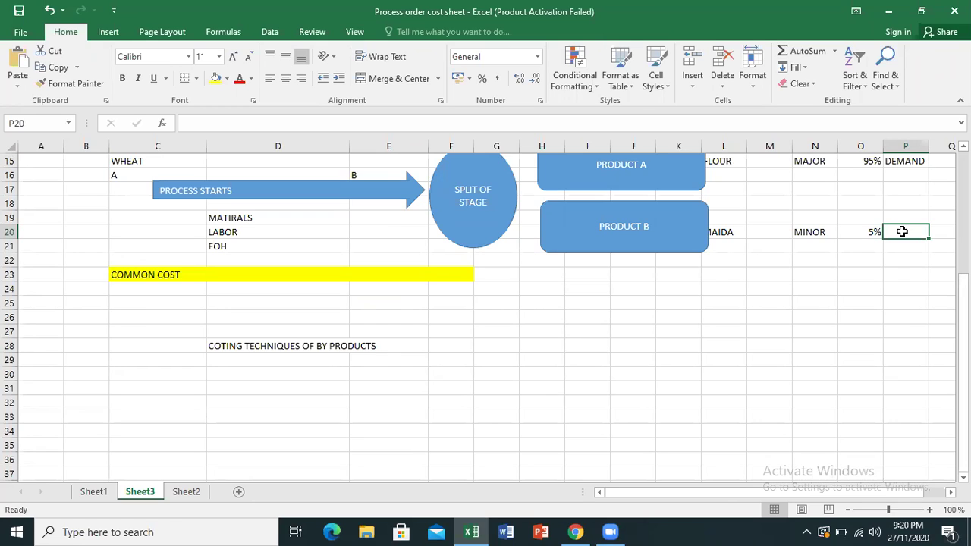
{"action": "type", "text": "N"}
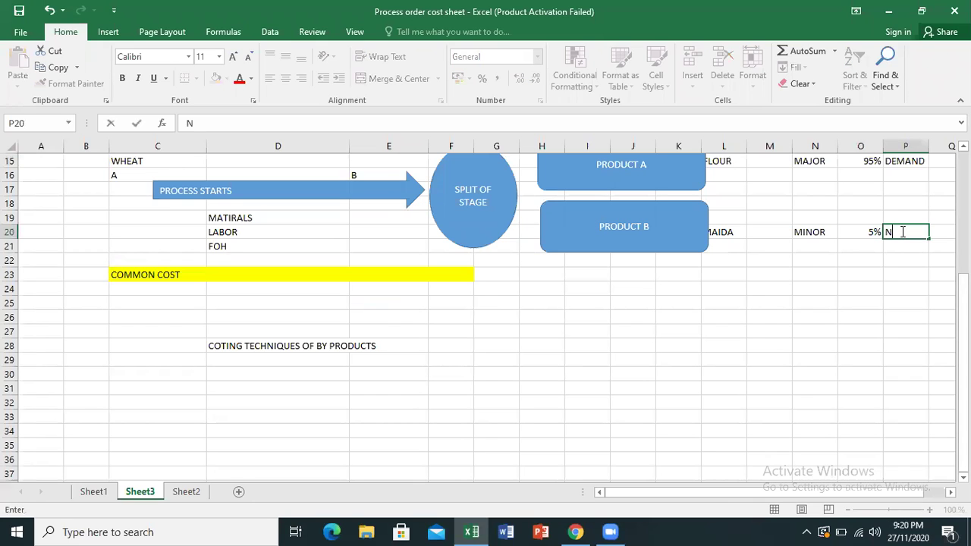
{"action": "type", "text": "O DEMAND"}
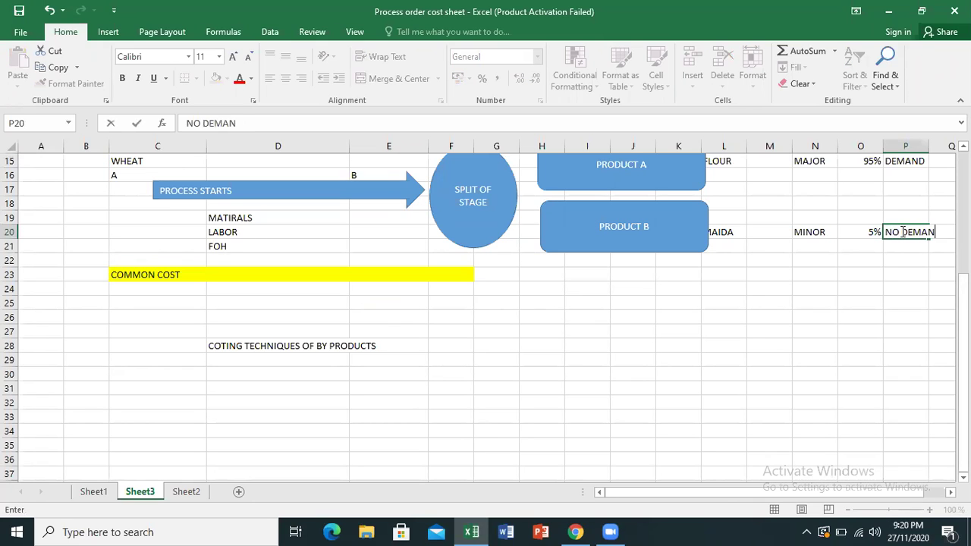
{"action": "left_click", "coordinate": [902, 246]}
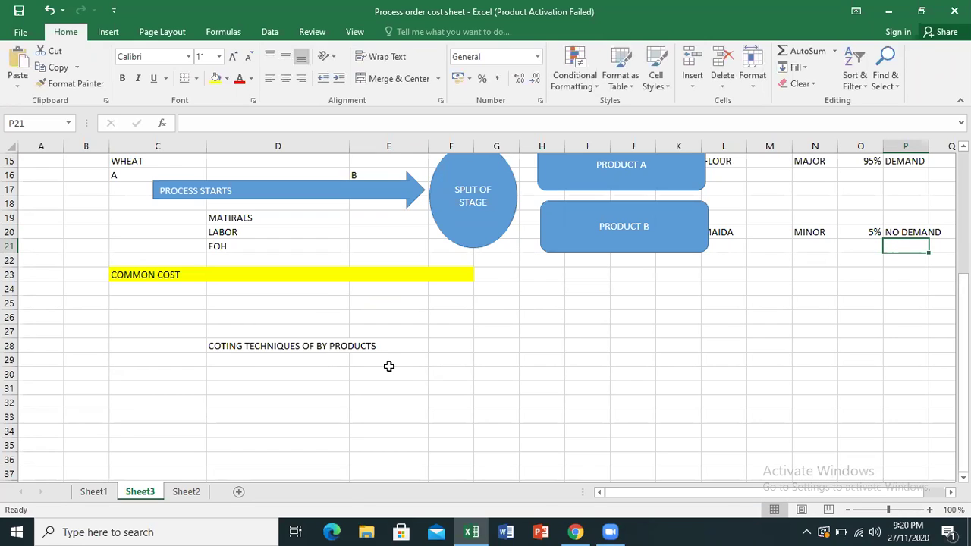
Enter 1 in C30 and "SALES PROCEEDS OF MINOR PRODUCT/BY PRODUCT ADD SHOW IN OTHER INCOME HEAD OF INCOME STATEMENT" in D30.
{"action": "left_click", "coordinate": [183, 371]}
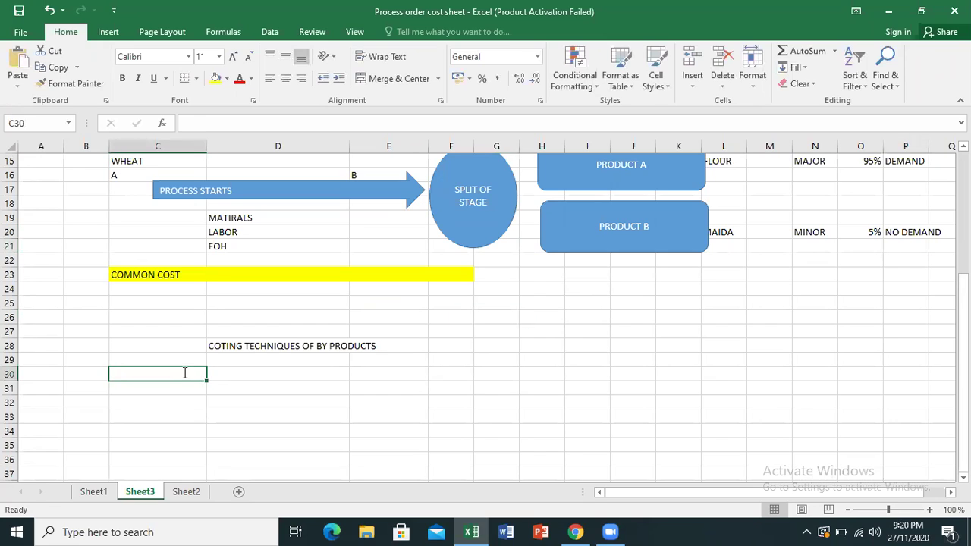
{"action": "type", "text": "1"}
{"action": "key", "text": "Tab"}
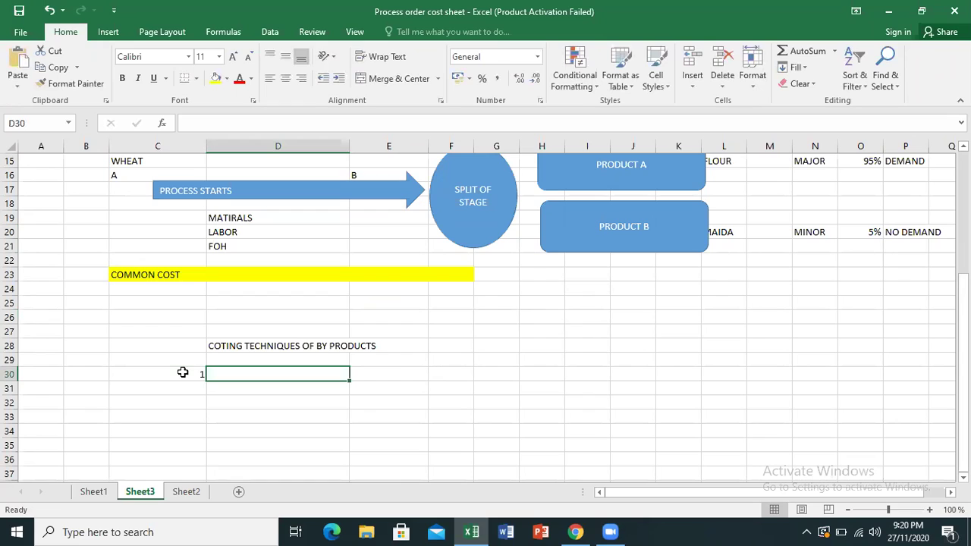
{"action": "type", "text": "SALES PROC"}
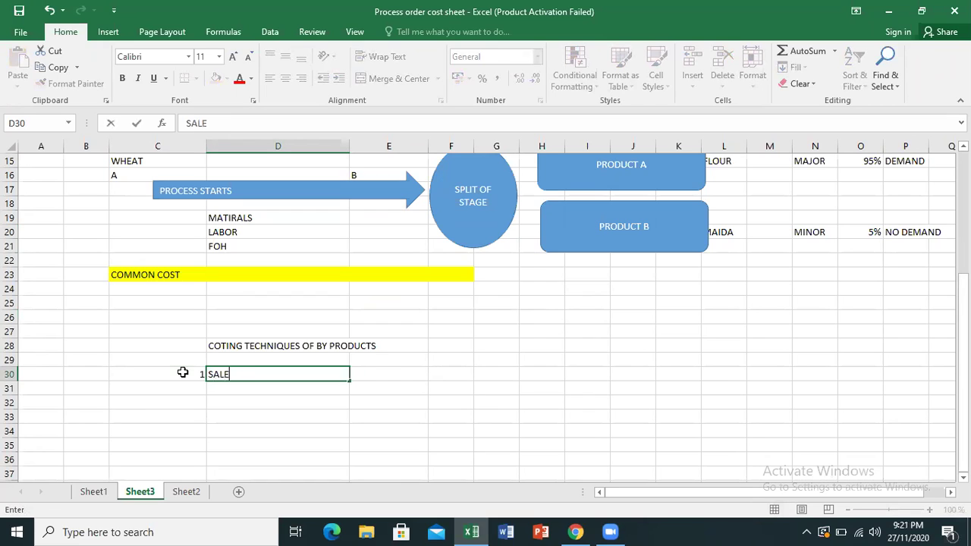
{"action": "type", "text": "EEDS OF "}
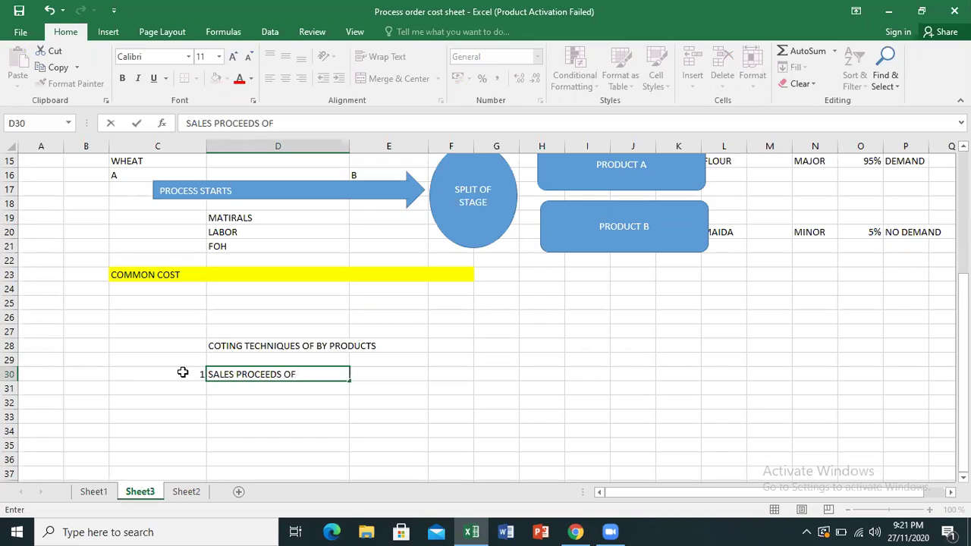
{"action": "type", "text": "MINOT"}
{"action": "key", "text": "BackSpace"}
{"action": "type", "text": "R PROD"}
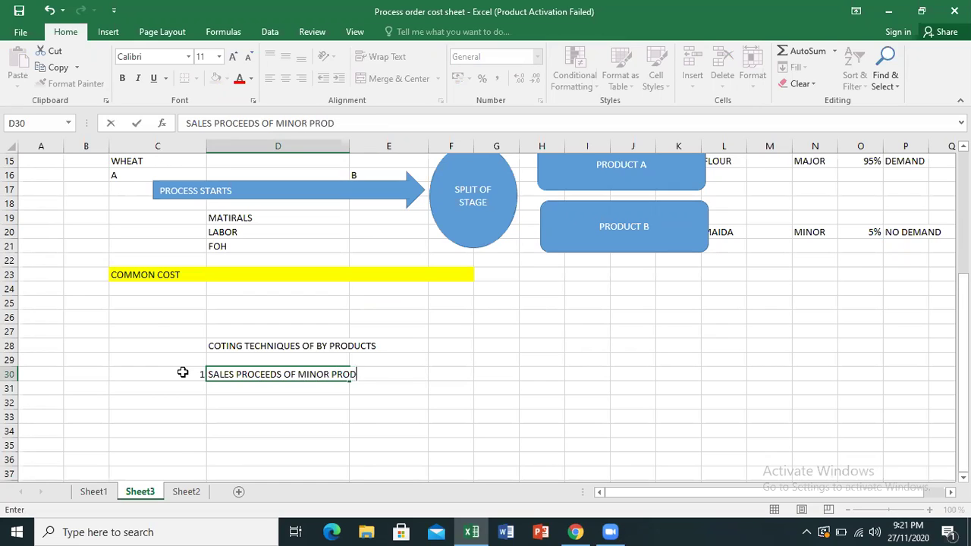
{"action": "type", "text": "UCT/BY PRODUCR"}
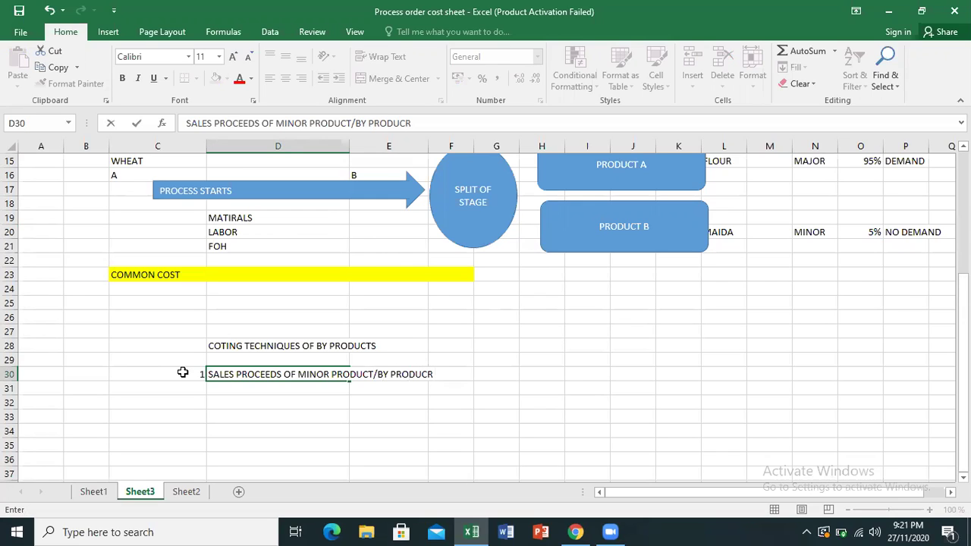
{"action": "type", "text": "T"}
{"action": "key", "text": "BackSpace"}
{"action": "key", "text": "BackSpace"}
{"action": "type", "text": "T ADD SHOW I"}
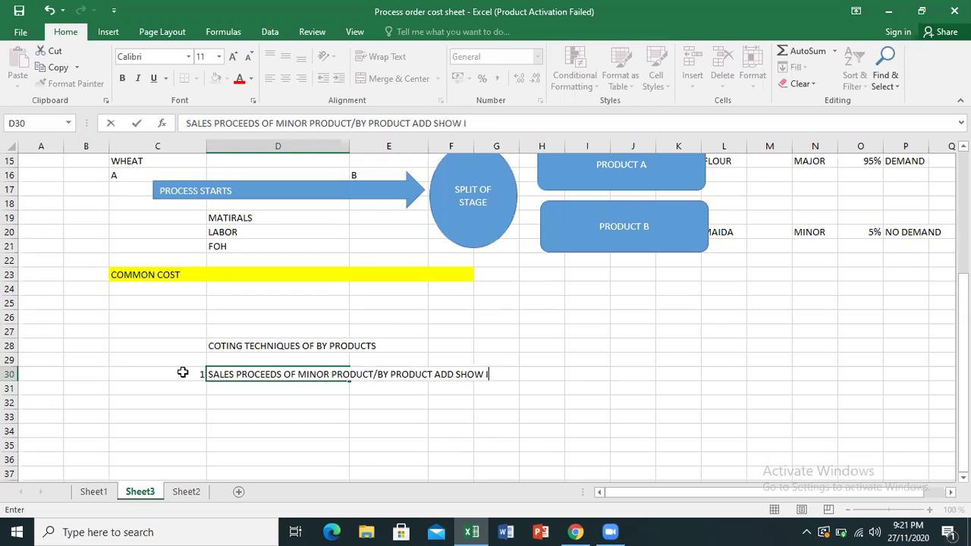
{"action": "type", "text": "N OTHER INCO"}
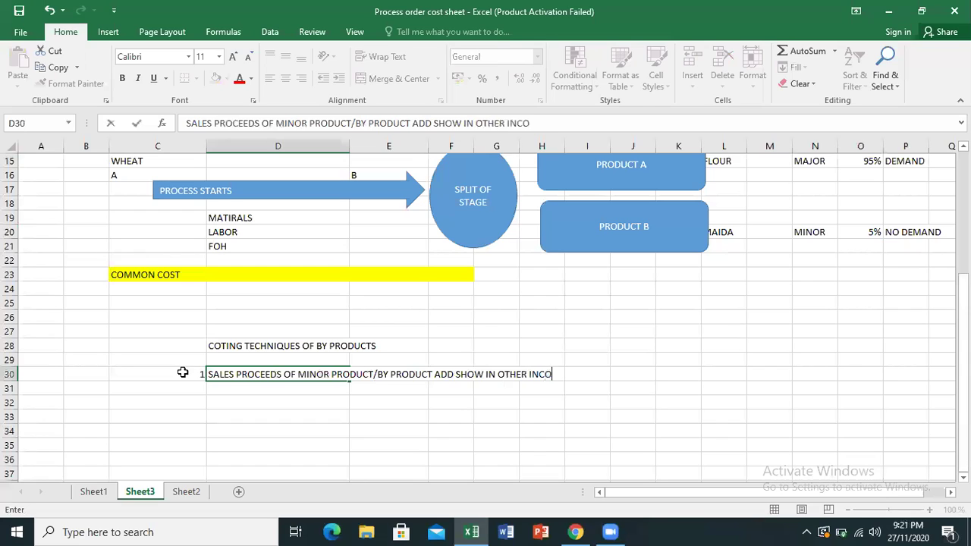
{"action": "type", "text": "ME.HEAD "}
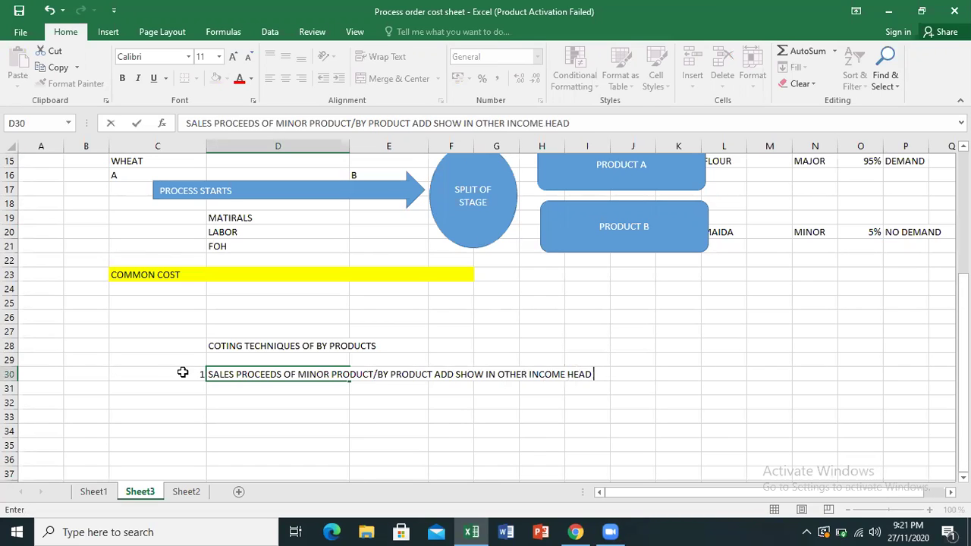
{"action": "type", "text": "OF INCOME STATEMENT"}
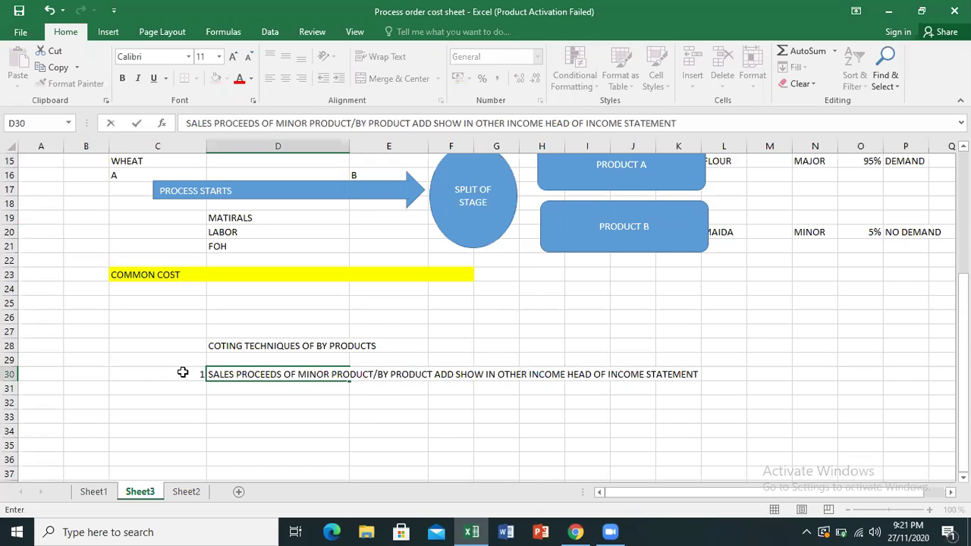
{"action": "key", "text": "Return"}
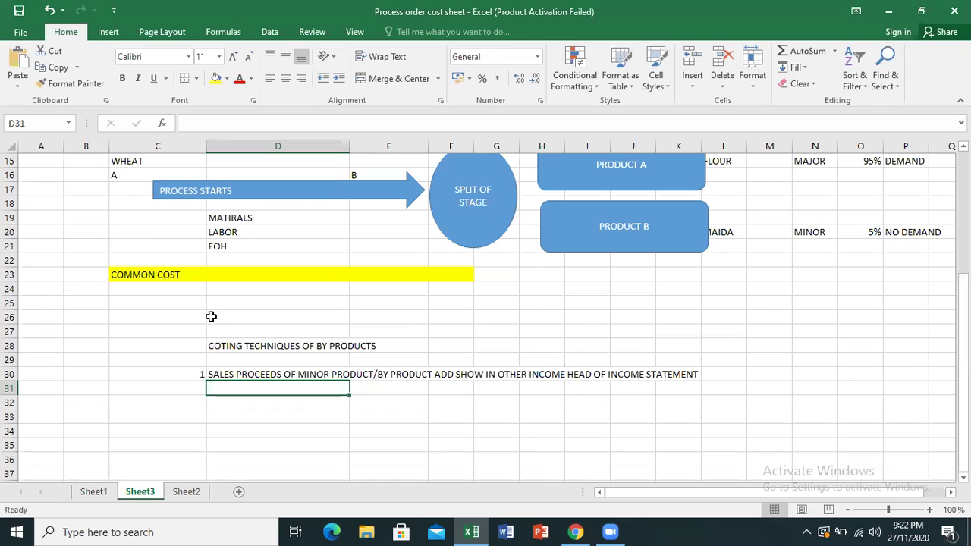
Enter the common cost amounts 50000, 40000 and 20000 in cells C24, D24 and E24.
{"action": "left_click", "coordinate": [184, 289]}
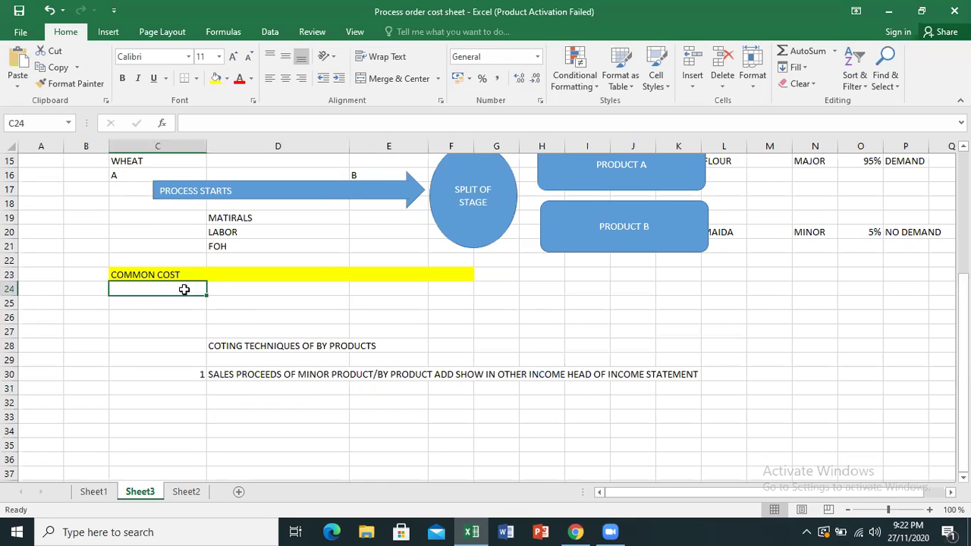
{"action": "type", "text": "50000"}
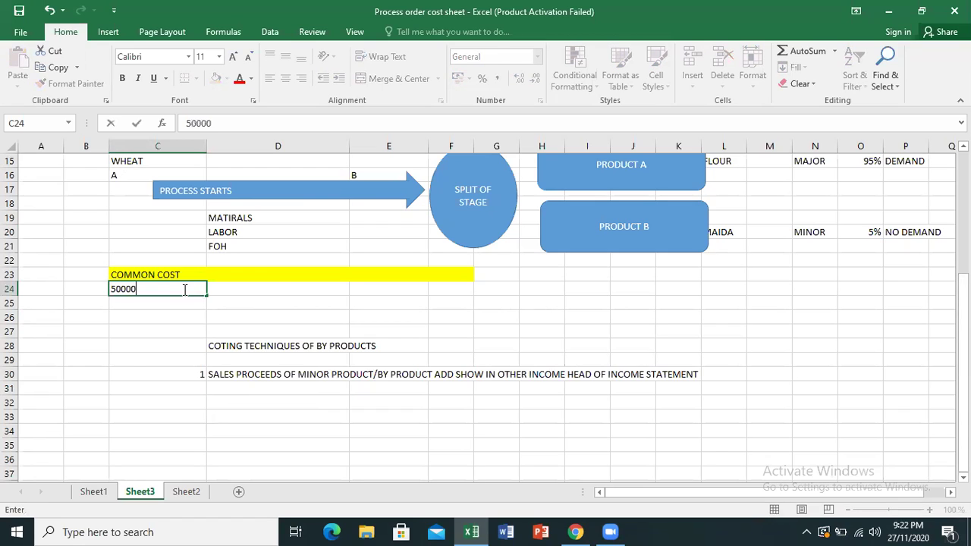
{"action": "key", "text": "Tab"}
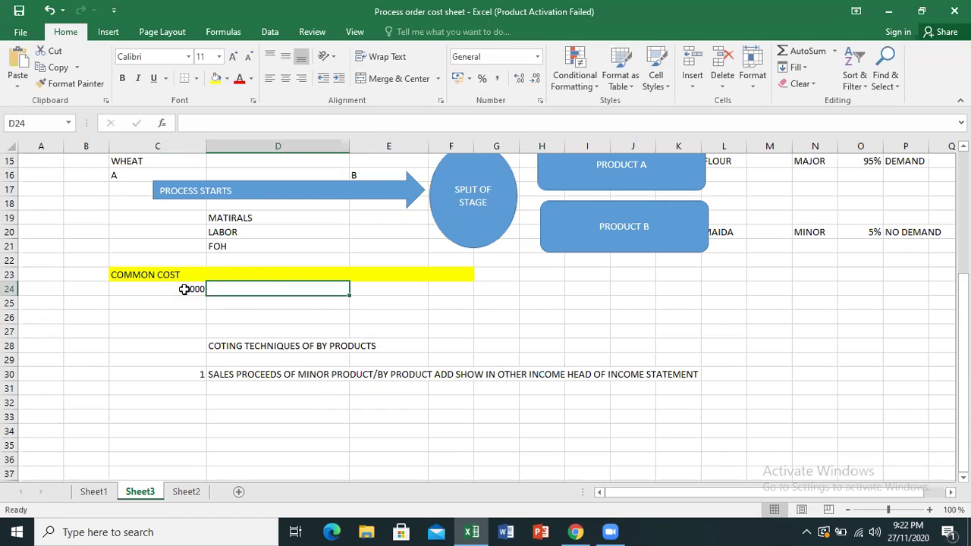
{"action": "type", "text": "40000"}
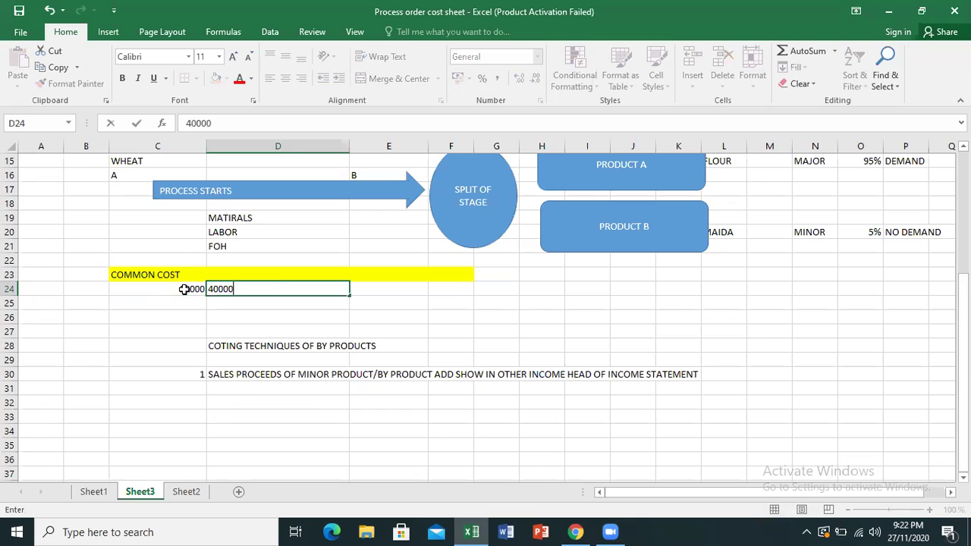
{"action": "key", "text": "Tab"}
{"action": "type", "text": "20000"}
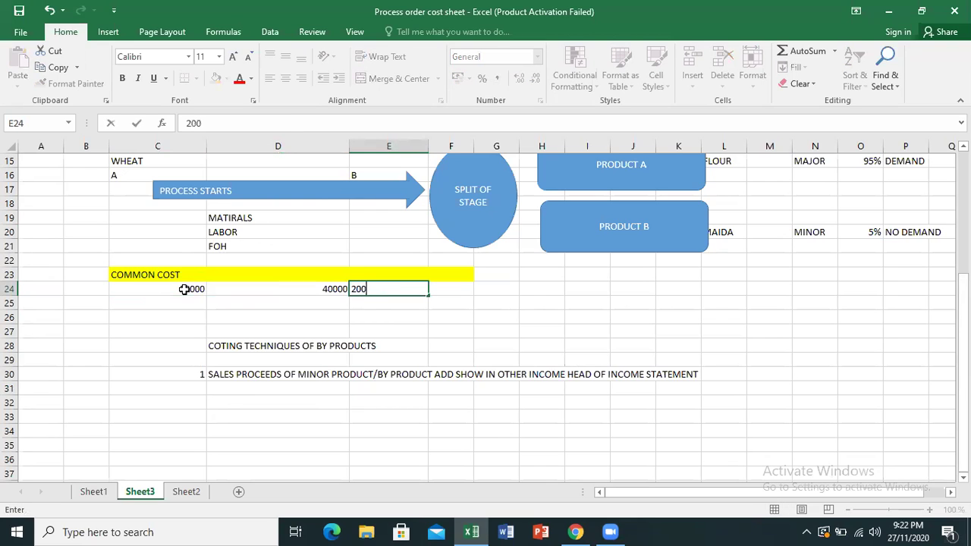
{"action": "key", "text": "Tab"}
{"action": "key", "text": "Tab"}
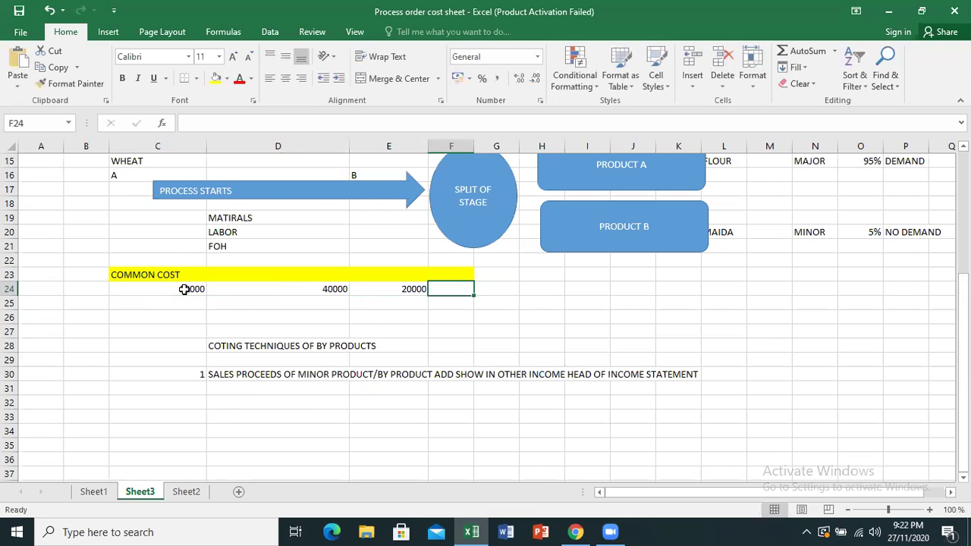
Fill cells F24:G24 with light green beside the common cost amounts.
{"action": "key", "text": "Left"}
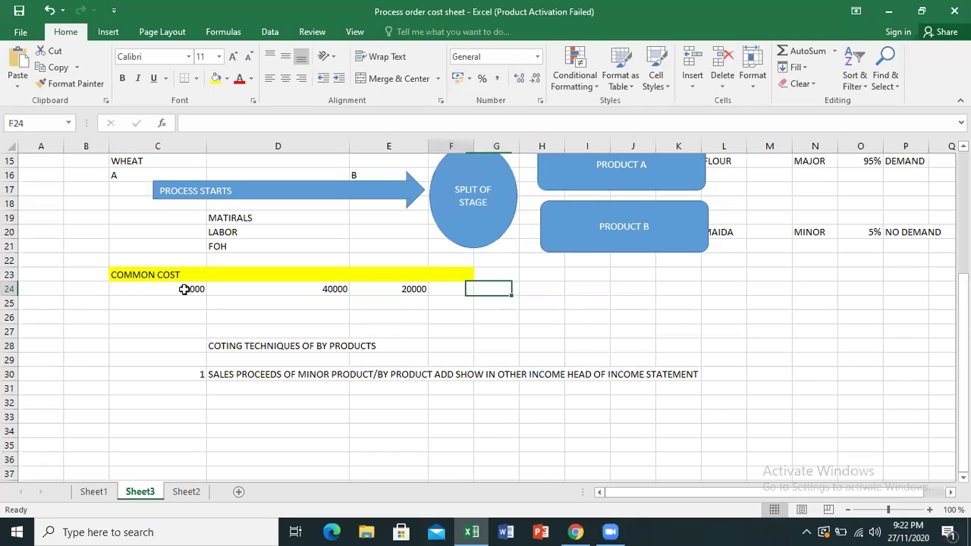
{"action": "key", "text": "shift+Right"}
{"action": "key", "text": "shift+Right"}
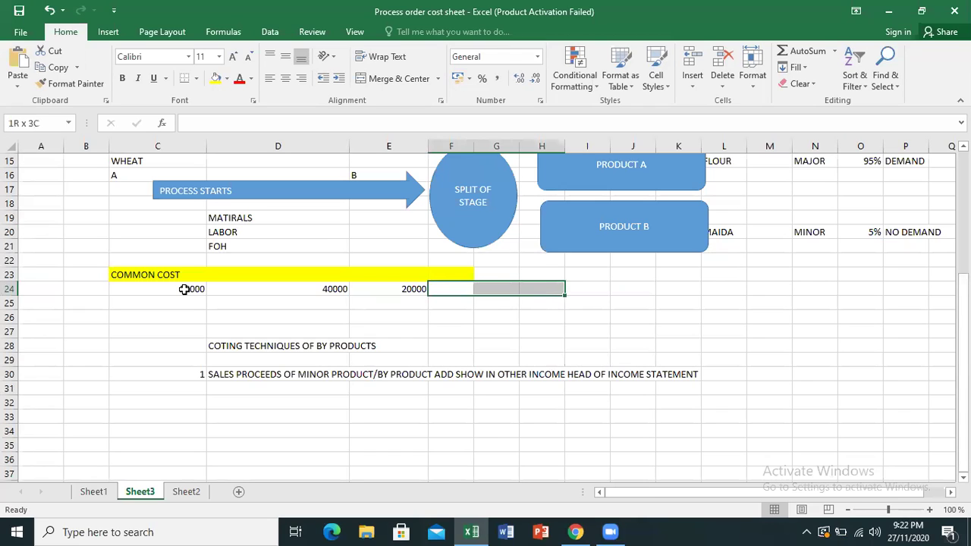
{"action": "key", "text": "shift+Left"}
{"action": "left_click", "coordinate": [227, 79]}
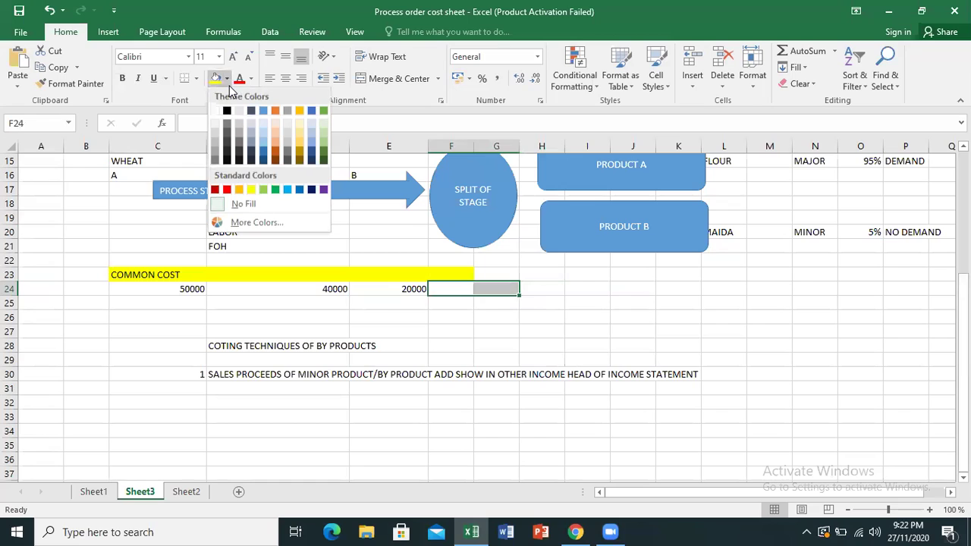
{"action": "left_click", "coordinate": [265, 192]}
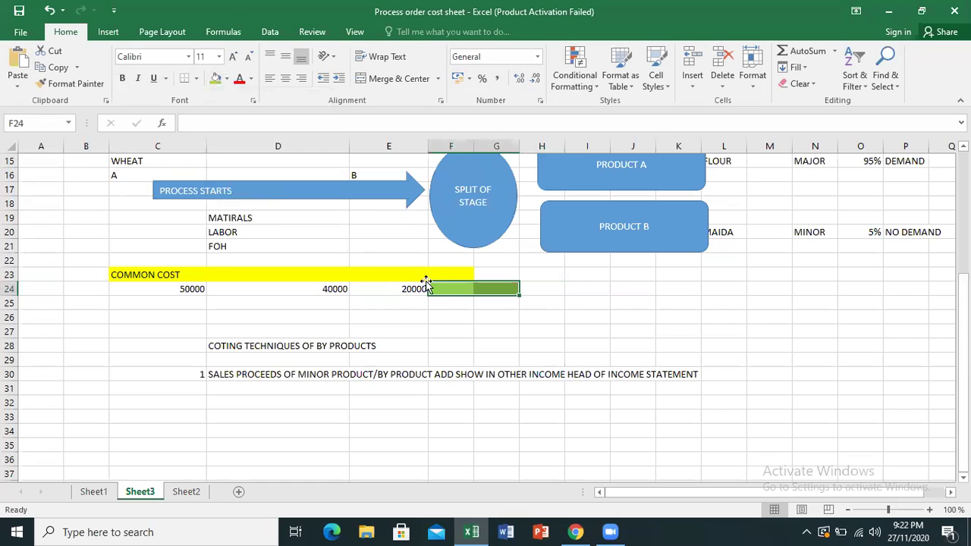
{"action": "left_click", "coordinate": [451, 288]}
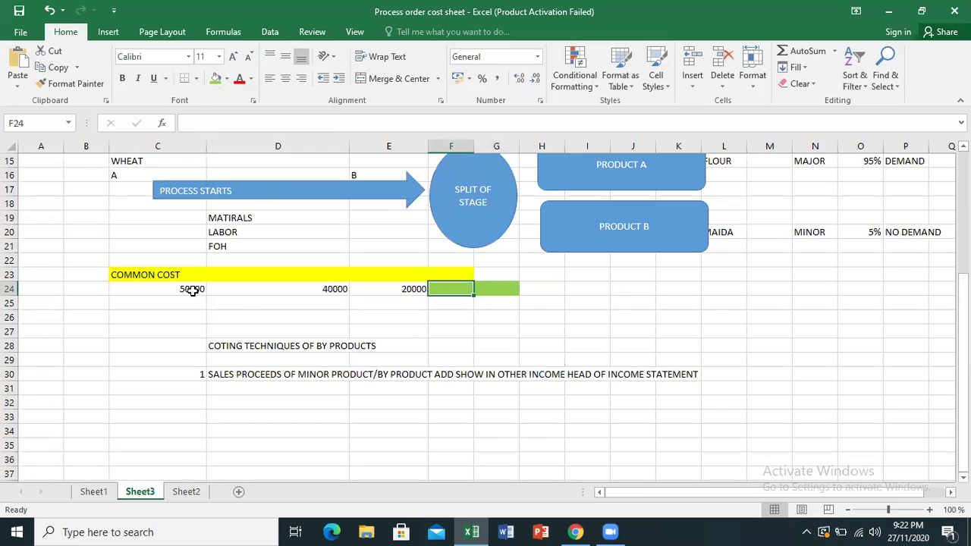
Enter the common cost total 110000 in F24 and merge and center it across F24:G24.
{"action": "left_click_drag", "start_coordinate": [192, 291], "coordinate": [304, 286]}
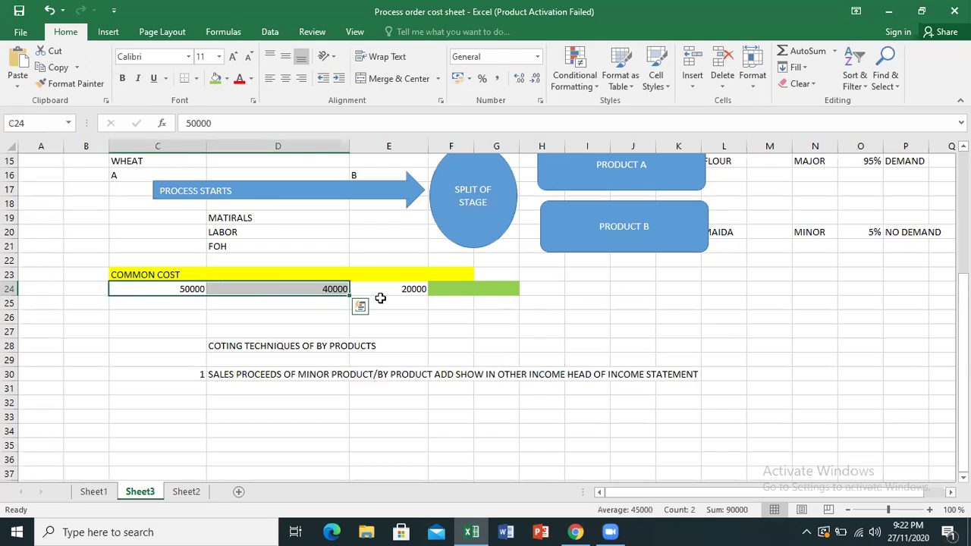
{"action": "left_click", "coordinate": [458, 289]}
{"action": "type", "text": "11000"}
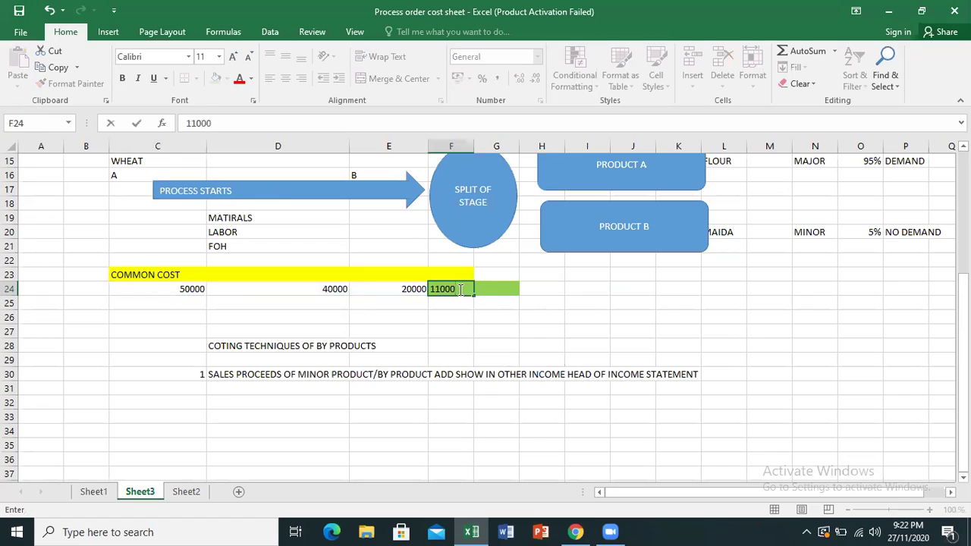
{"action": "left_click", "coordinate": [495, 291]}
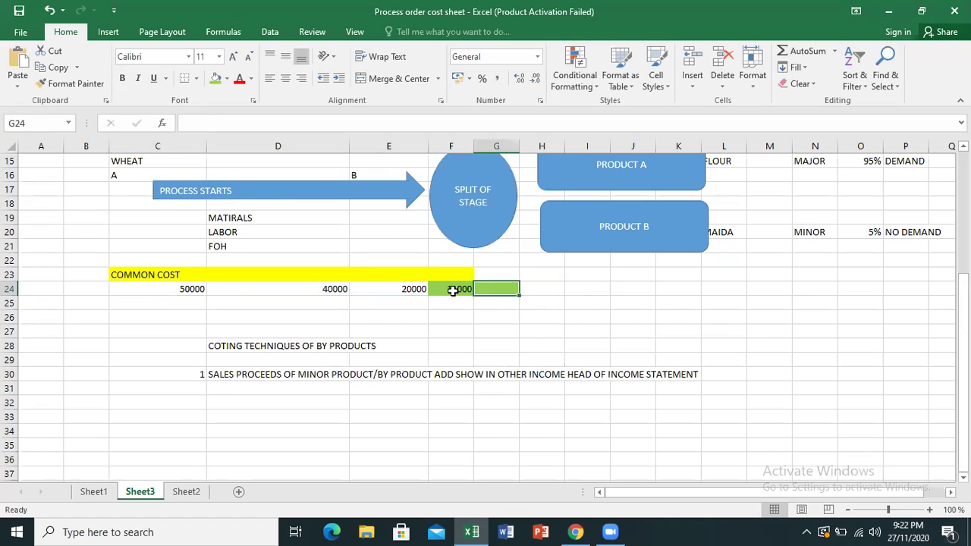
{"action": "left_click", "coordinate": [453, 291]}
{"action": "key", "text": "Return"}
{"action": "left_click_drag", "start_coordinate": [453, 291], "coordinate": [492, 288]}
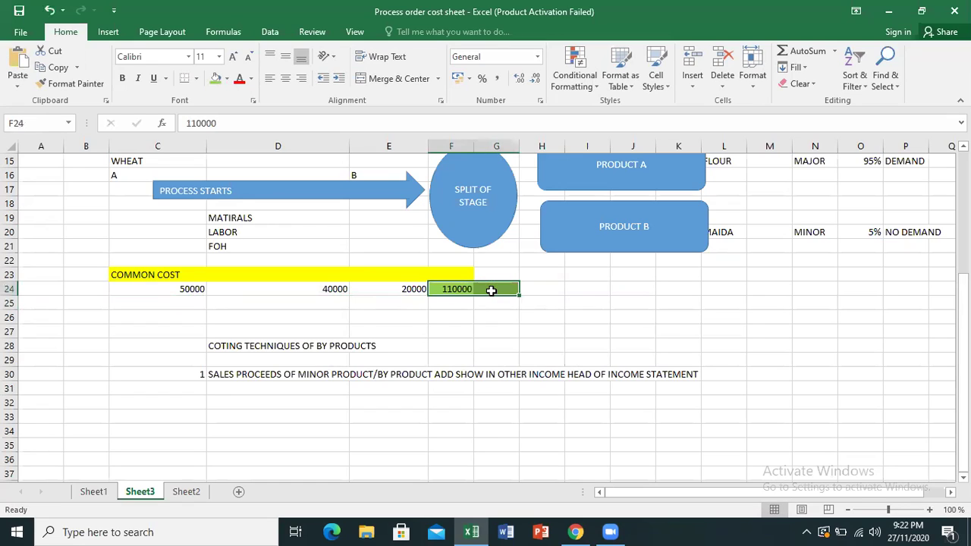
{"action": "left_click", "coordinate": [374, 81]}
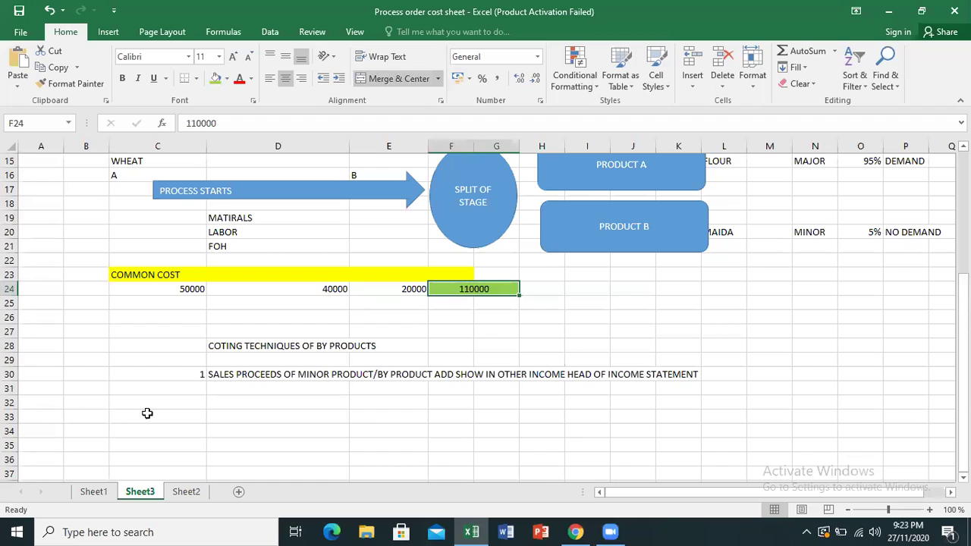
Enter the heading PRODUCT A in cell D32 below the first costing technique.
{"action": "left_click", "coordinate": [256, 405]}
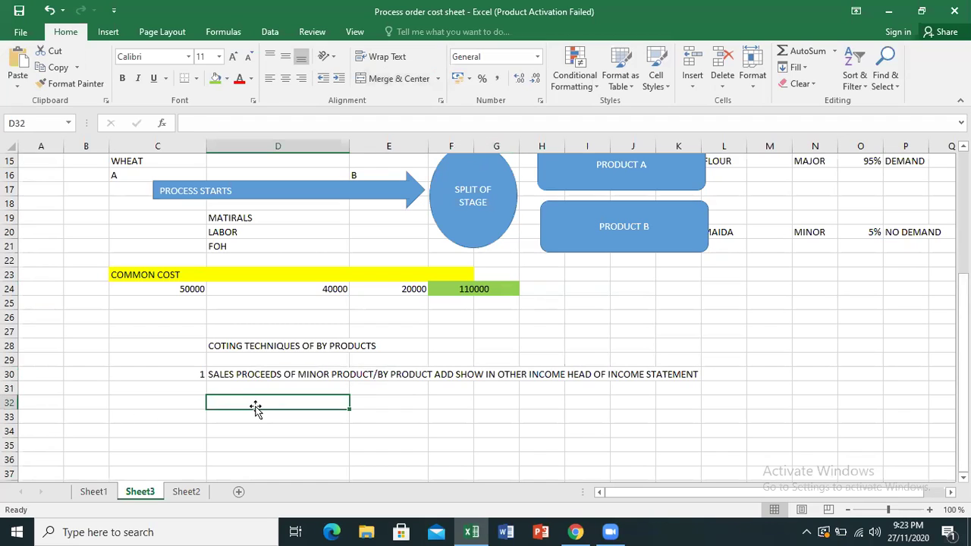
{"action": "type", "text": "PRODUC"}
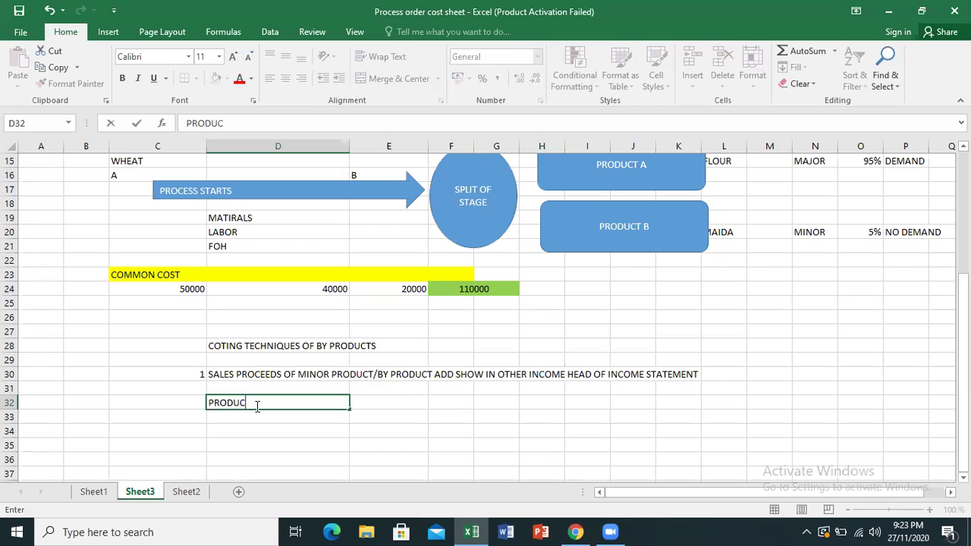
{"action": "type", "text": " A"}
{"action": "key", "text": "BackSpace"}
{"action": "key", "text": "BackSpace"}
{"action": "type", "text": "T A"}
Enter "COST OF GOOD MANUSAFURED" in D33 and its amount 110000 in F33.
{"action": "left_click", "coordinate": [307, 415]}
{"action": "type", "text": "COST"}
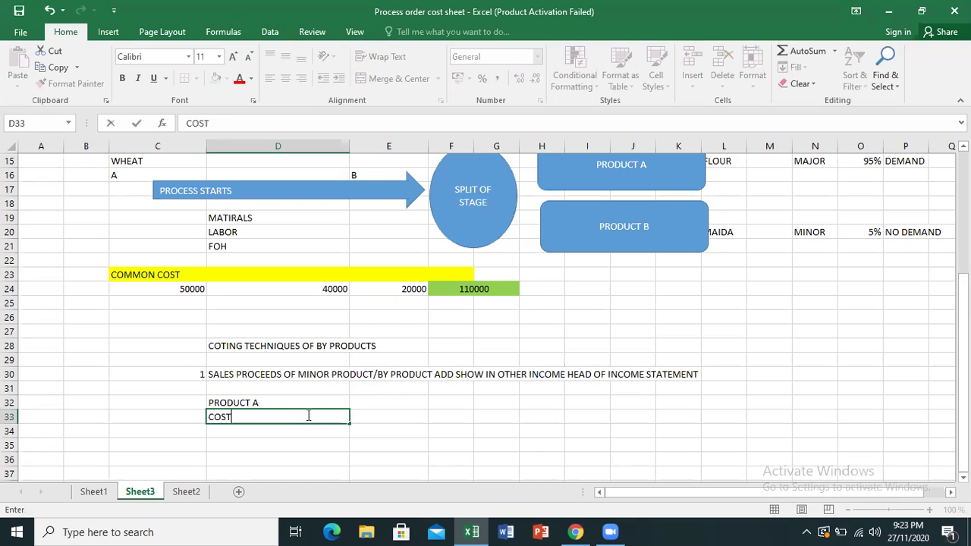
{"action": "type", "text": " OF GOO"}
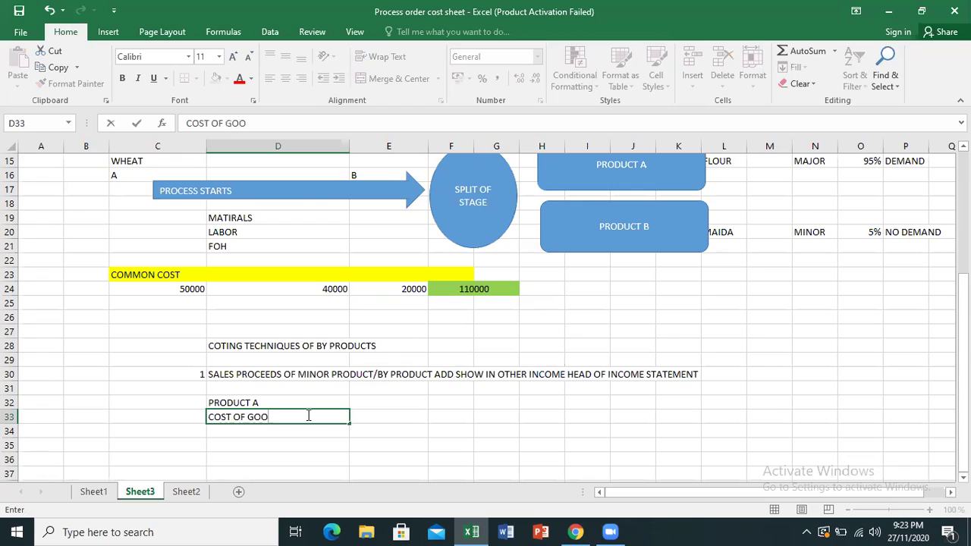
{"action": "type", "text": "D MANU"}
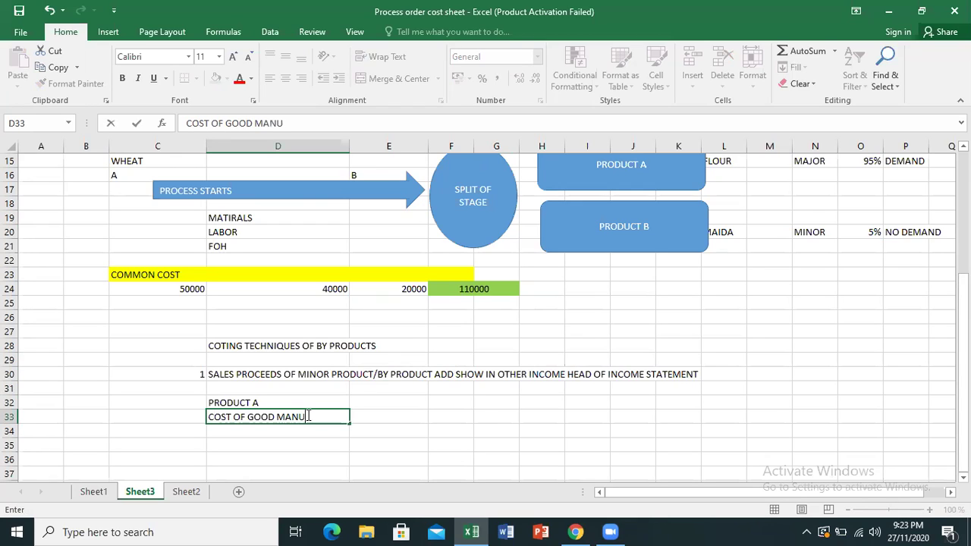
{"action": "type", "text": "SAFURED"}
{"action": "left_click", "coordinate": [437, 417]}
{"action": "type", "text": "110000"}
{"action": "key", "text": "Return"}
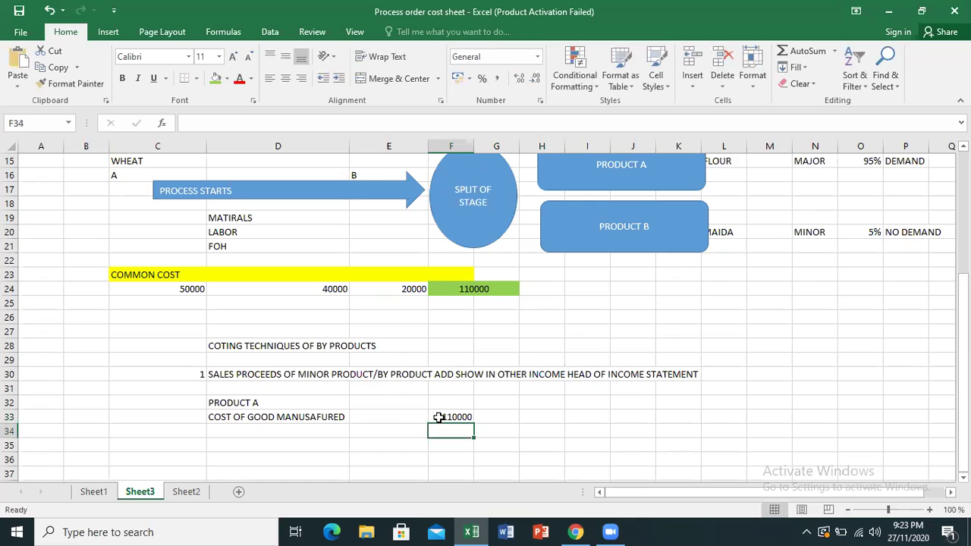
{"action": "left_click", "coordinate": [481, 290]}
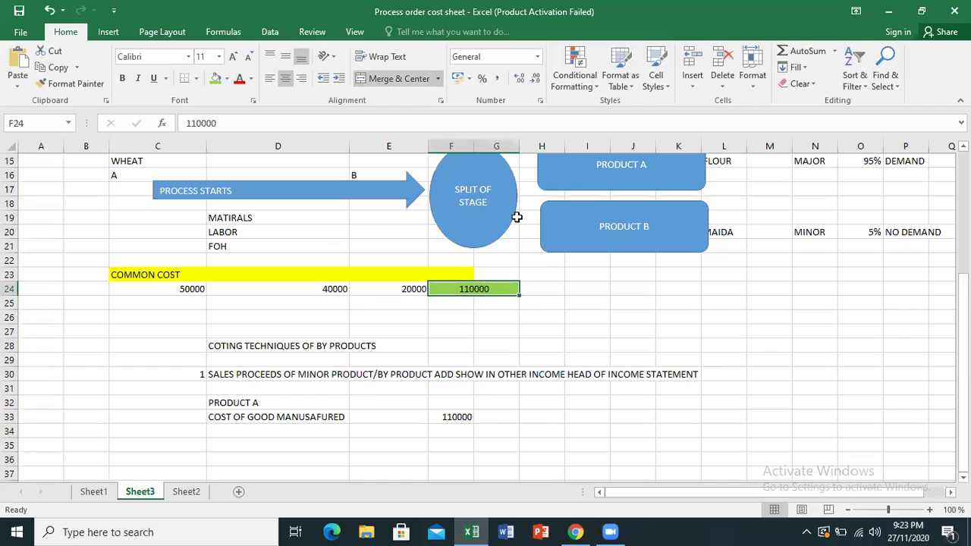
{"action": "left_click", "coordinate": [572, 167]}
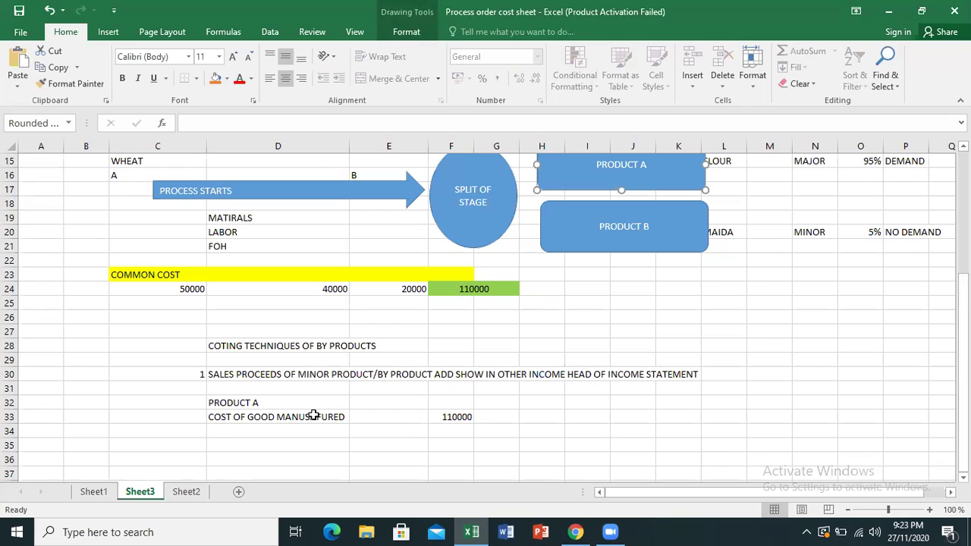
{"action": "left_click", "coordinate": [279, 422]}
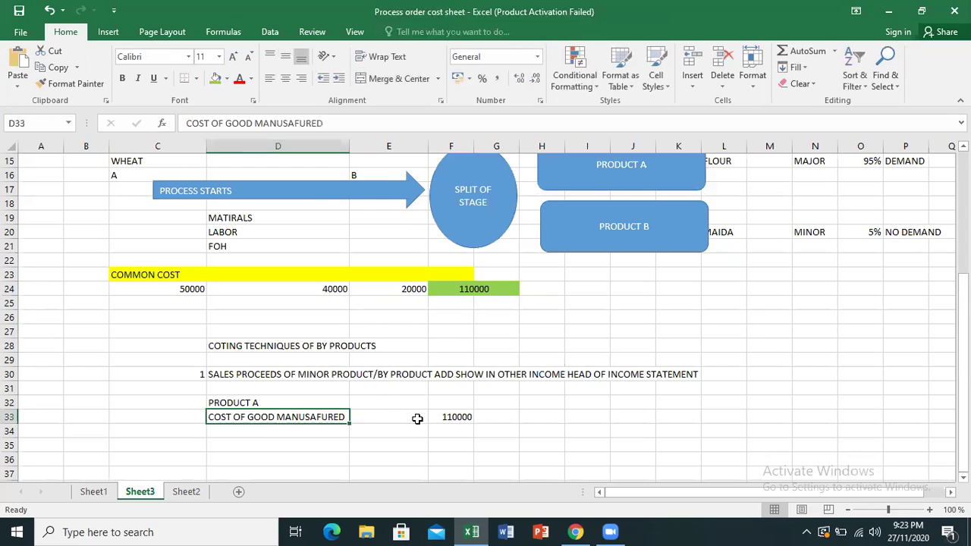
{"action": "left_click", "coordinate": [440, 417]}
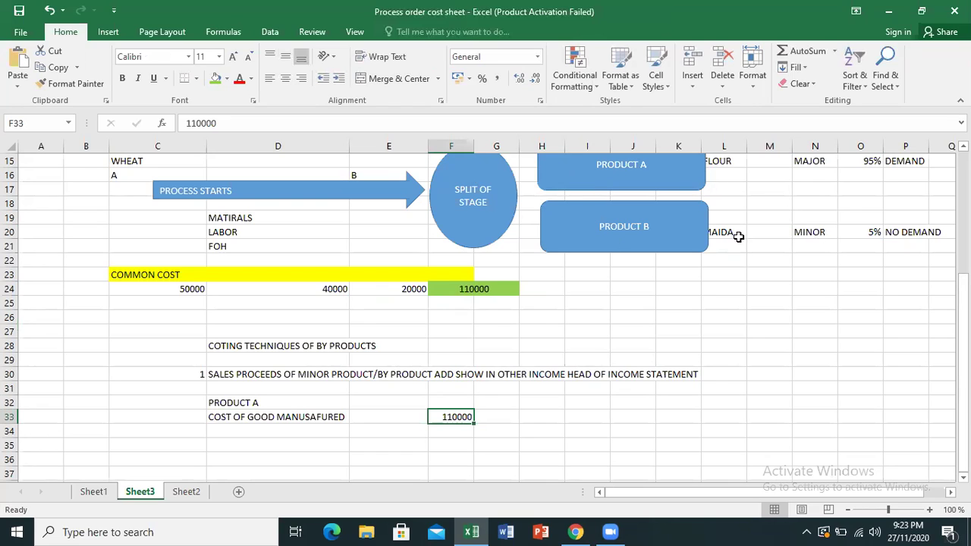
{"action": "left_click", "coordinate": [214, 374]}
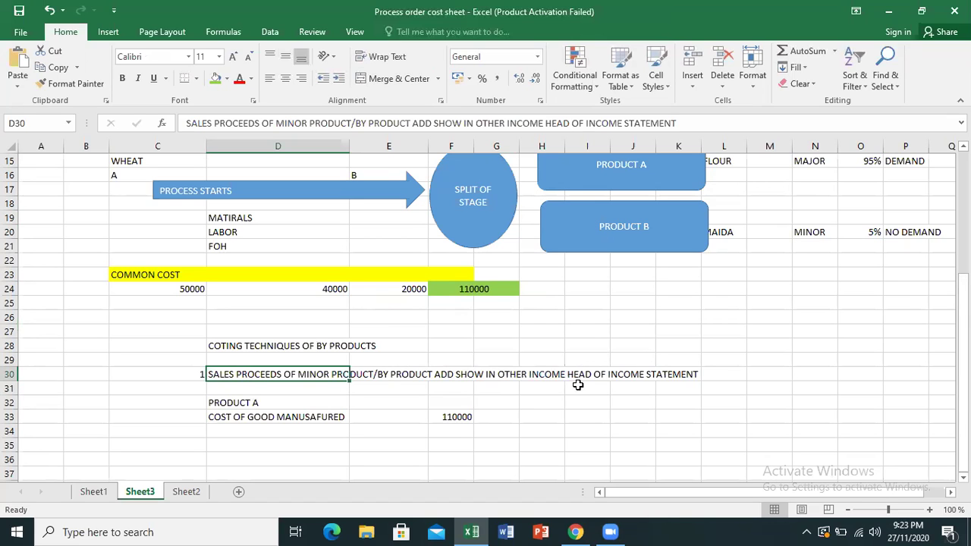
Start an income statement layout with SALE in cell D36 and the placeholder XXXXX in E36.
{"action": "key", "text": "Down"}
{"action": "key", "text": "Down"}
{"action": "key", "text": "Down"}
{"action": "key", "text": "Down"}
{"action": "key", "text": "Down"}
{"action": "key", "text": "Down"}
{"action": "key", "text": "Down"}
{"action": "key", "text": "Down"}
{"action": "key", "text": "Down"}
{"action": "key", "text": "Down"}
{"action": "key", "text": "Down"}
{"action": "key", "text": "Down"}
{"action": "key", "text": "Up"}
{"action": "key", "text": "Up"}
{"action": "key", "text": "Up"}
{"action": "key", "text": "Up"}
{"action": "key", "text": "Up"}
{"action": "key", "text": "Up"}
{"action": "type", "text": "SALE"}
{"action": "key", "text": "Tab"}
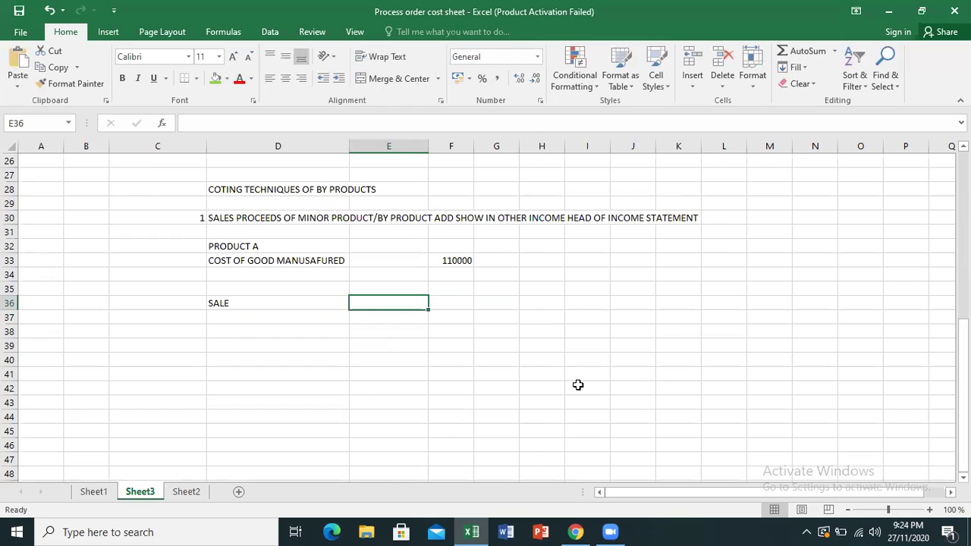
{"action": "type", "text": "XXXXX"}
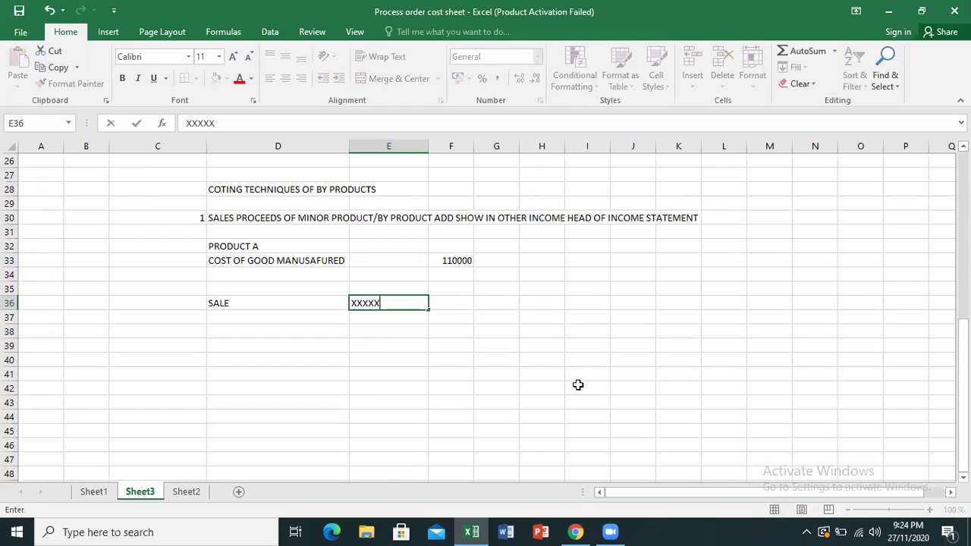
{"action": "key", "text": "Down"}
Add the line CGS in cell D37 with the placeholder XXXXX in E37.
{"action": "key", "text": "Left"}
{"action": "key", "text": "Left"}
{"action": "key", "text": "Down"}
{"action": "key", "text": "Up"}
{"action": "key", "text": "Right"}
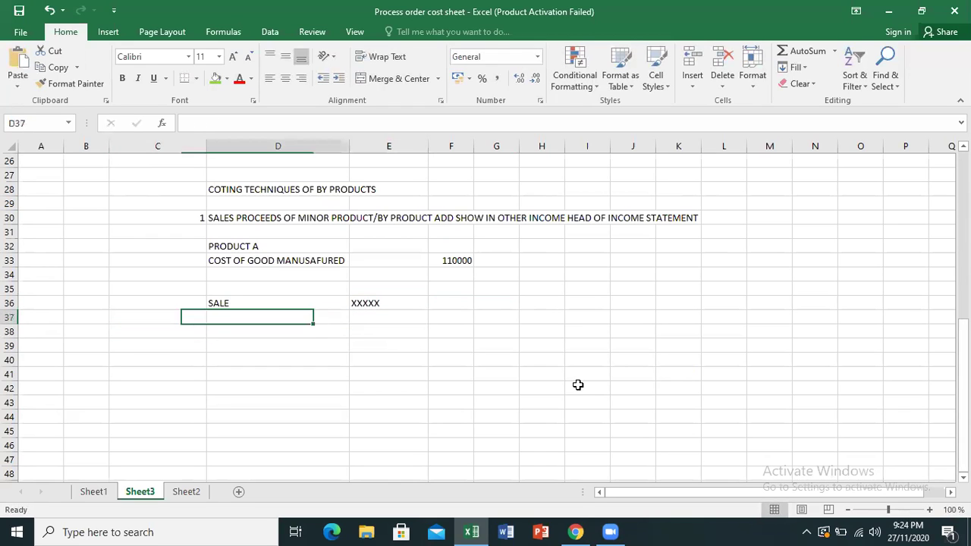
{"action": "type", "text": "CGS"}
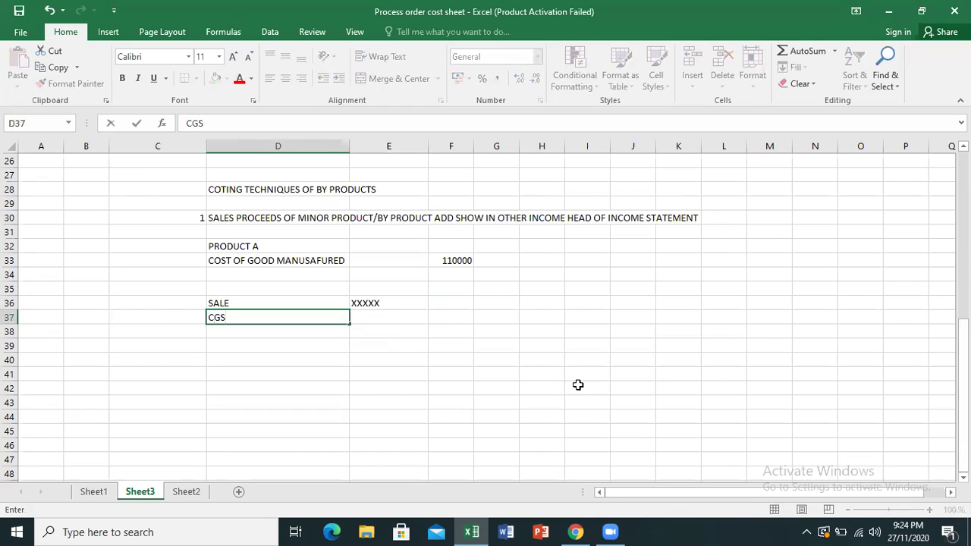
{"action": "key", "text": "Tab"}
{"action": "type", "text": "XXXXX"}
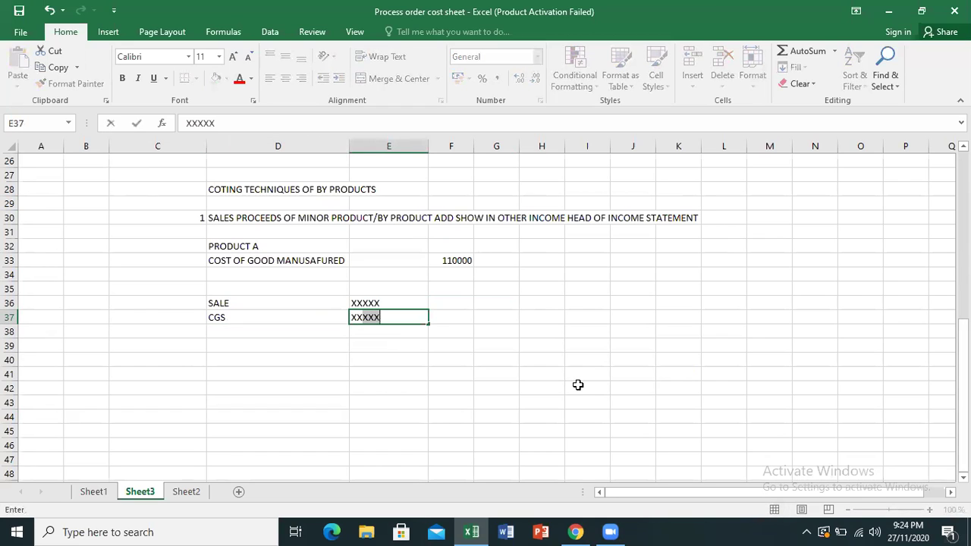
{"action": "key", "text": "Down"}
Add the line GROSS PROFIT in cell D38 with the placeholder XXXXX in E38.
{"action": "key", "text": "Left"}
{"action": "key", "text": "Left"}
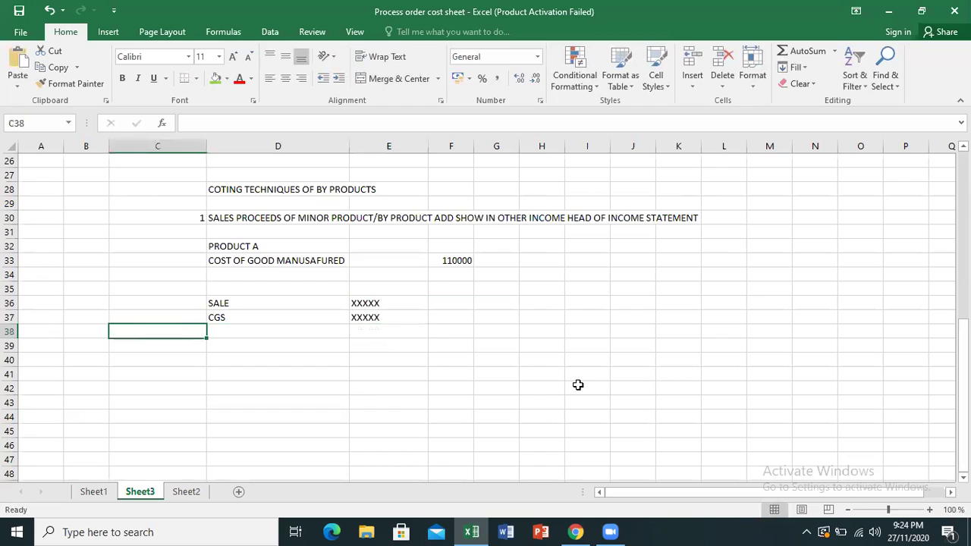
{"action": "key", "text": "Right"}
{"action": "type", "text": "G"}
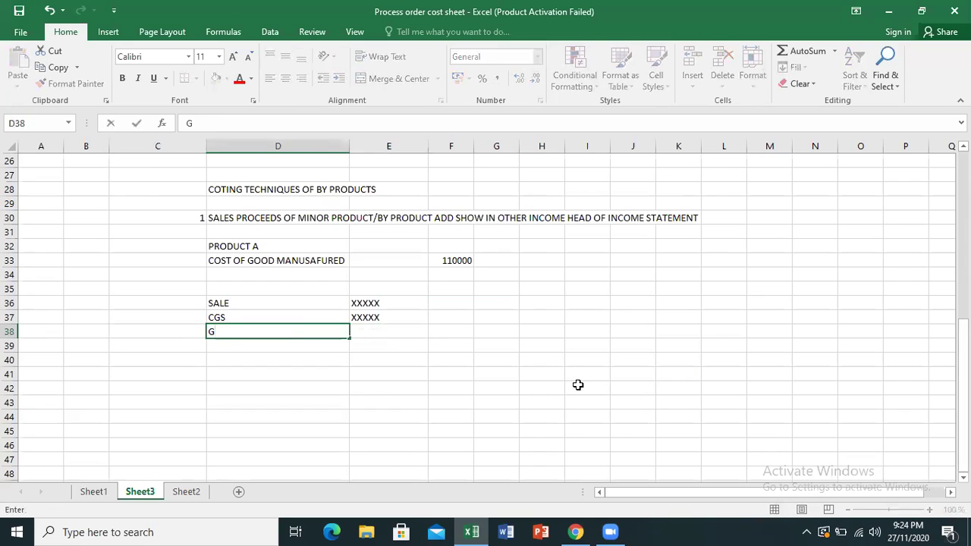
{"action": "type", "text": "ROSS PROFIT"}
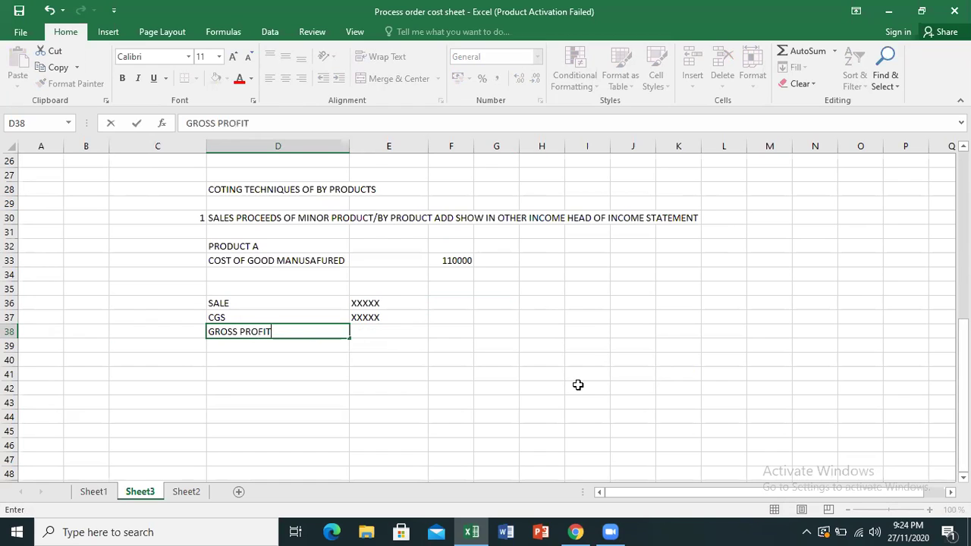
{"action": "key", "text": "Right"}
{"action": "type", "text": "XXXXX"}
{"action": "key", "text": "Return"}
Add the expense lines ADMIN in D39 and SELLING in D40, each with the placeholder XXXXX in column E.
{"action": "key", "text": "Left"}
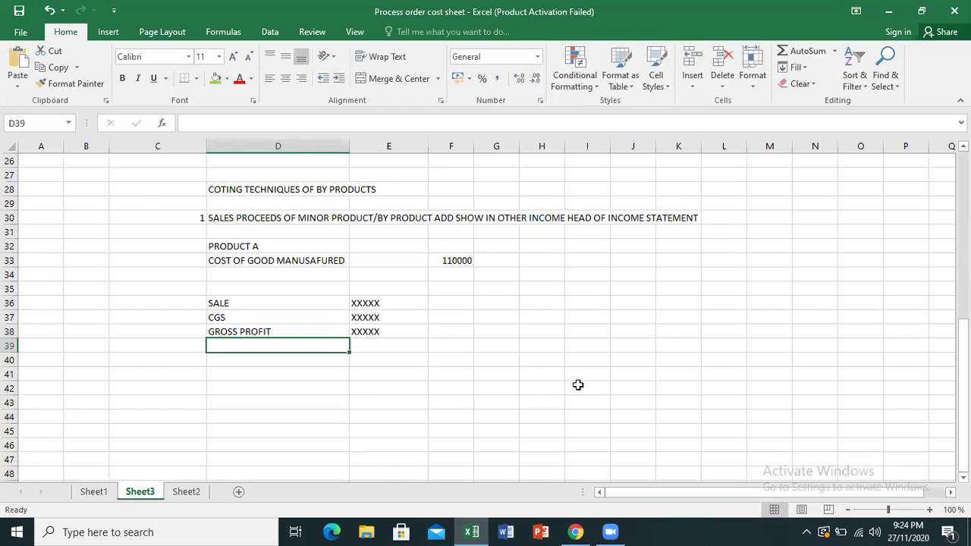
{"action": "type", "text": "ADMIN"}
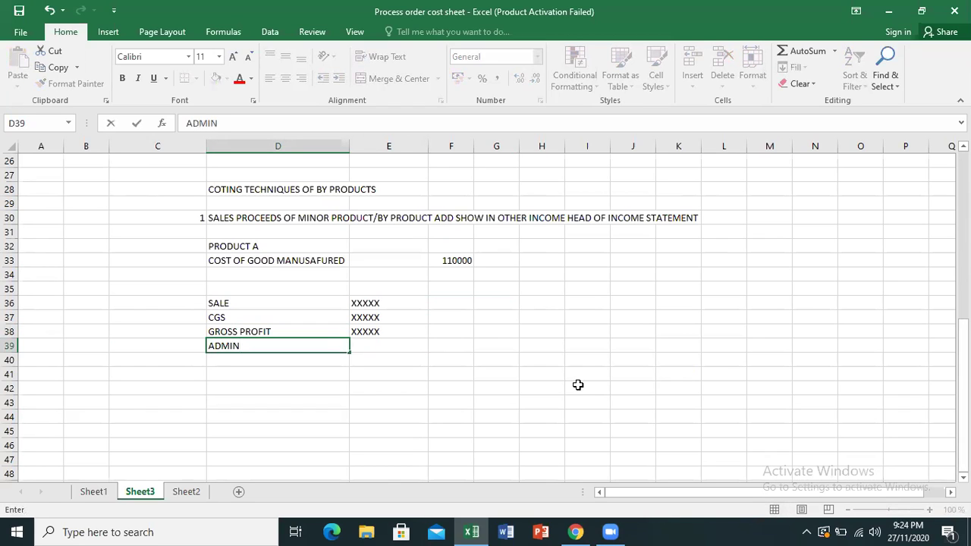
{"action": "key", "text": "Return"}
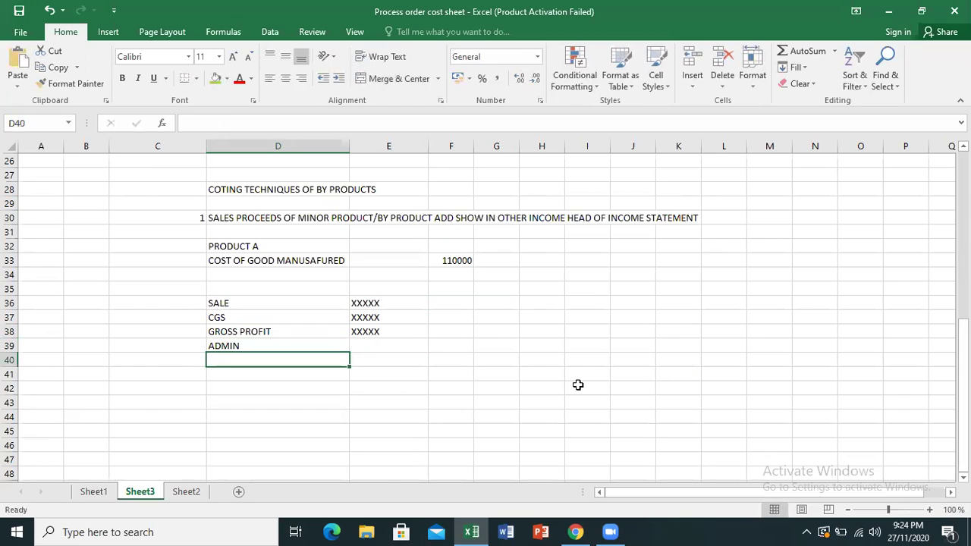
{"action": "type", "text": "SELLING"}
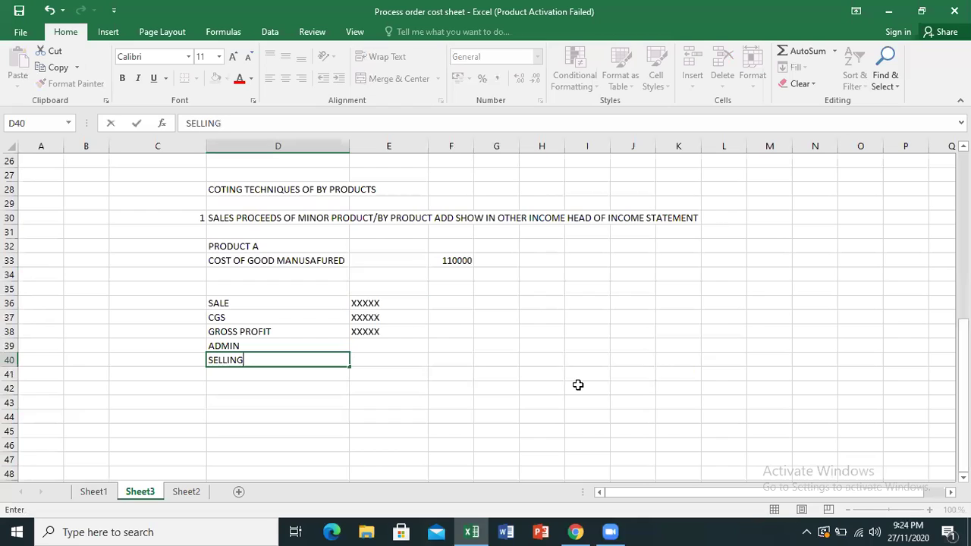
{"action": "key", "text": "Return"}
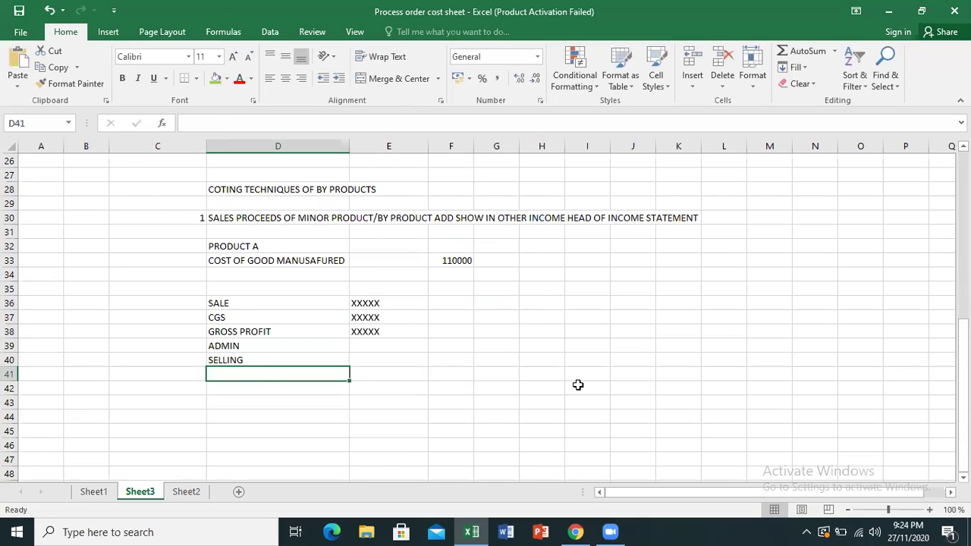
{"action": "key", "text": "Right"}
{"action": "key", "text": "Up"}
{"action": "key", "text": "Up"}
{"action": "type", "text": "X"}
{"action": "key", "text": "Return"}
{"action": "type", "text": "X"}
{"action": "key", "text": "Return"}
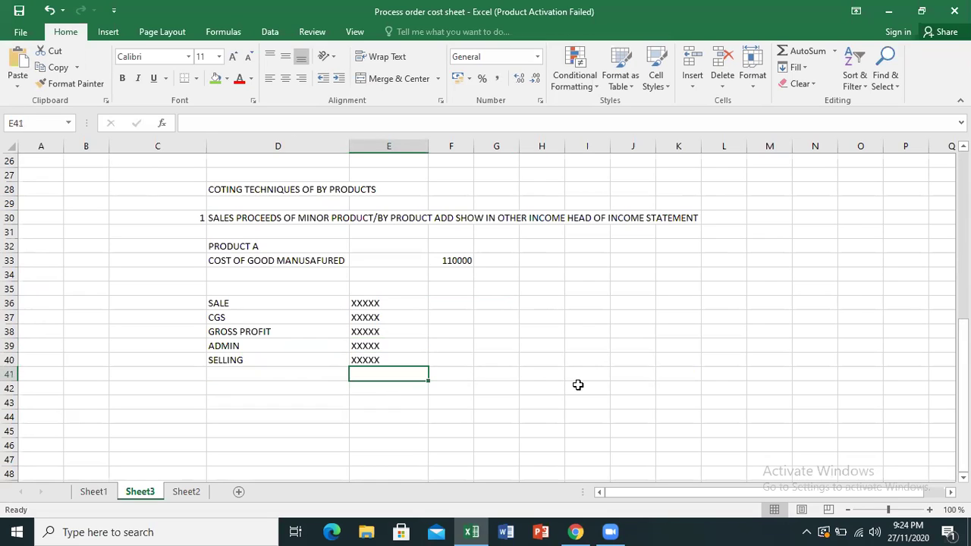
Enter OPERATING PROFIT in D41 with the placeholder XXXXX in E41, and the heading OTHER INCOMES in D42.
{"action": "key", "text": "Left"}
{"action": "type", "text": "OP"}
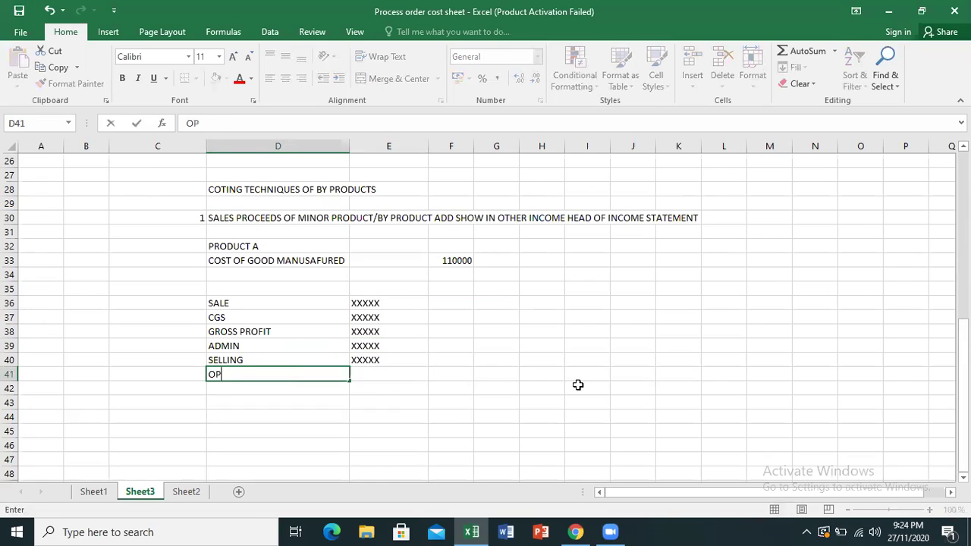
{"action": "type", "text": "ERATING PROFIT"}
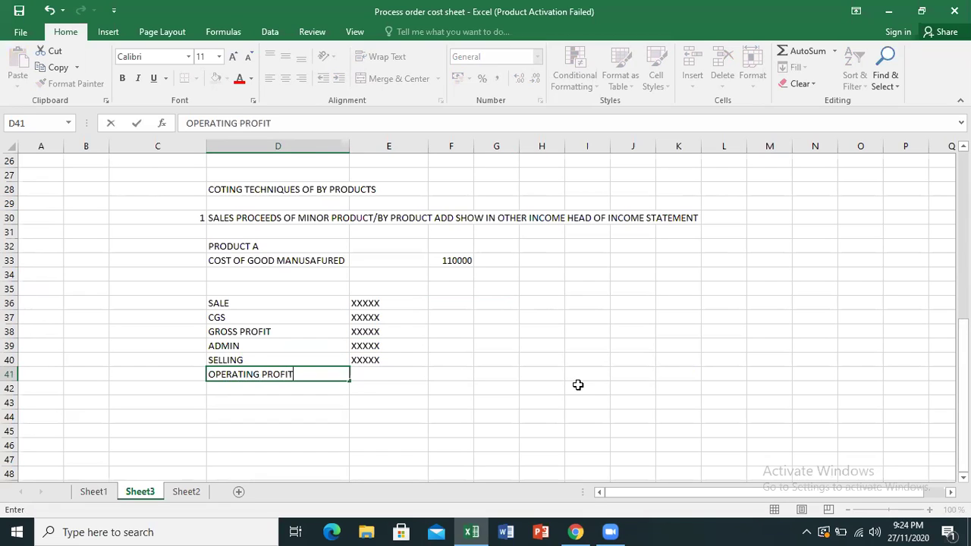
{"action": "key", "text": "Return"}
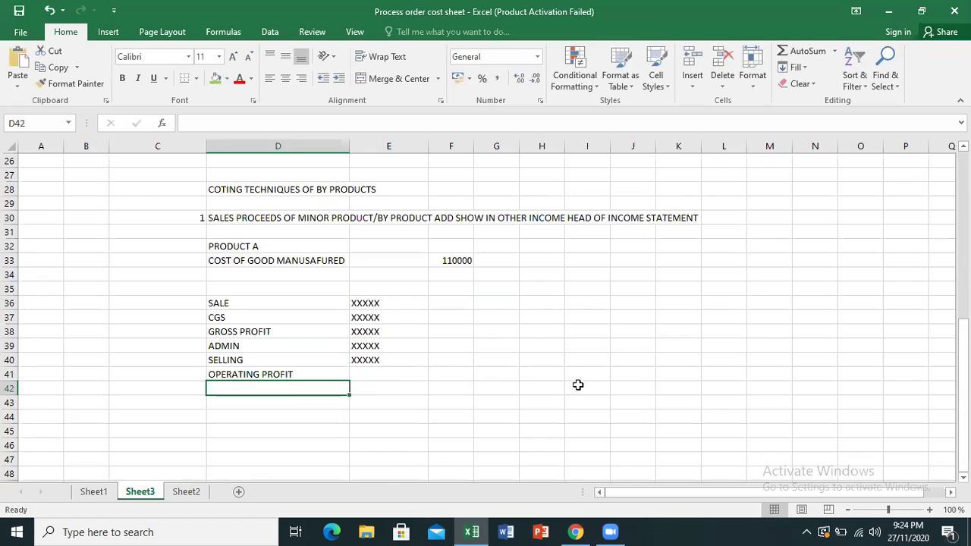
{"action": "type", "text": "OTHER INCOMES"}
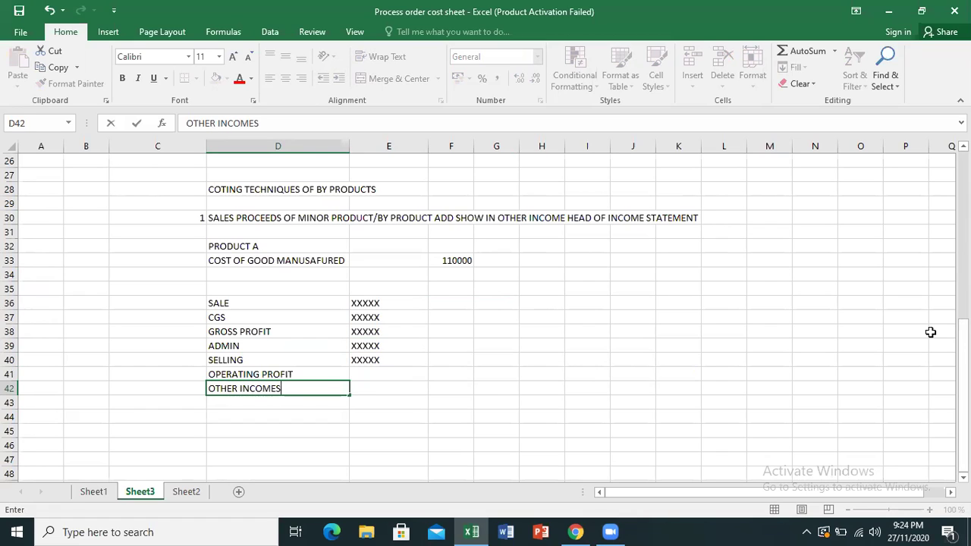
{"action": "key", "text": "Tab"}
{"action": "key", "text": "Up"}
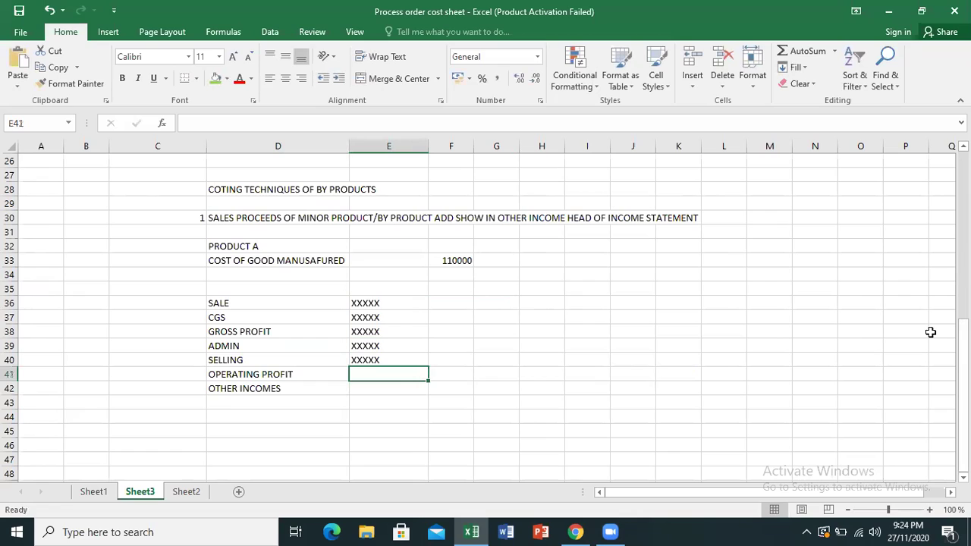
{"action": "key", "text": "ctrl+d"}
{"action": "key", "text": "Down"}
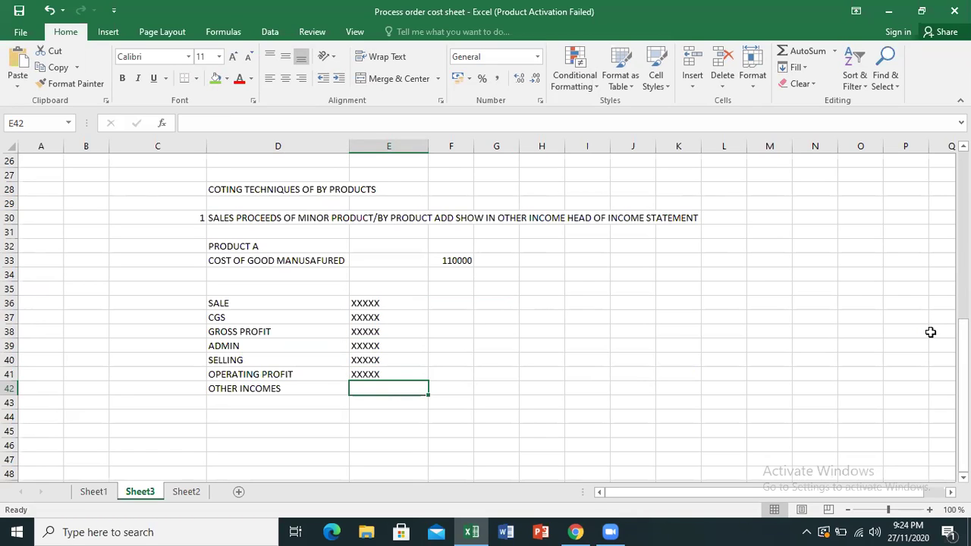
Review the income statement lines from SALE in row 36 down to OTHER INCOMES in row 42.
{"action": "key", "text": "Up"}
{"action": "key", "text": "Up"}
{"action": "key", "text": "Up"}
{"action": "key", "text": "Up"}
{"action": "key", "text": "Up"}
{"action": "key", "text": "Up"}
{"action": "key", "text": "Left"}
{"action": "key", "text": "Left"}
{"action": "key", "text": "Right"}
{"action": "key", "text": "Right"}
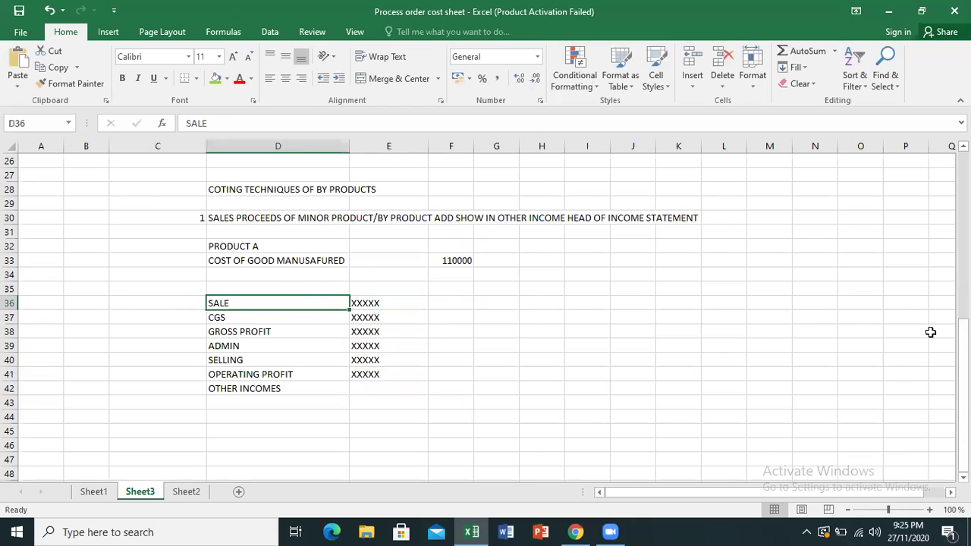
{"action": "key", "text": "Left"}
{"action": "key", "text": "Left"}
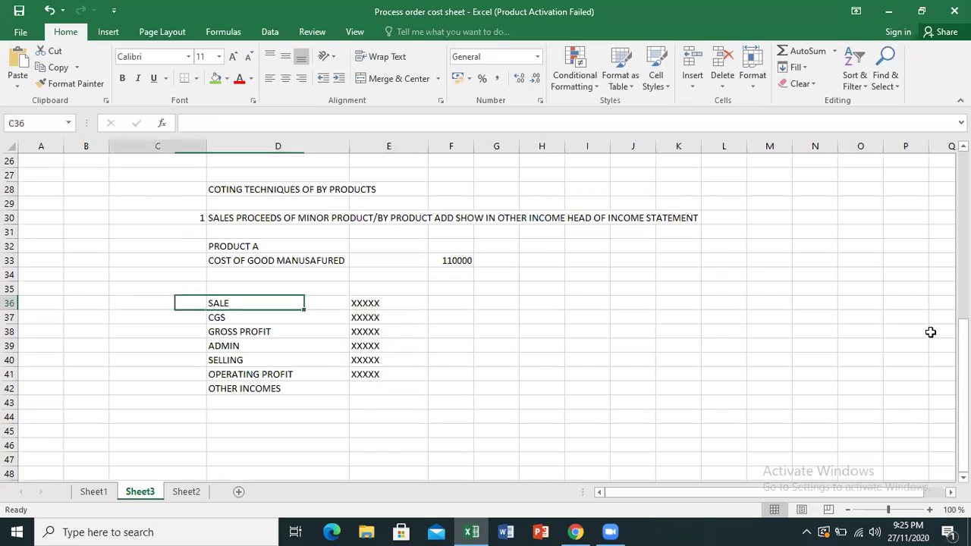
{"action": "key", "text": "Right"}
{"action": "key", "text": "Right"}
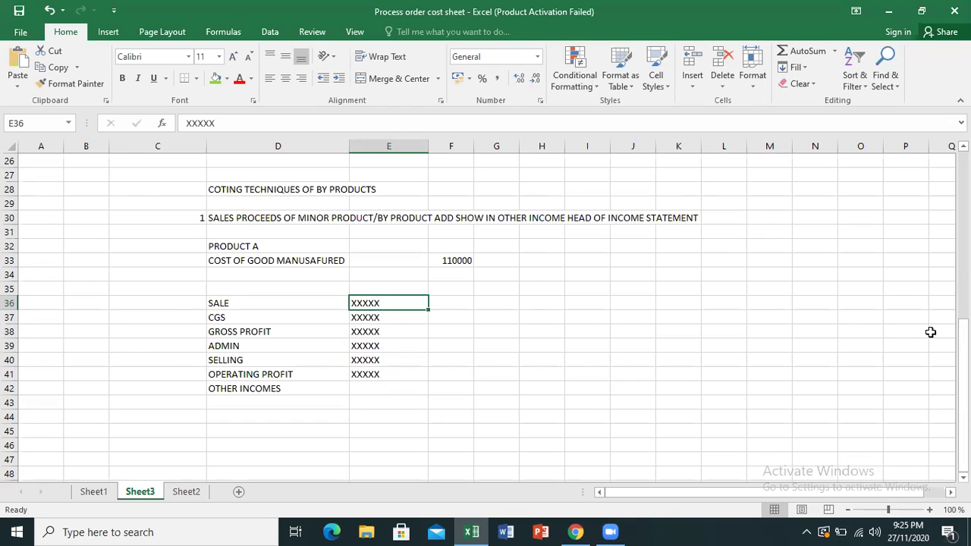
{"action": "key", "text": "Up"}
{"action": "key", "text": "Down"}
{"action": "key", "text": "Left"}
{"action": "key", "text": "Right"}
{"action": "key", "text": "Down"}
{"action": "key", "text": "Down"}
{"action": "key", "text": "Down"}
{"action": "key", "text": "Down"}
{"action": "key", "text": "Down"}
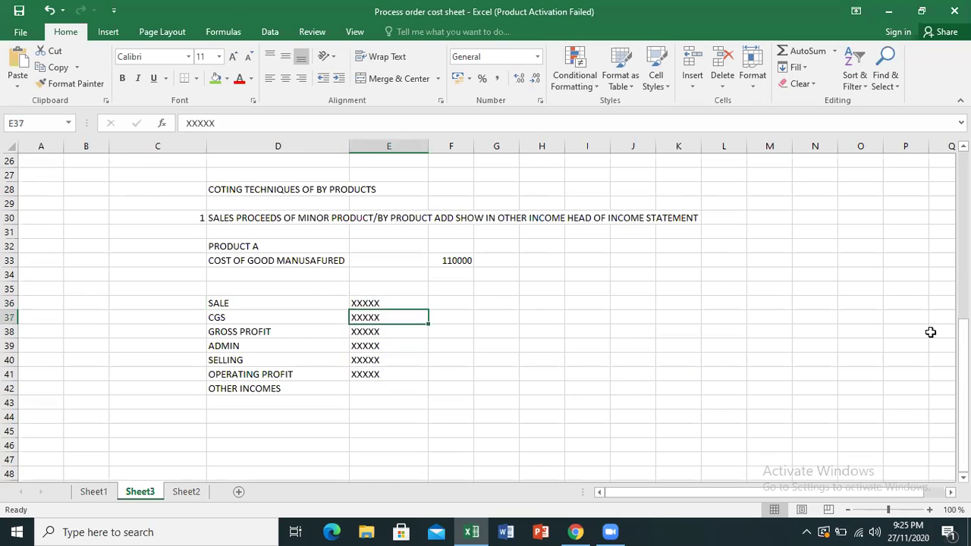
{"action": "key", "text": "Down"}
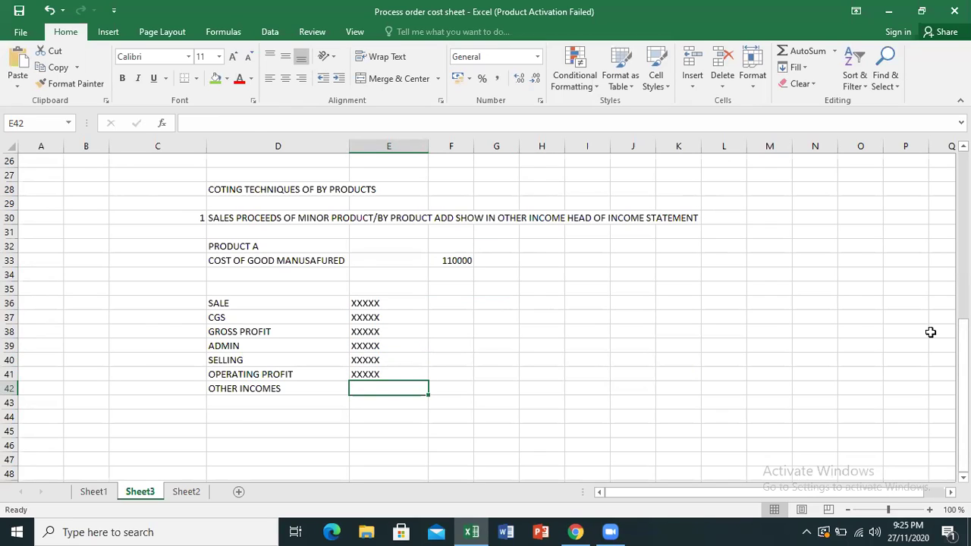
{"action": "key", "text": "Left"}
{"action": "key", "text": "Right"}
Enter SALES FROM BY PRODUCT in D43 with the amount 12000 in E43, aligned left.
{"action": "key", "text": "Down"}
{"action": "key", "text": "Left"}
{"action": "key", "text": "Left"}
{"action": "key", "text": "Right"}
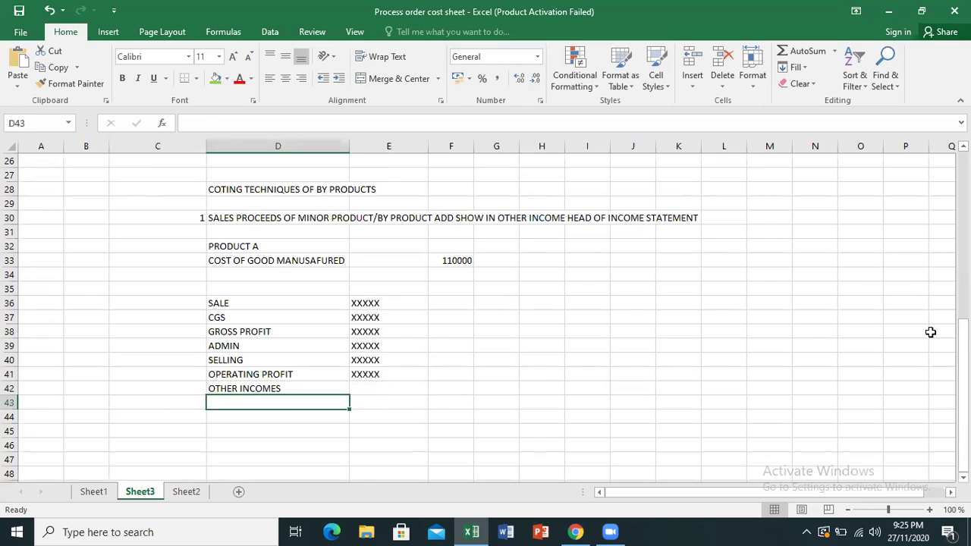
{"action": "type", "text": "SALES "}
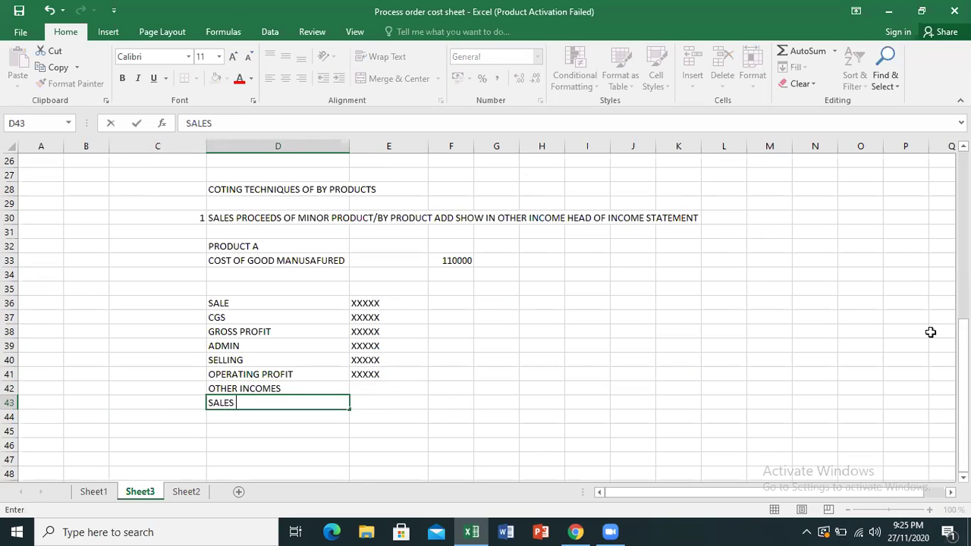
{"action": "type", "text": "FROM BY PRODUCT"}
{"action": "key", "text": "Tab"}
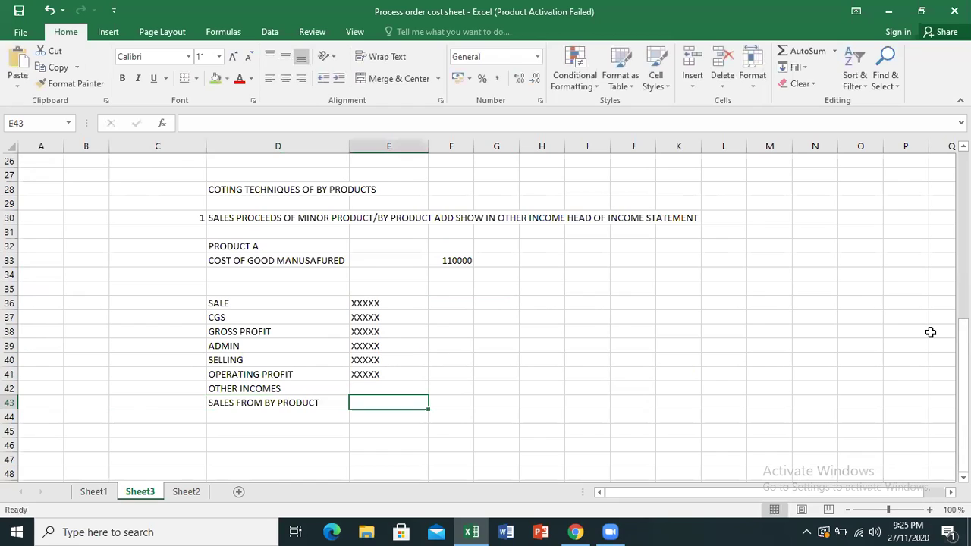
{"action": "type", "text": "12000"}
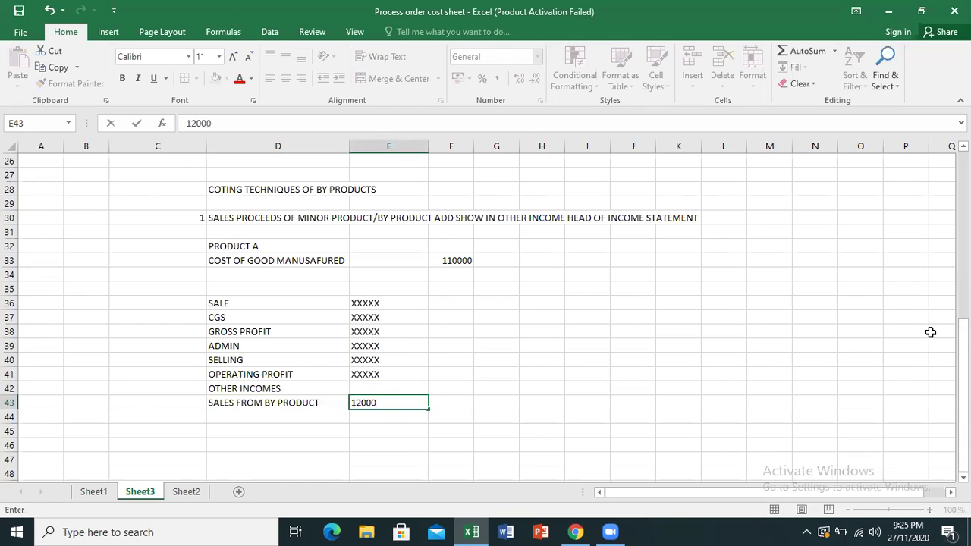
{"action": "key", "text": "Return"}
{"action": "key", "text": "Up"}
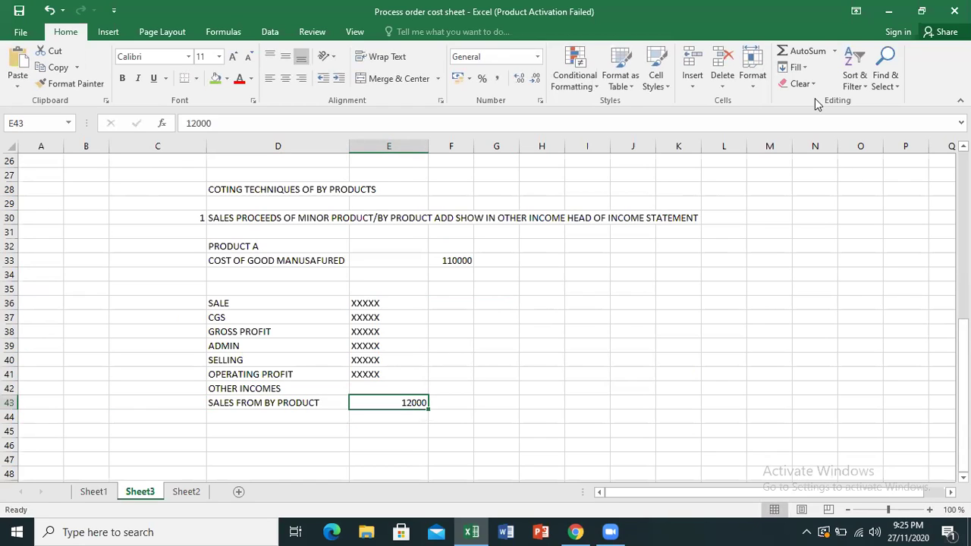
{"action": "left_click", "coordinate": [270, 78]}
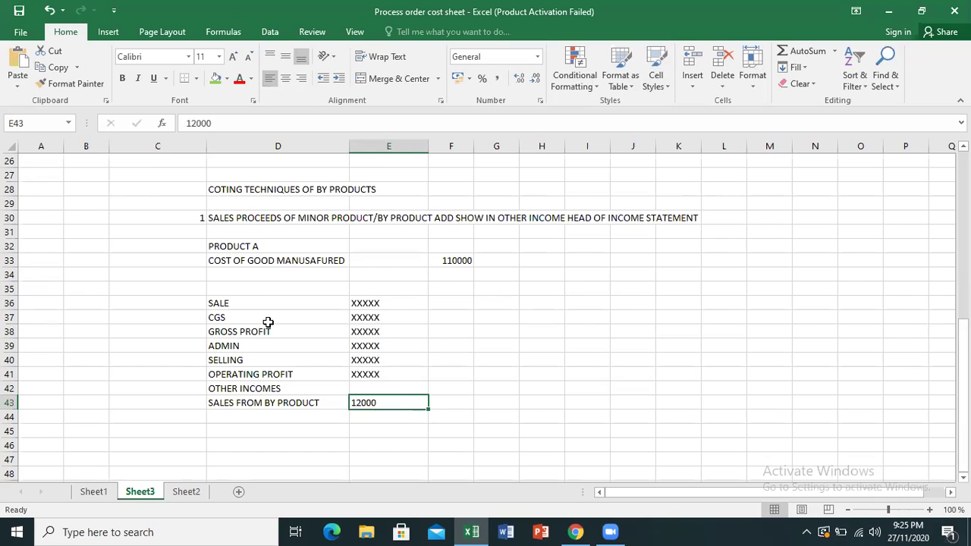
Close the income statement layout with the label NET PROFIT in cell D44.
{"action": "left_click", "coordinate": [262, 417]}
{"action": "type", "text": "NET P"}
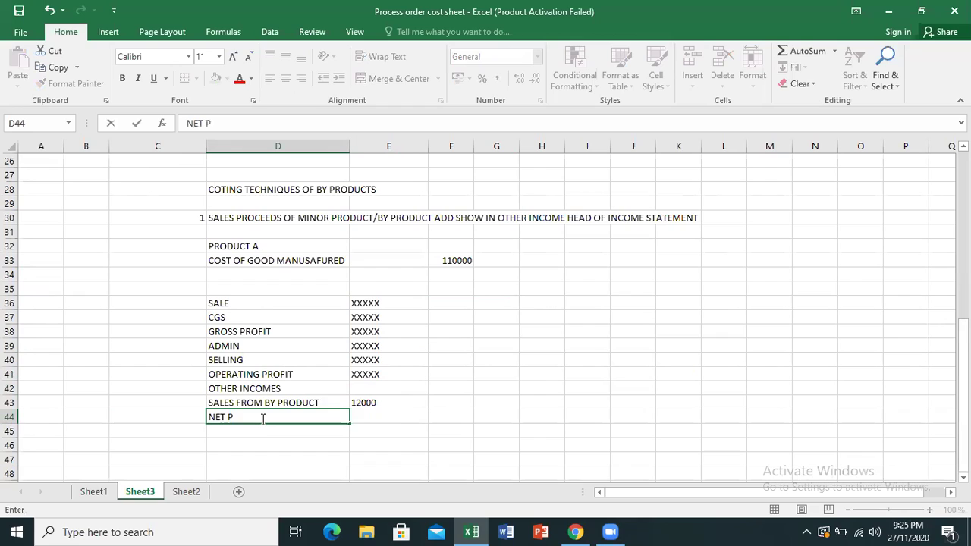
{"action": "type", "text": "ROFIT"}
{"action": "key", "text": "Return"}
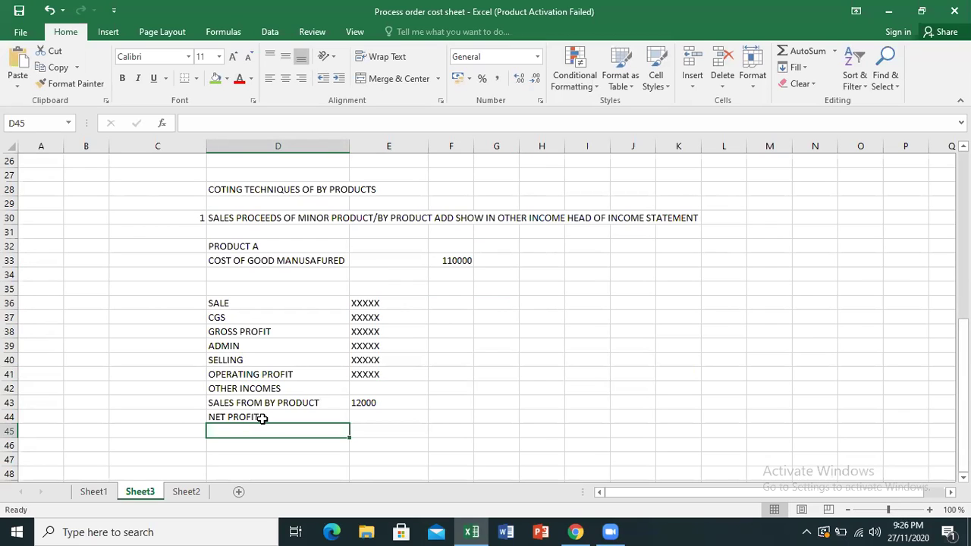
Compare the common cost diagram with Product A's cost of goods manufactured in F33.
{"action": "left_click_drag", "start_coordinate": [962, 349], "coordinate": [961, 297]}
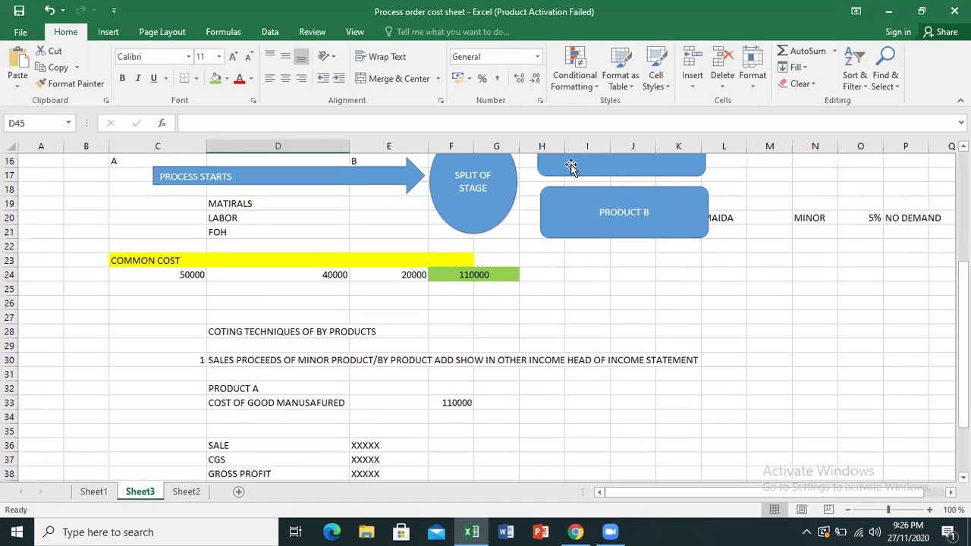
{"action": "scroll", "coordinate": [600, 213], "scroll_direction": "up", "scroll_amount": 1}
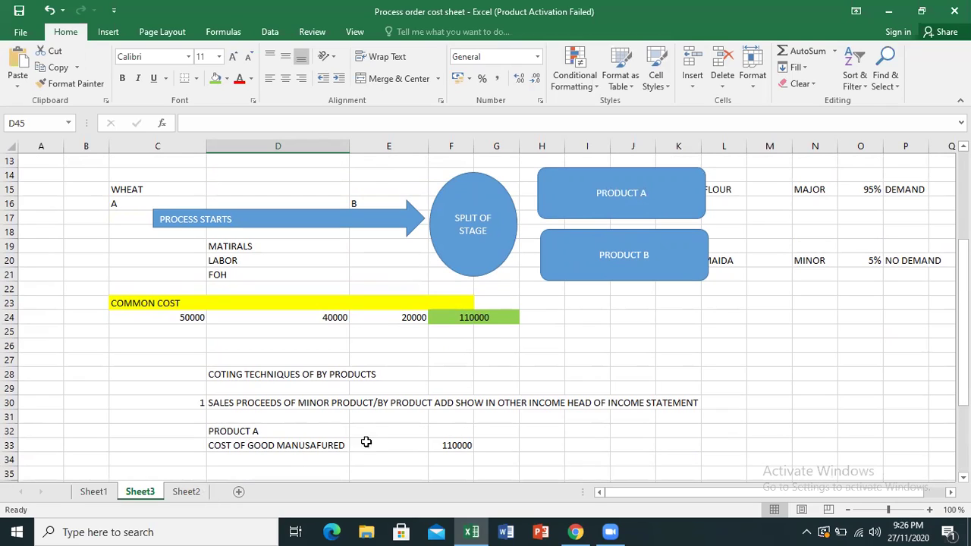
{"action": "left_click", "coordinate": [440, 450]}
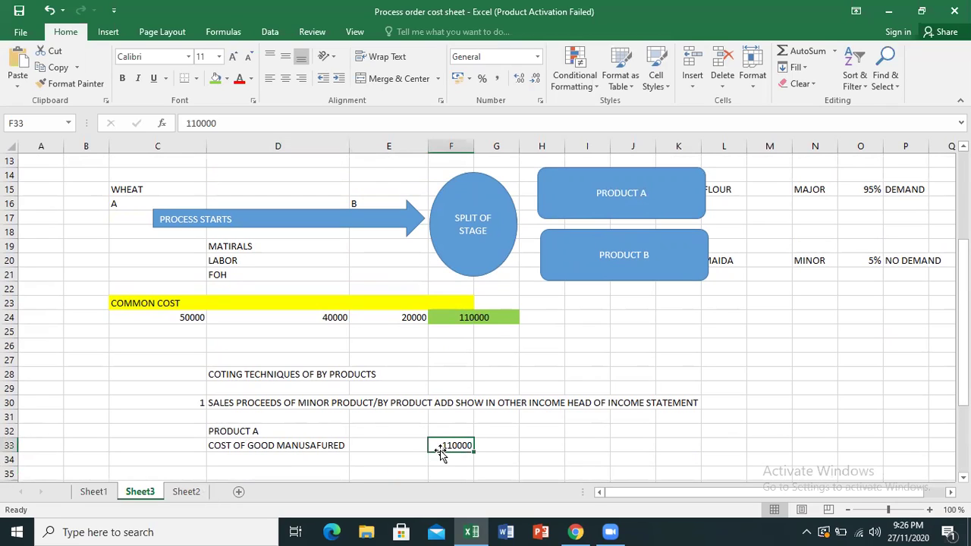
{"action": "left_click_drag", "start_coordinate": [962, 303], "coordinate": [962, 364]}
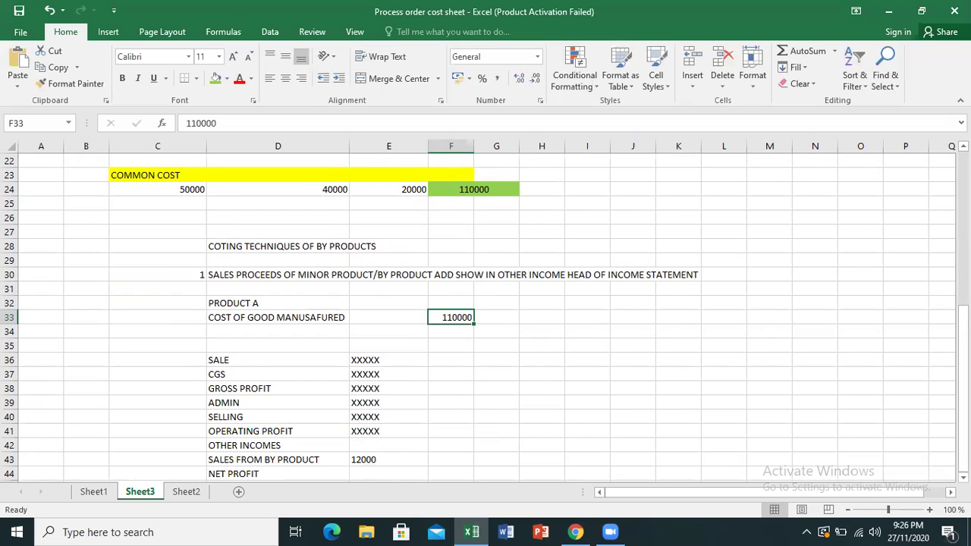
Number the second by-product costing technique by entering 2 in cell C47 below the income statement layout.
{"action": "key", "text": "Down"}
{"action": "key", "text": "Down"}
{"action": "key", "text": "Down"}
{"action": "key", "text": "Down"}
{"action": "key", "text": "Down"}
{"action": "key", "text": "Down"}
{"action": "key", "text": "Down"}
{"action": "key", "text": "Down"}
{"action": "key", "text": "Down"}
{"action": "key", "text": "Down"}
{"action": "key", "text": "Down"}
{"action": "key", "text": "Down"}
{"action": "key", "text": "Down"}
{"action": "key", "text": "Down"}
{"action": "key", "text": "Down"}
{"action": "key", "text": "Down"}
{"action": "key", "text": "Down"}
{"action": "key", "text": "Down"}
{"action": "key", "text": "Down"}
{"action": "key", "text": "Down"}
{"action": "key", "text": "Down"}
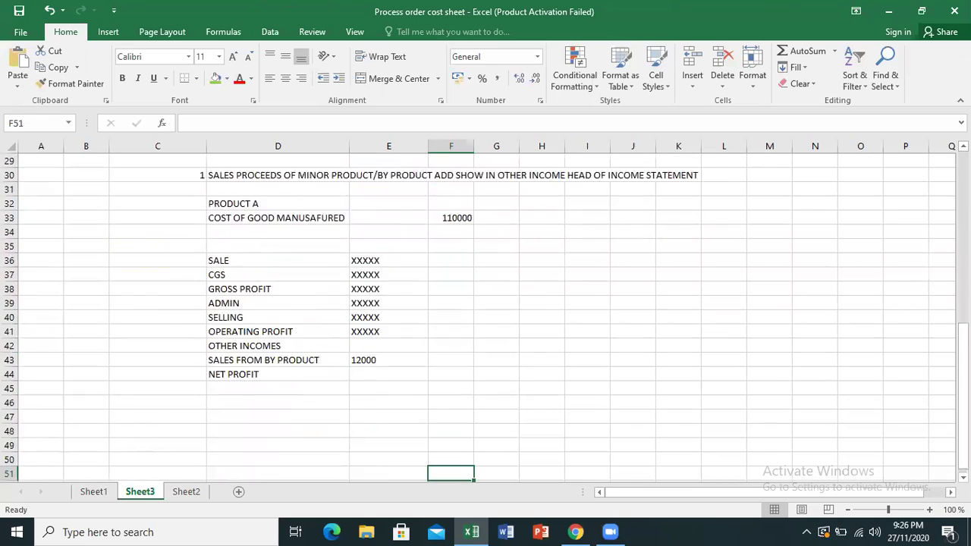
{"action": "left_click", "coordinate": [941, 360]}
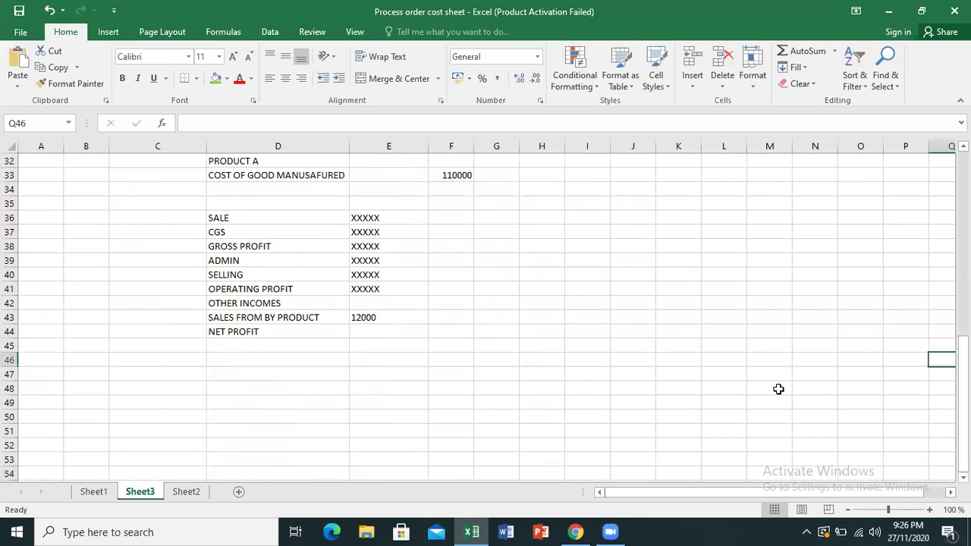
{"action": "left_click", "coordinate": [194, 379]}
{"action": "type", "text": "2"}
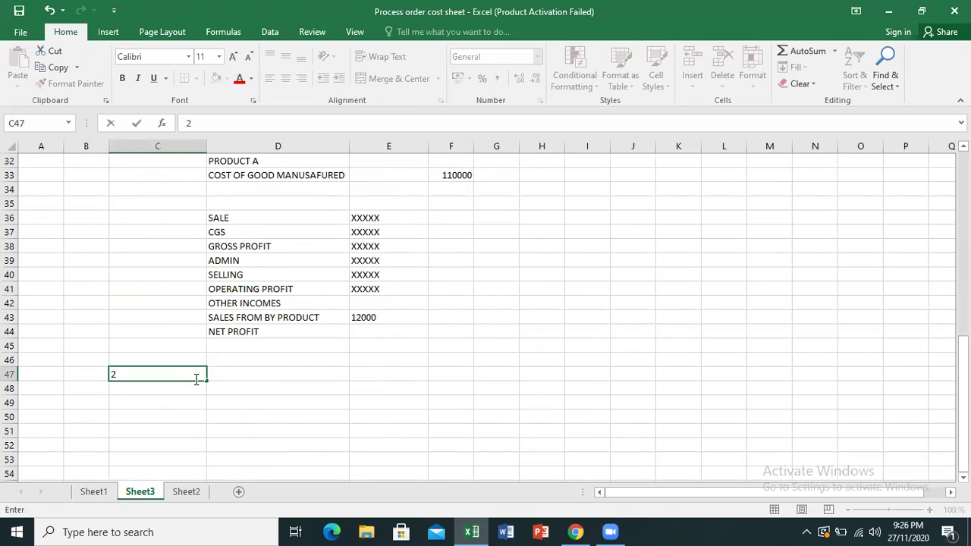
{"action": "key", "text": "Tab"}
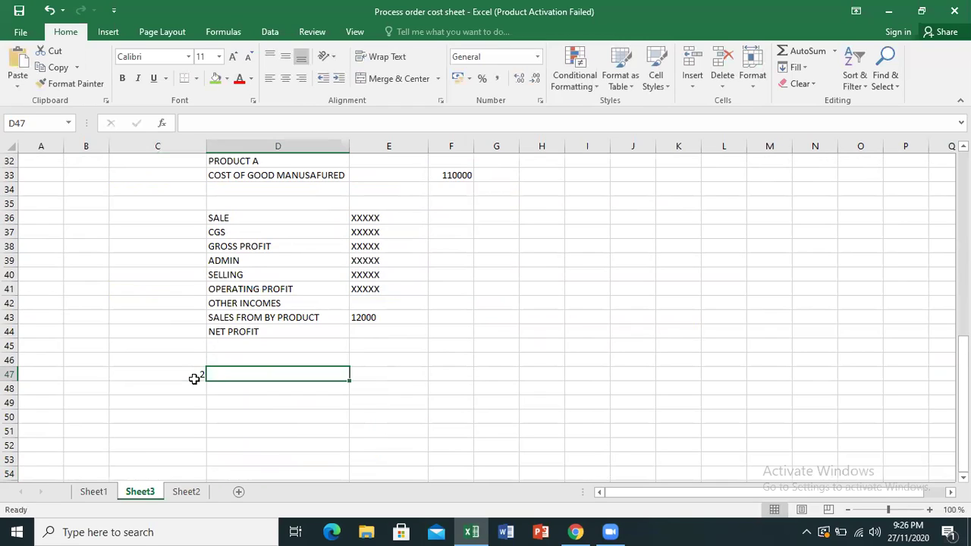
Enter in D47: SALE PROCEEDS OF BY PRODUCT REDUCED FROM COMMON COST AND ALL REMING COMMON COSTS ARE ALLOCATED TO MAJOR PRODUCT.
{"action": "type", "text": "SALE"}
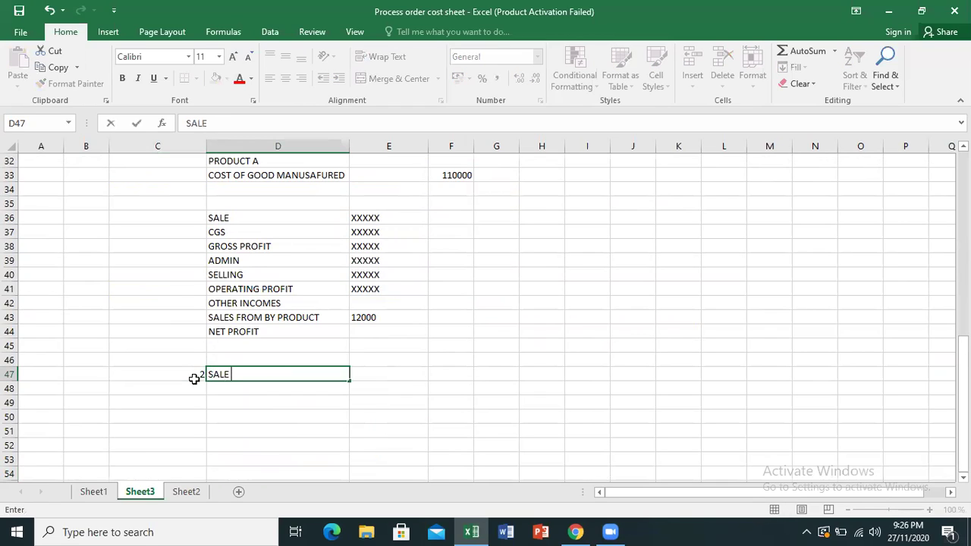
{"action": "type", "text": " PROCEED"}
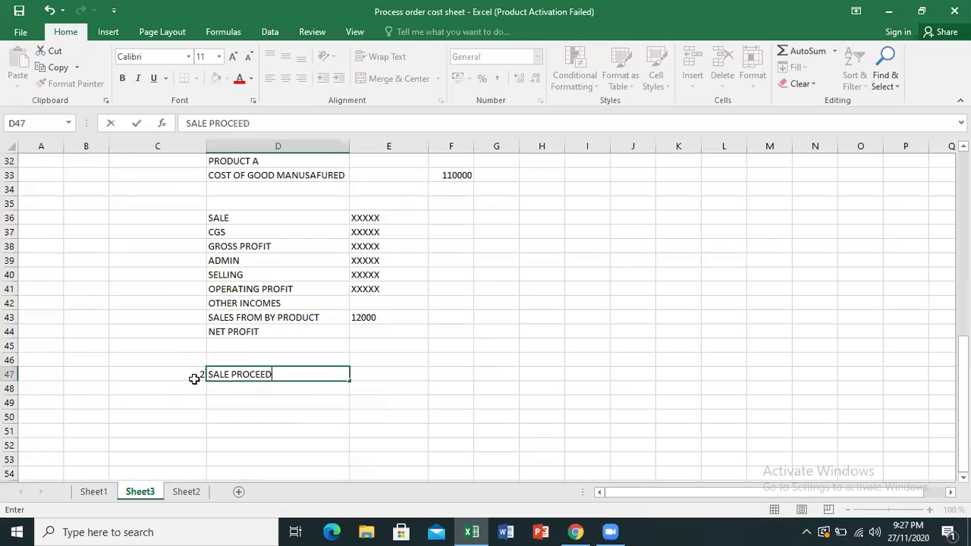
{"action": "type", "text": "S OF BY PROD"}
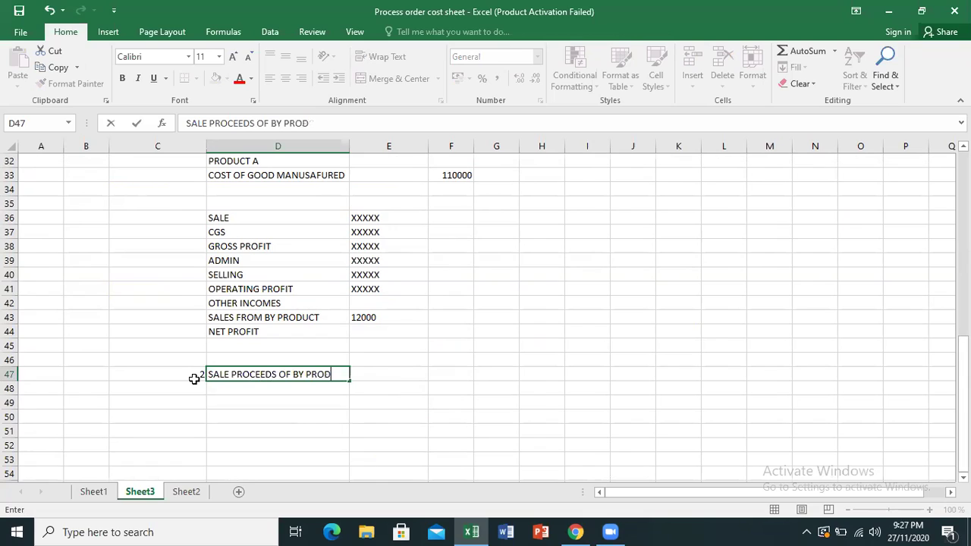
{"action": "type", "text": "UCT REDUCED "}
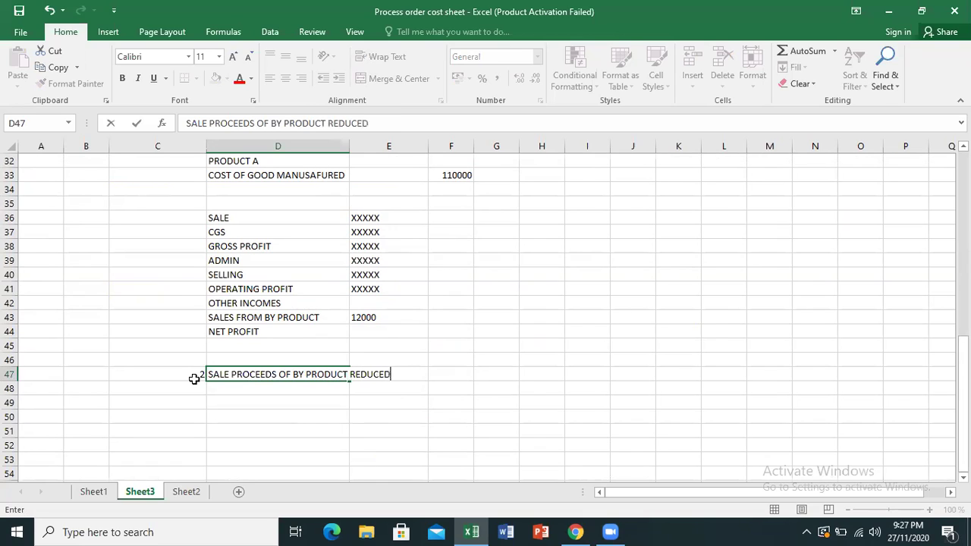
{"action": "type", "text": "FROM CO"}
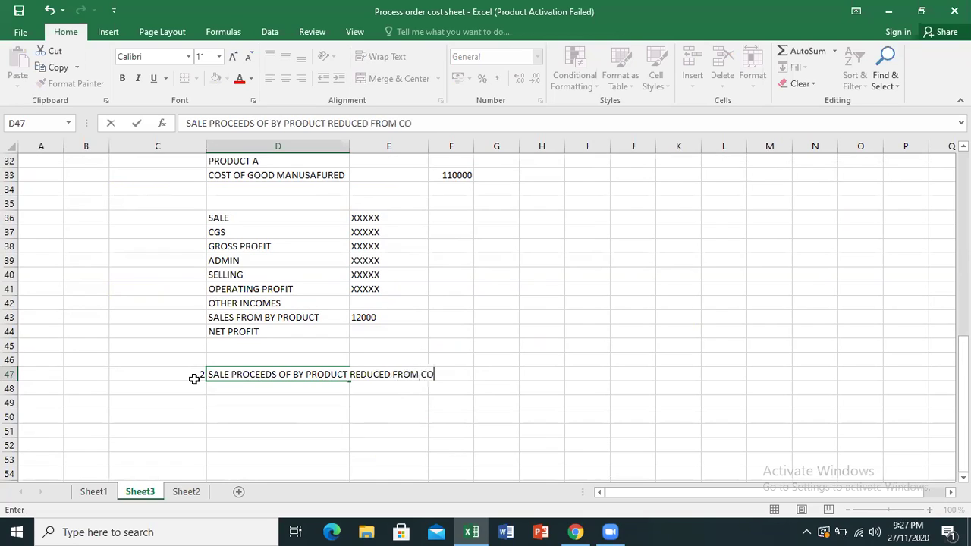
{"action": "type", "text": "MMON COST AND ALL REMING COMMON"}
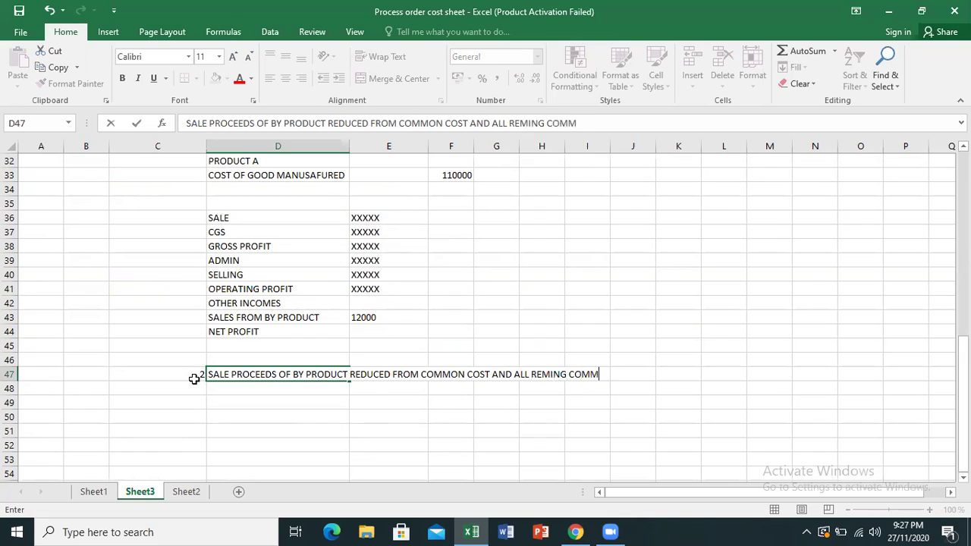
{"action": "type", "text": " COSTS "}
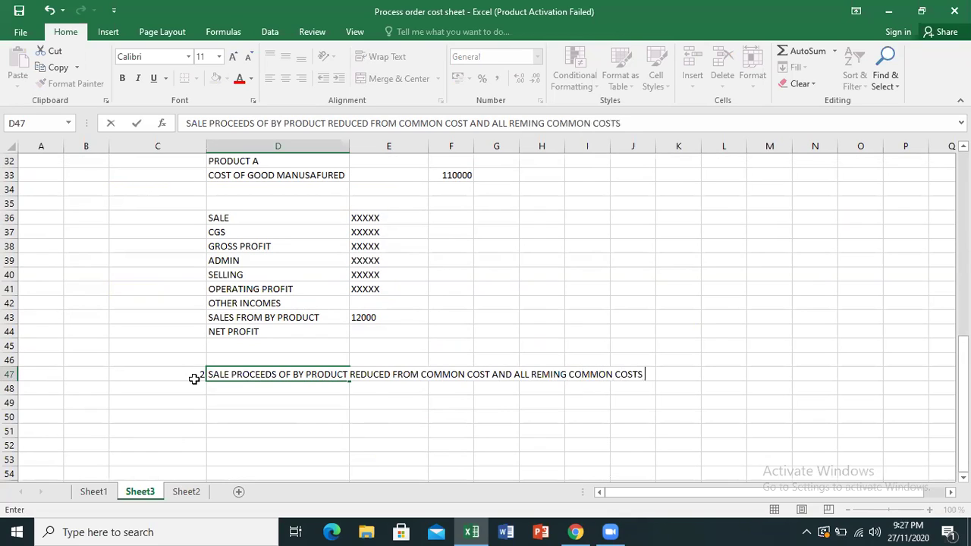
{"action": "type", "text": "ARE ALLOC"}
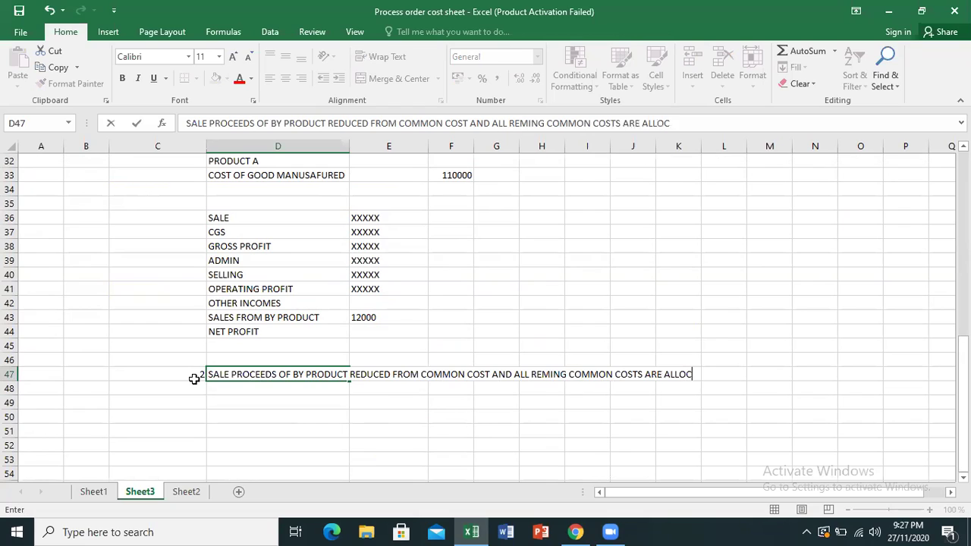
{"action": "type", "text": "ATED TO MAJ"}
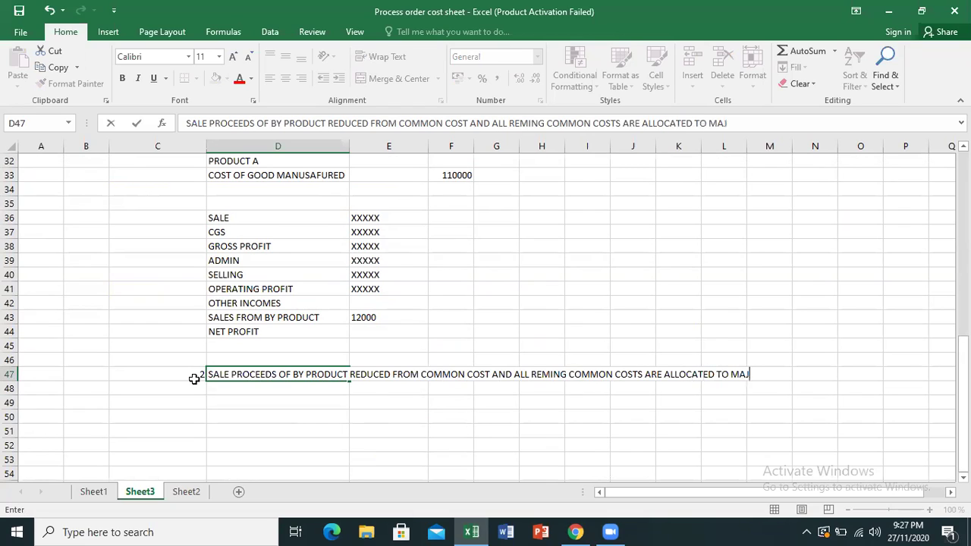
{"action": "type", "text": "OR PRODUCT."}
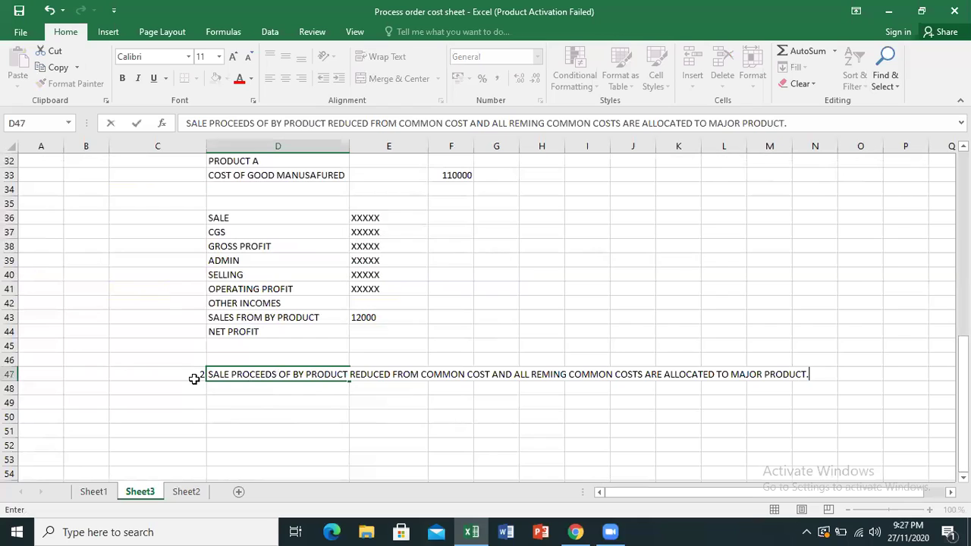
{"action": "key", "text": "Return"}
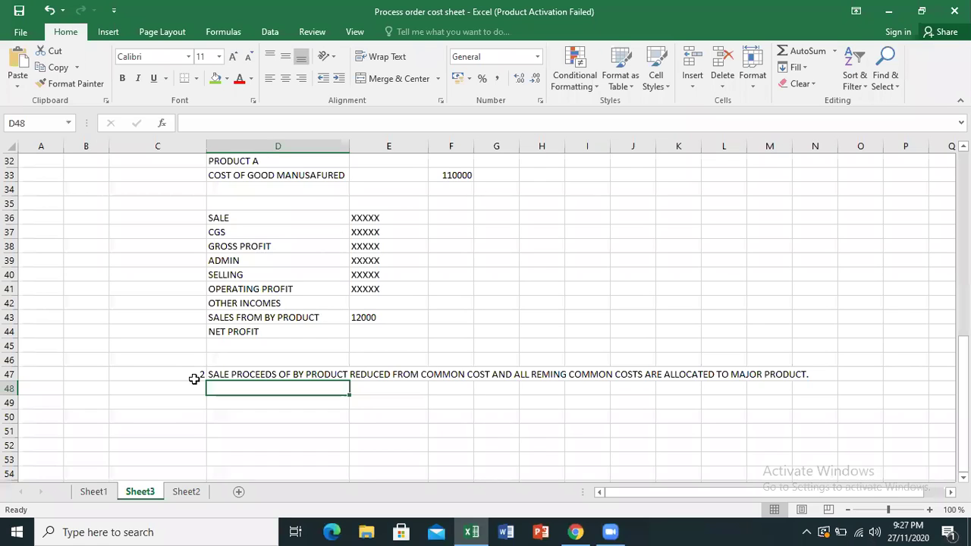
Review the common cost total in row 24 against the Product A and Product B shapes in the process diagram.
{"action": "key", "text": "Up"}
{"action": "key", "text": "Up"}
{"action": "key", "text": "Up"}
{"action": "key", "text": "Up"}
{"action": "key", "text": "Up"}
{"action": "key", "text": "Up"}
{"action": "key", "text": "Up"}
{"action": "key", "text": "Up"}
{"action": "key", "text": "Up"}
{"action": "key", "text": "Up"}
{"action": "key", "text": "Up"}
{"action": "key", "text": "Up"}
{"action": "key", "text": "Up"}
{"action": "key", "text": "Up"}
{"action": "key", "text": "Up"}
{"action": "key", "text": "Up"}
{"action": "key", "text": "Up"}
{"action": "key", "text": "Up"}
{"action": "key", "text": "Up"}
{"action": "key", "text": "Up"}
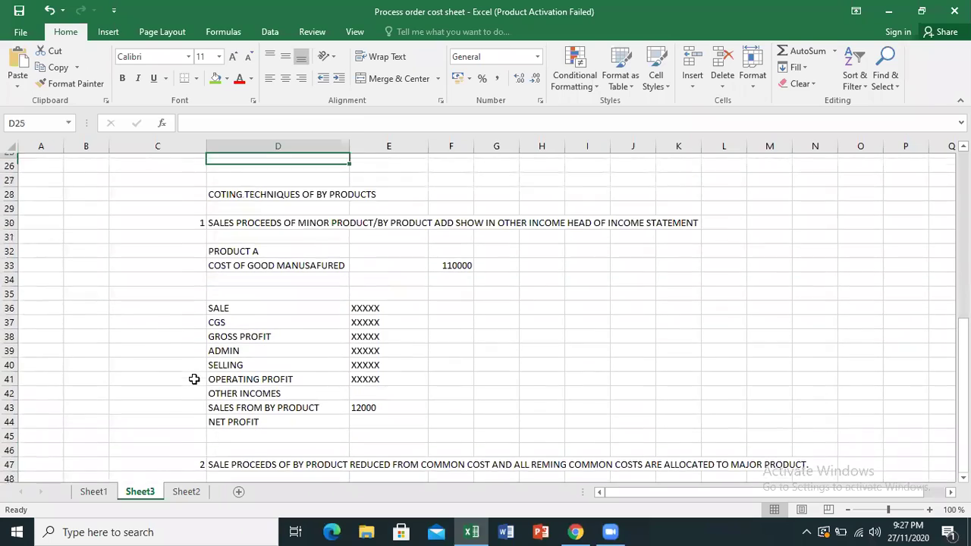
{"action": "key", "text": "Up"}
{"action": "key", "text": "Up"}
{"action": "key", "text": "Up"}
{"action": "key", "text": "Up"}
{"action": "key", "text": "Up"}
{"action": "key", "text": "Up"}
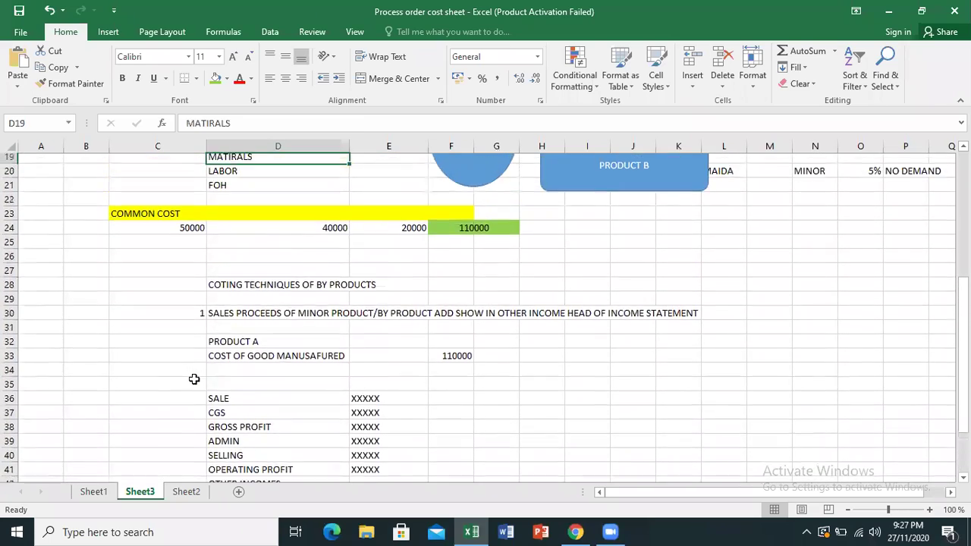
{"action": "key", "text": "Up"}
{"action": "key", "text": "Up"}
{"action": "key", "text": "Up"}
{"action": "key", "text": "Up"}
{"action": "key", "text": "Up"}
{"action": "key", "text": "Up"}
{"action": "key", "text": "Up"}
{"action": "key", "text": "Up"}
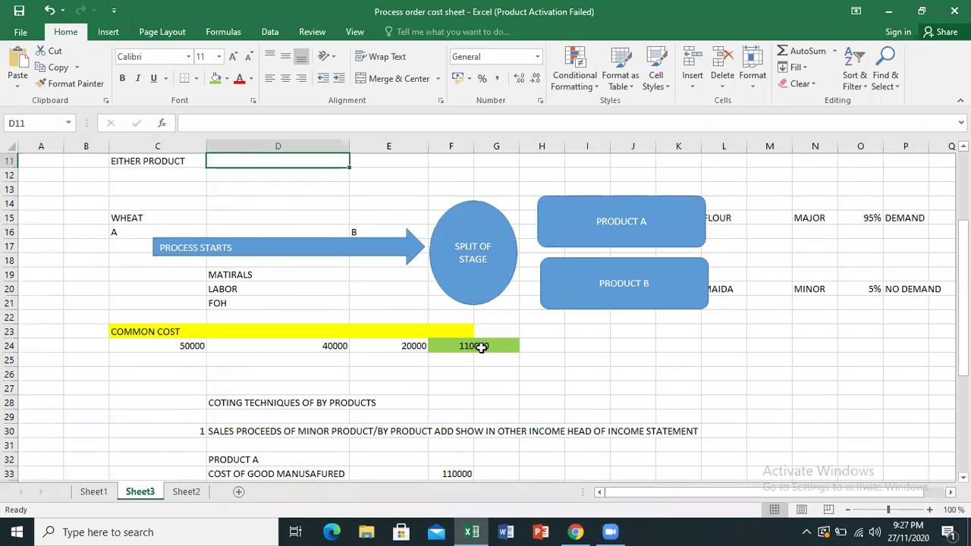
{"action": "left_click", "coordinate": [481, 347]}
{"action": "left_click", "coordinate": [603, 226]}
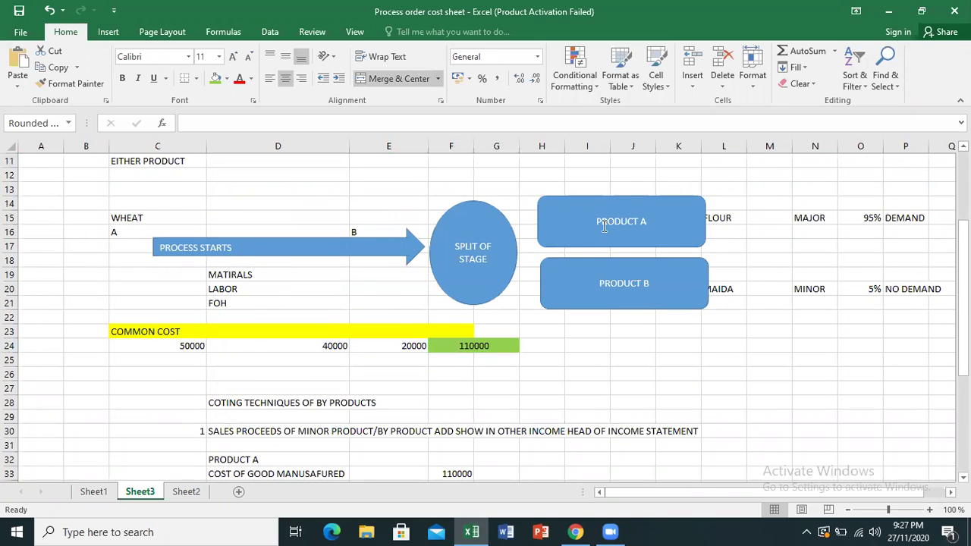
{"action": "left_click", "coordinate": [603, 279]}
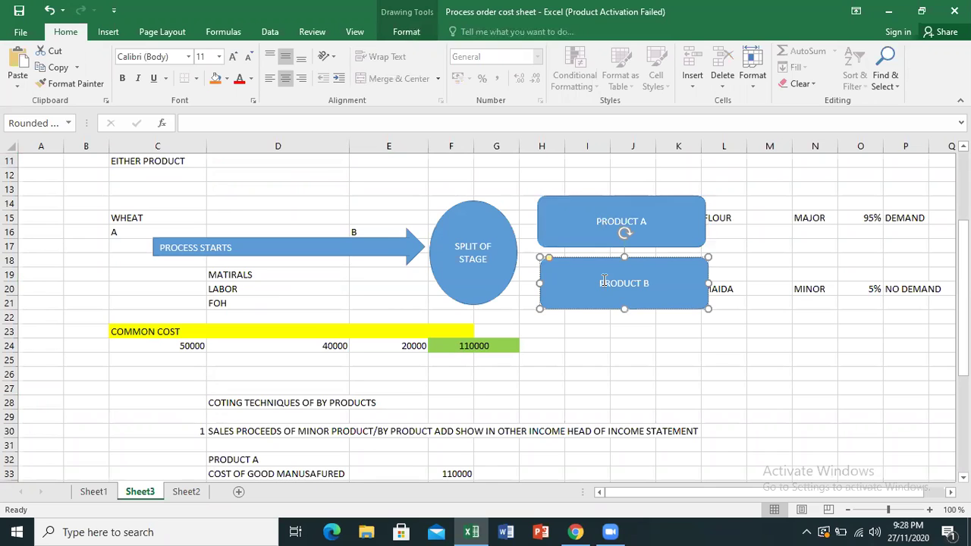
Enter the label COMMOM COSTS in D49 below technique 2, with the amount 110000 in E49.
{"action": "left_click_drag", "start_coordinate": [962, 333], "coordinate": [962, 364]}
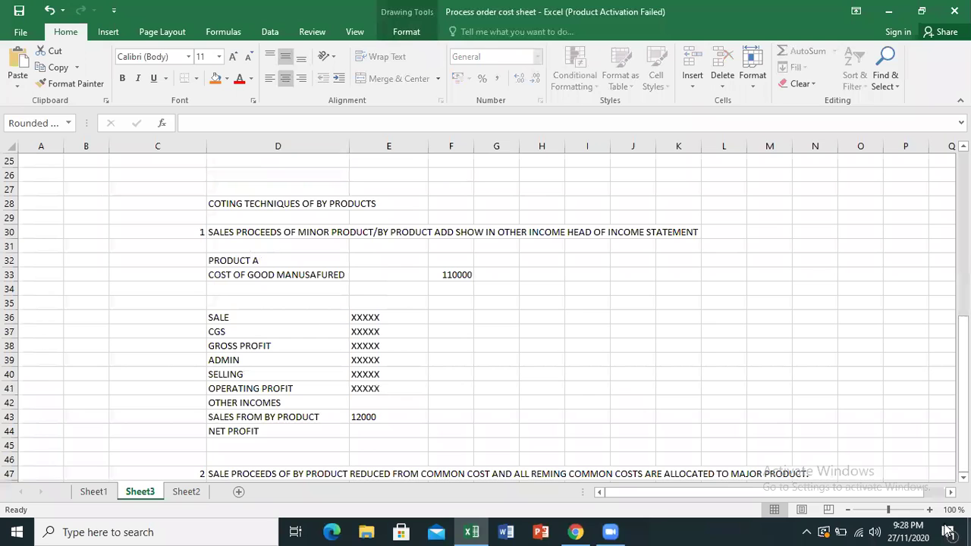
{"action": "left_click", "coordinate": [264, 474]}
{"action": "key", "text": "Down"}
{"action": "key", "text": "Down"}
{"action": "key", "text": "Down"}
{"action": "key", "text": "Down"}
{"action": "key", "text": "Down"}
{"action": "key", "text": "Down"}
{"action": "key", "text": "Down"}
{"action": "key", "text": "Down"}
{"action": "key", "text": "Down"}
{"action": "key", "text": "Down"}
{"action": "key", "text": "Down"}
{"action": "key", "text": "Down"}
{"action": "key", "text": "Up"}
{"action": "key", "text": "Up"}
{"action": "key", "text": "Up"}
{"action": "key", "text": "Up"}
{"action": "key", "text": "Up"}
{"action": "key", "text": "Up"}
{"action": "key", "text": "Up"}
{"action": "key", "text": "Up"}
{"action": "key", "text": "Up"}
{"action": "key", "text": "Up"}
{"action": "type", "text": "CO"}
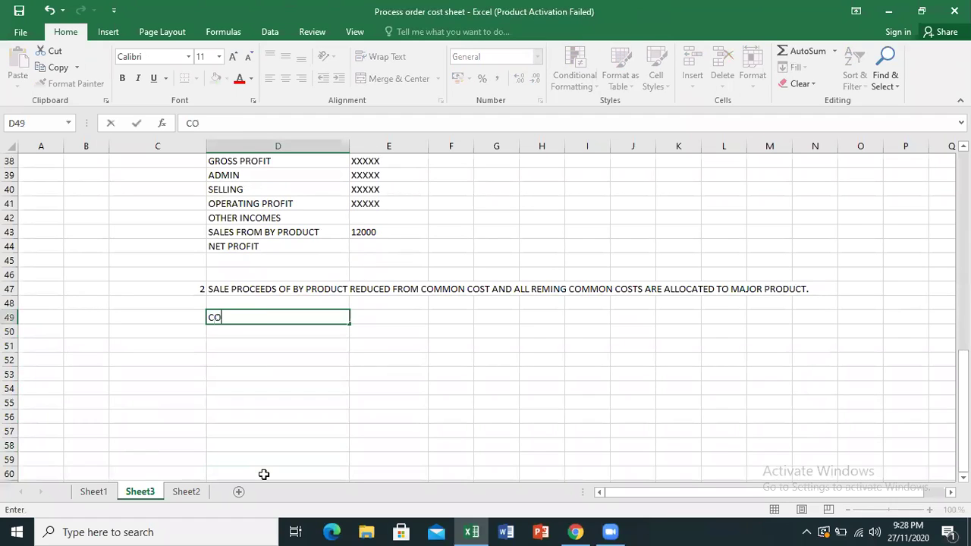
{"action": "type", "text": "MMOM COSTS"}
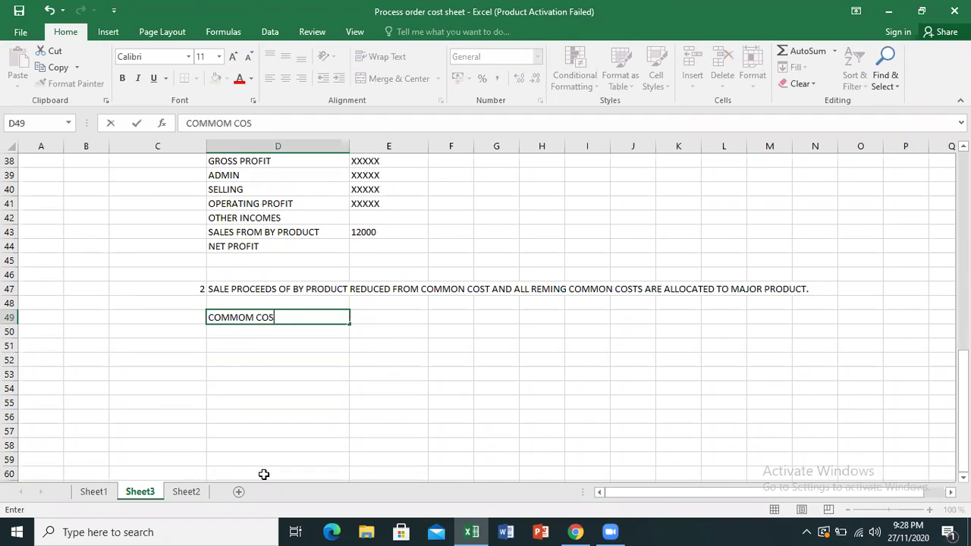
{"action": "left_click", "coordinate": [395, 309]}
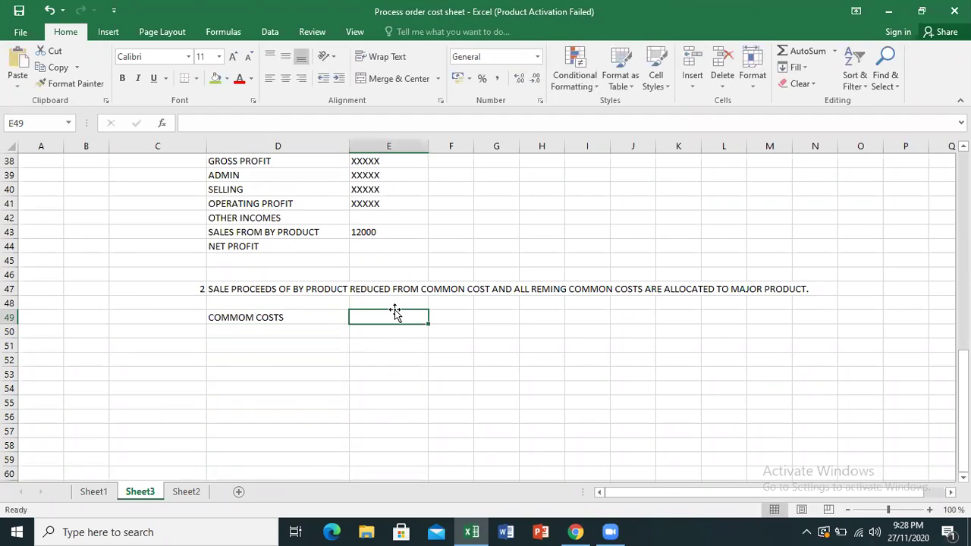
{"action": "type", "text": "110000"}
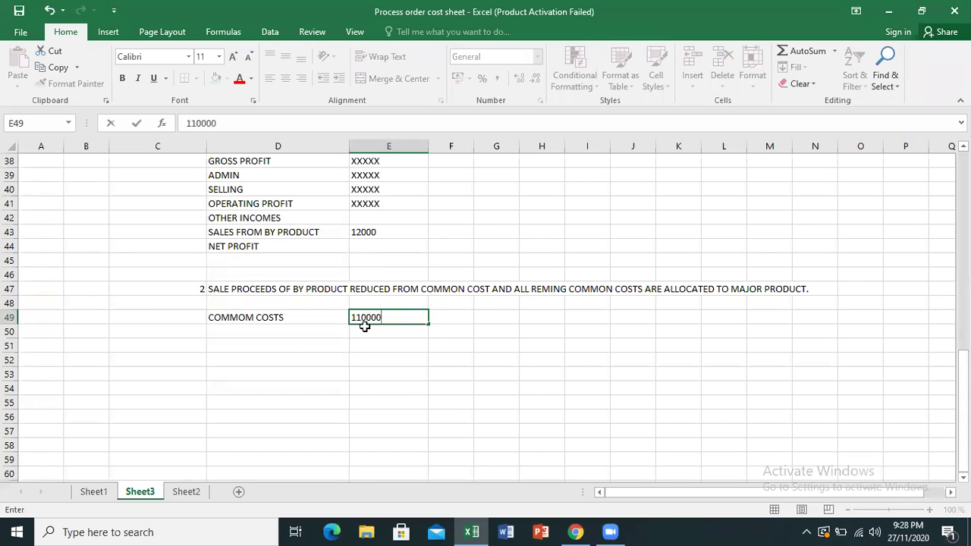
Add the line SALE PROCEEDS OF BY PRODUCT in D50 with the amount 12000 in E50.
{"action": "left_click", "coordinate": [276, 335]}
{"action": "type", "text": "SAL"}
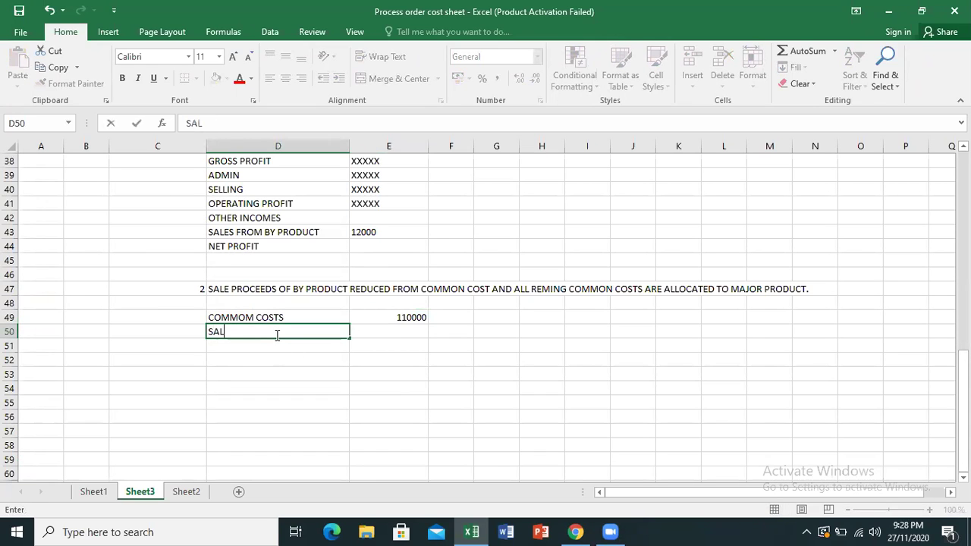
{"action": "type", "text": "E PROCEEDS"}
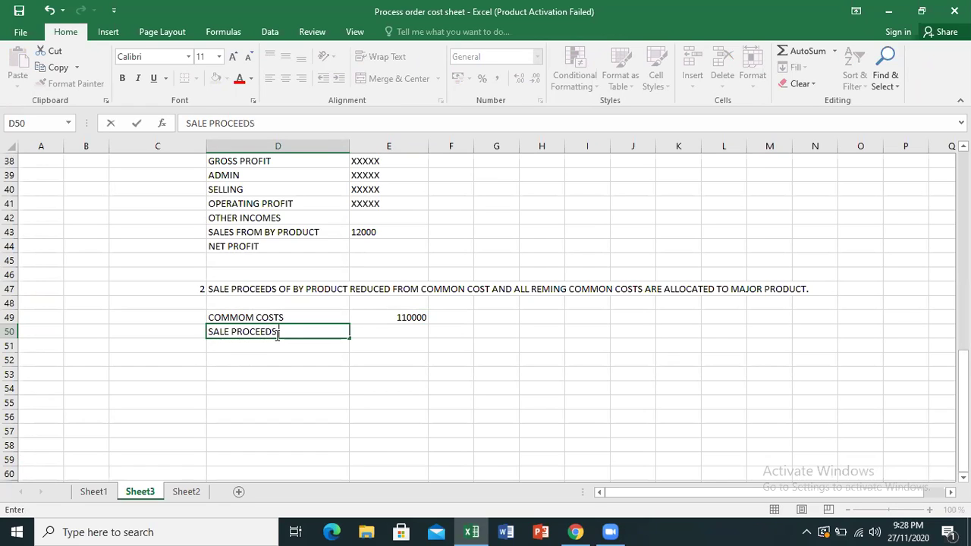
{"action": "type", "text": " OF BY PRODUCT"}
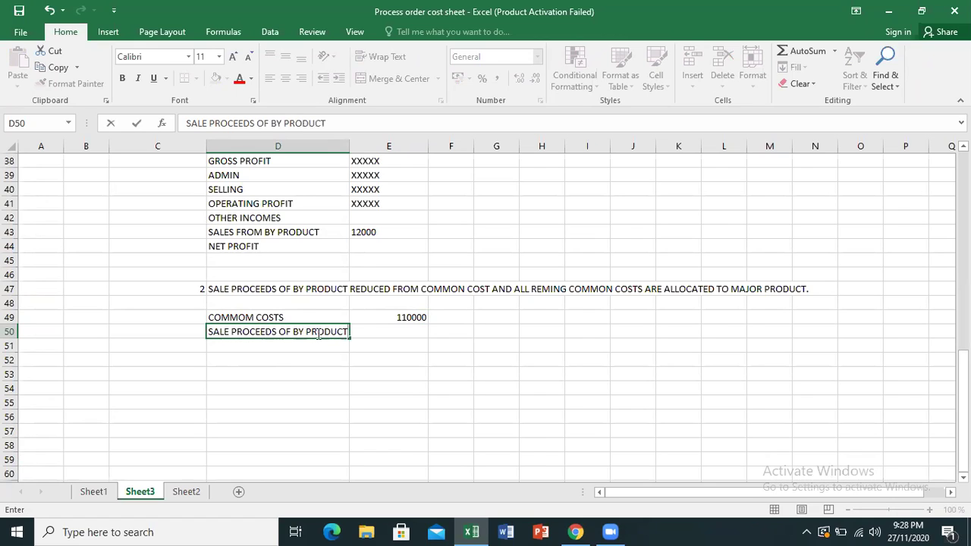
{"action": "left_click", "coordinate": [404, 332]}
{"action": "type", "text": "12000"}
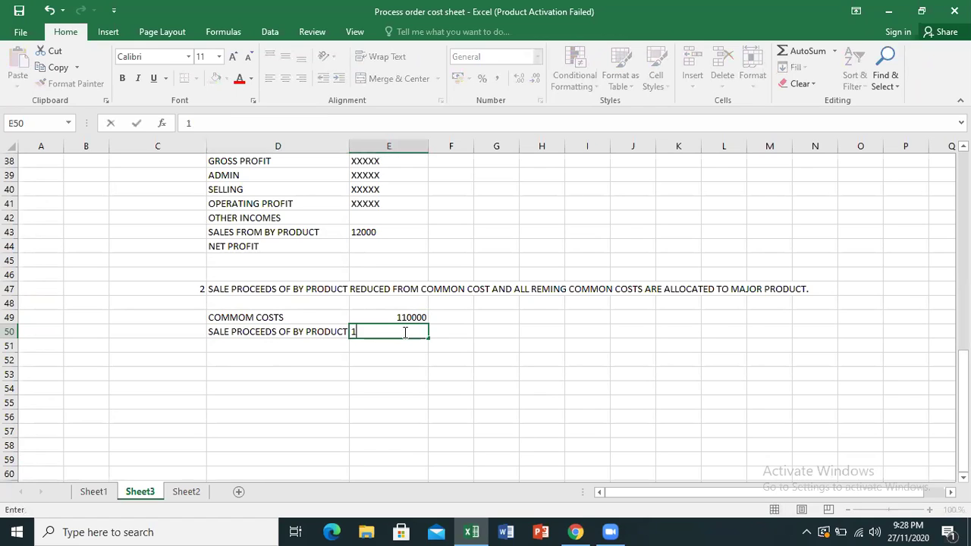
Add the line ALLOCATEABLE COMMON COST in D51 with the amount 98000 in E51.
{"action": "left_click", "coordinate": [285, 348]}
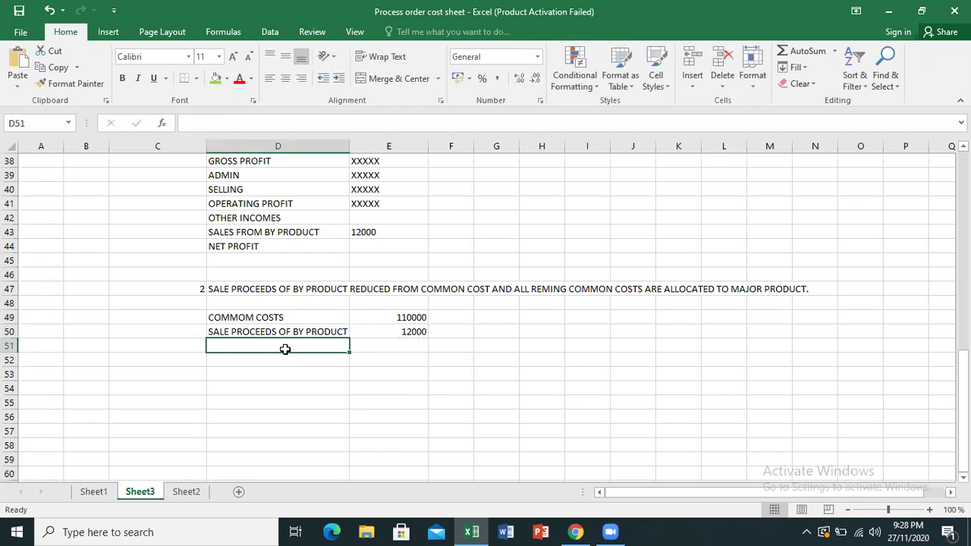
{"action": "type", "text": "ALLOCATEABLE COMMO"}
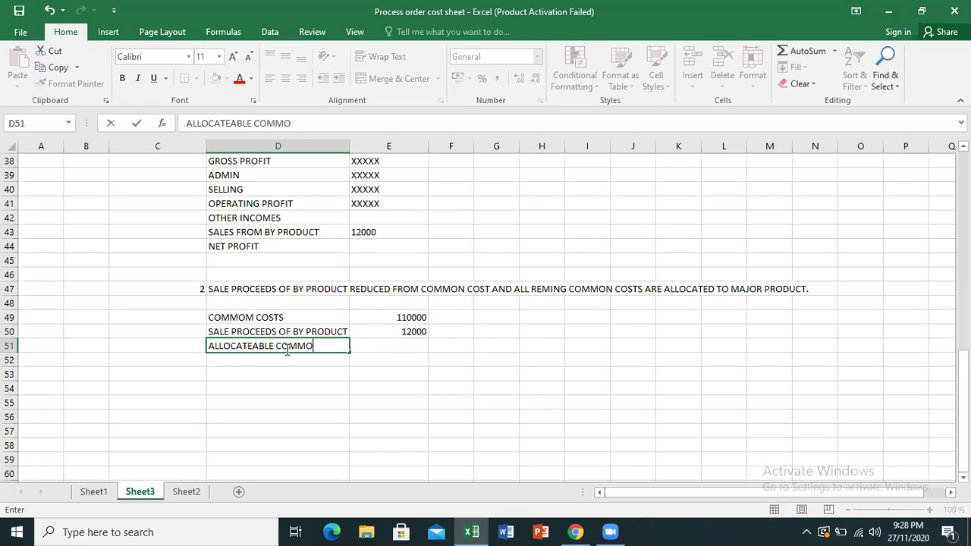
{"action": "type", "text": "N COST"}
{"action": "left_click", "coordinate": [399, 346]}
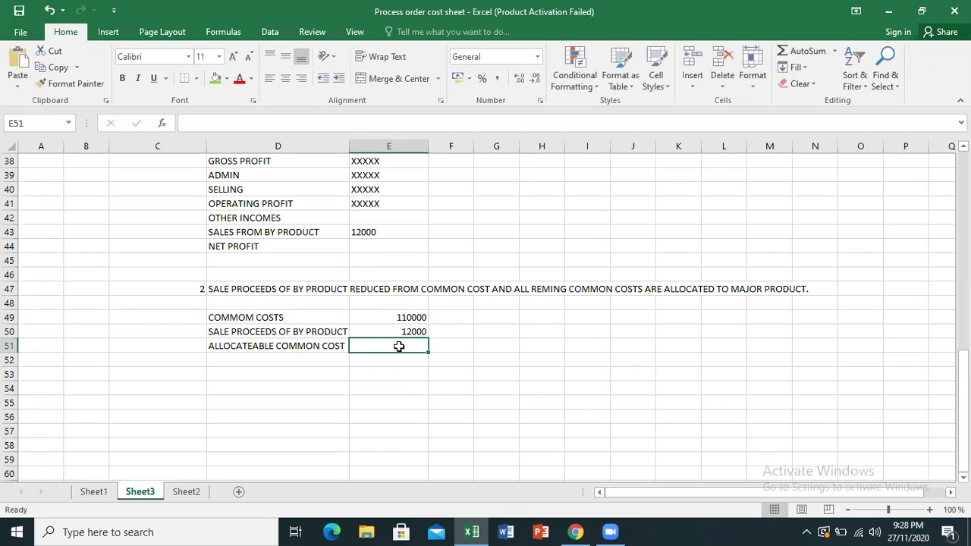
{"action": "type", "text": "000"}
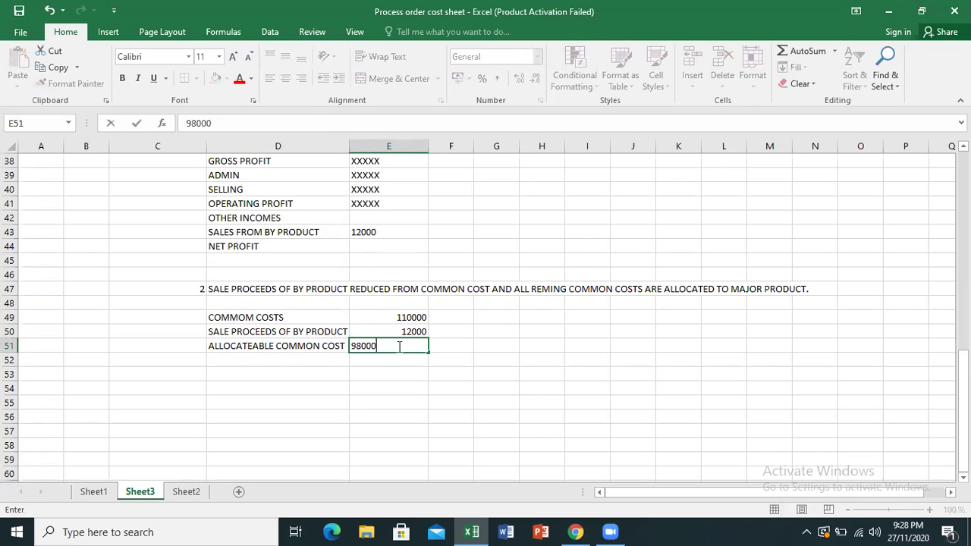
{"action": "left_click", "coordinate": [287, 360]}
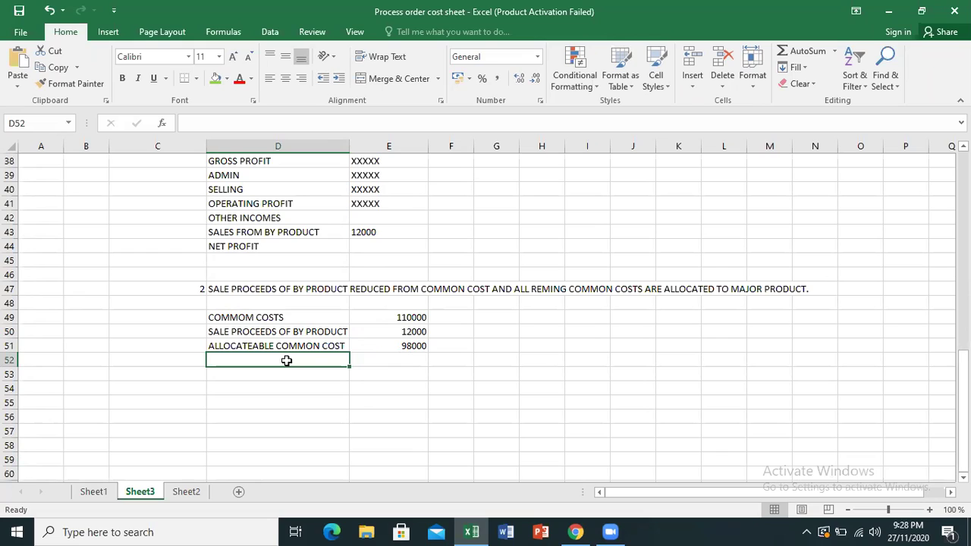
{"action": "left_click", "coordinate": [396, 348]}
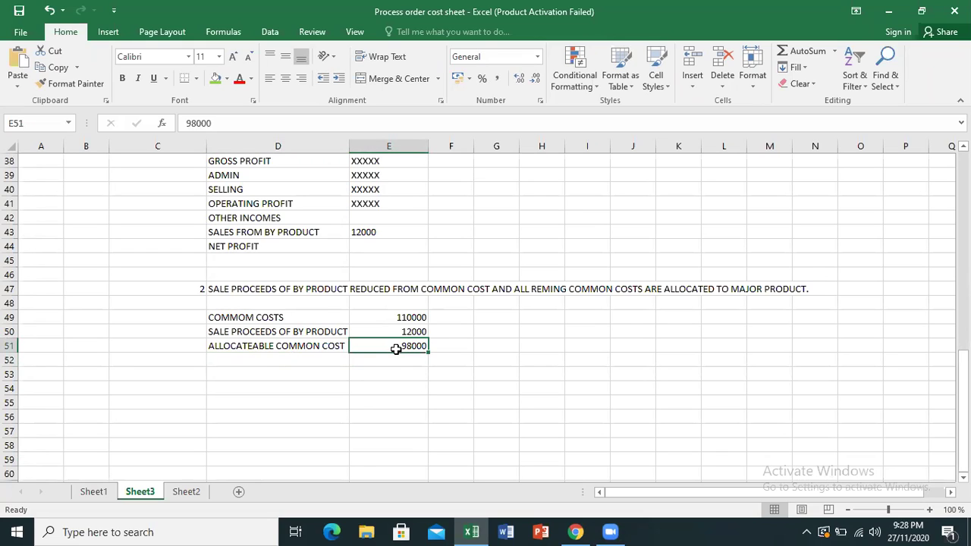
Enter the two-line label COST OF GOOD MANUFACTURED in D53 and OF PRODUCT AL MAJOR PRODUCT in D54.
{"action": "left_click", "coordinate": [273, 378]}
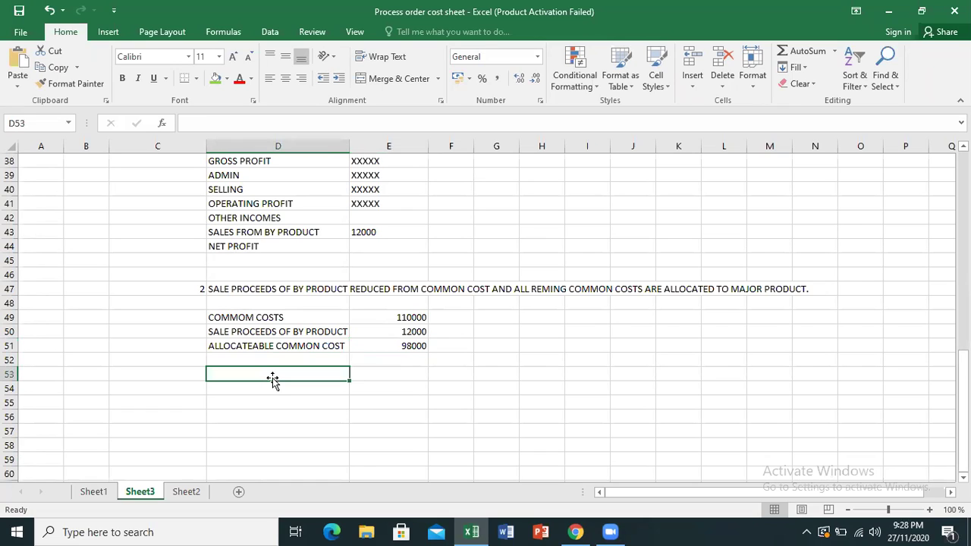
{"action": "type", "text": "COST "}
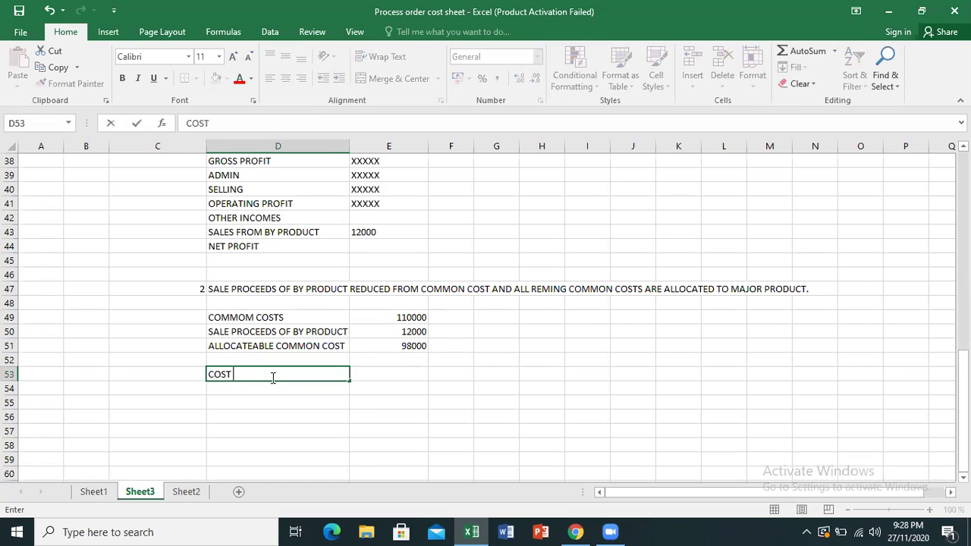
{"action": "type", "text": "OF GOOD MANUFACTURED"}
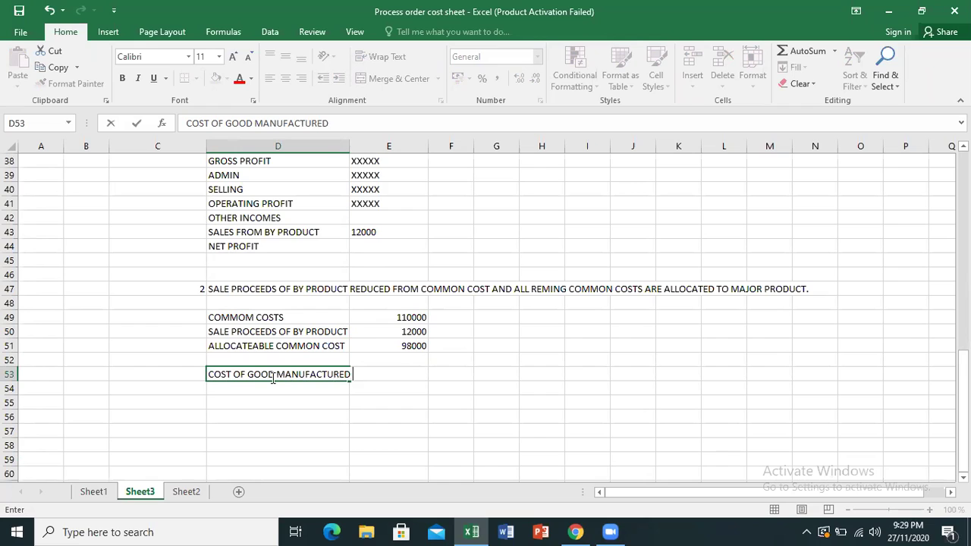
{"action": "key", "text": "Return"}
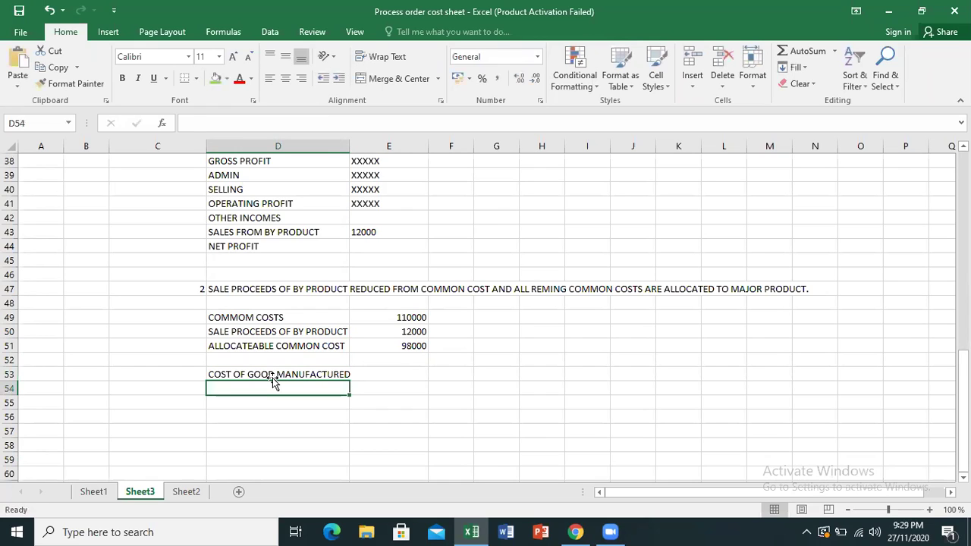
{"action": "type", "text": "OF PR"}
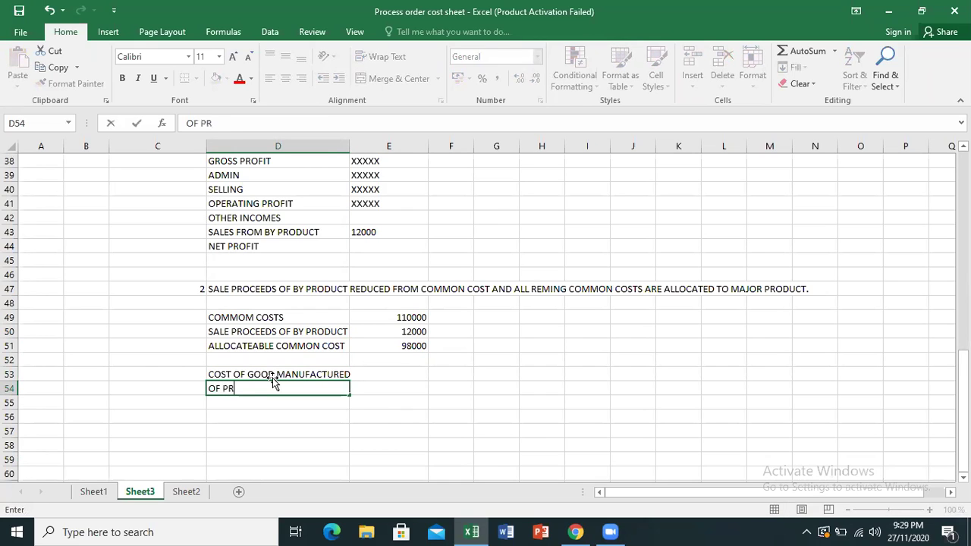
{"action": "type", "text": "ODUCT A"}
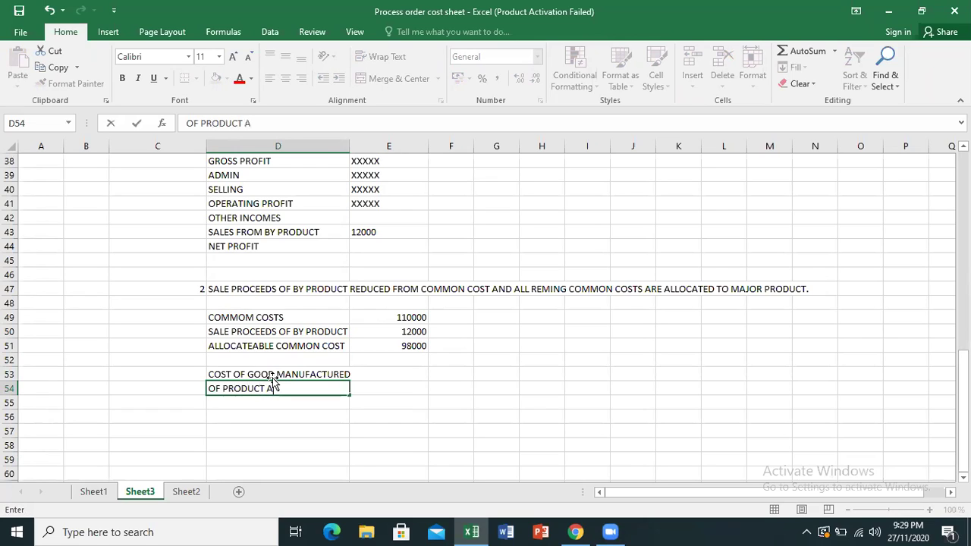
{"action": "type", "text": "L MAJOR"}
{"action": "type", "text": " PRODUC"}
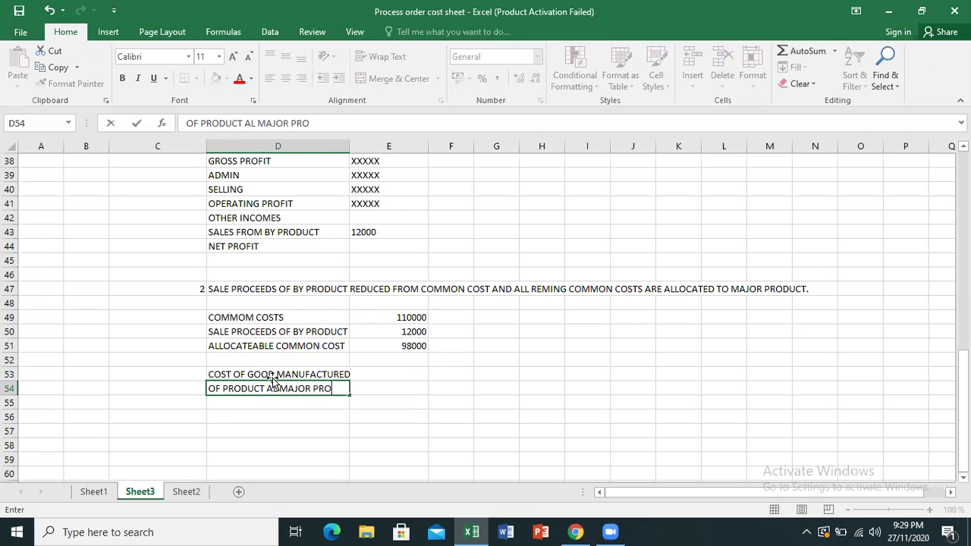
{"action": "type", "text": "T"}
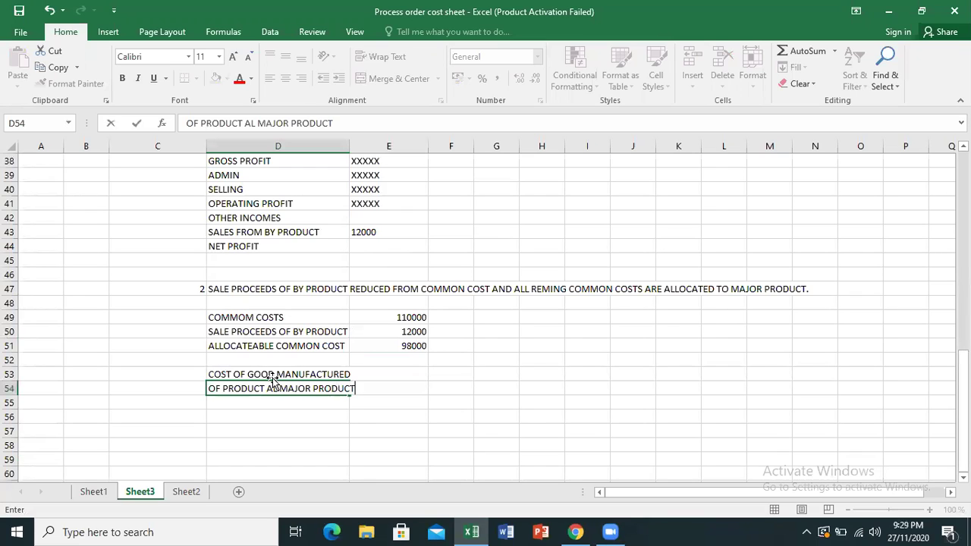
Enter the amount 98000 in E54 beside the major product's manufactured cost label.
{"action": "left_click", "coordinate": [405, 400]}
{"action": "left_click", "coordinate": [417, 389]}
{"action": "type", "text": "98000"}
{"action": "key", "text": "Return"}
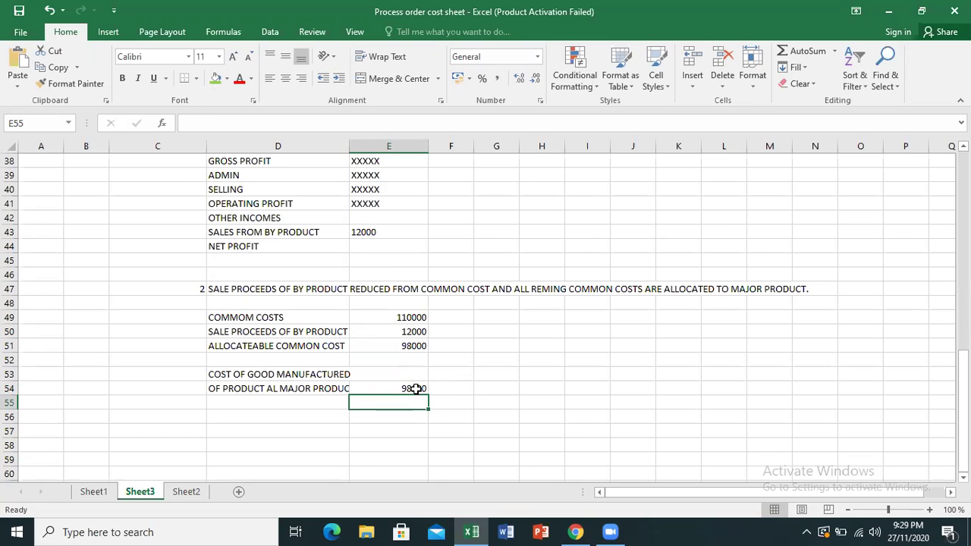
Review the common costs in row 24 against technique 1's cost of goods manufactured in F33.
{"action": "key", "text": "Up"}
{"action": "key", "text": "Up"}
{"action": "key", "text": "Up"}
{"action": "key", "text": "Up"}
{"action": "key", "text": "Up"}
{"action": "key", "text": "Up"}
{"action": "key", "text": "Up"}
{"action": "key", "text": "Up"}
{"action": "key", "text": "Up"}
{"action": "key", "text": "Up"}
{"action": "key", "text": "Up"}
{"action": "key", "text": "Up"}
{"action": "key", "text": "Up"}
{"action": "key", "text": "Up"}
{"action": "key", "text": "Up"}
{"action": "key", "text": "Up"}
{"action": "key", "text": "Up"}
{"action": "key", "text": "Up"}
{"action": "key", "text": "Up"}
{"action": "key", "text": "Up"}
{"action": "key", "text": "Up"}
{"action": "key", "text": "Up"}
{"action": "key", "text": "Down"}
{"action": "key", "text": "Down"}
{"action": "key", "text": "Up"}
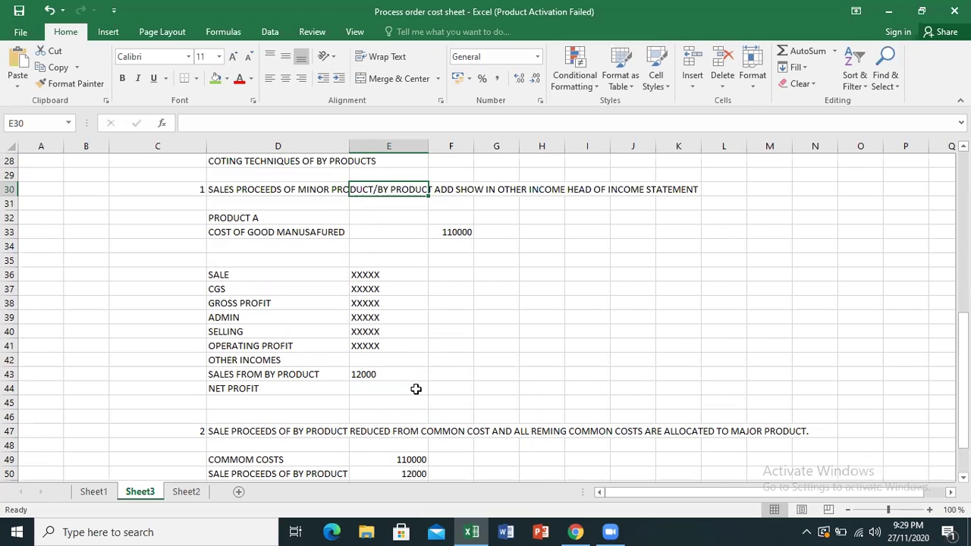
{"action": "key", "text": "Up"}
{"action": "key", "text": "Up"}
{"action": "key", "text": "Up"}
{"action": "key", "text": "Up"}
{"action": "key", "text": "Up"}
{"action": "key", "text": "Up"}
{"action": "key", "text": "Up"}
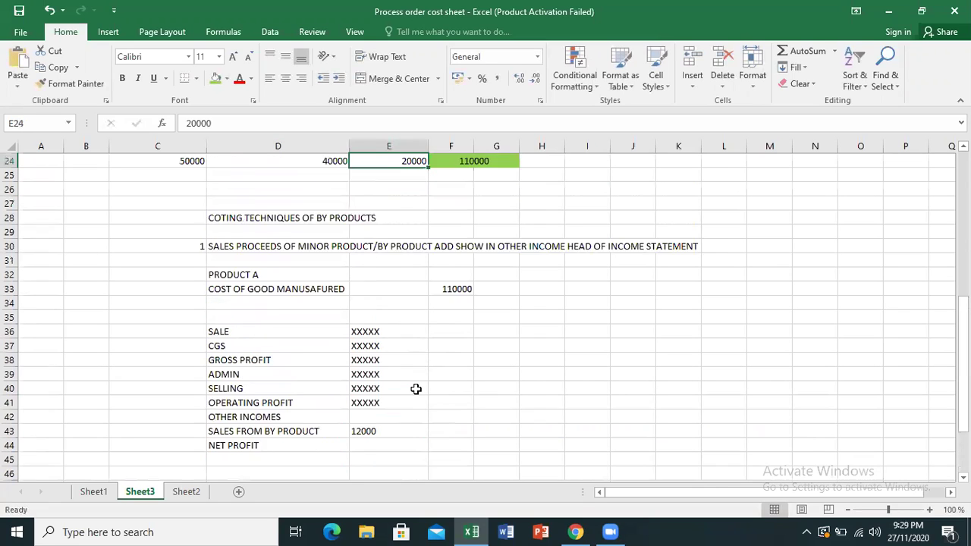
{"action": "key", "text": "Down"}
{"action": "key", "text": "Down"}
{"action": "key", "text": "Down"}
{"action": "key", "text": "Down"}
{"action": "key", "text": "Down"}
{"action": "key", "text": "Down"}
{"action": "key", "text": "Down"}
{"action": "key", "text": "Down"}
{"action": "key", "text": "Down"}
{"action": "key", "text": "Down"}
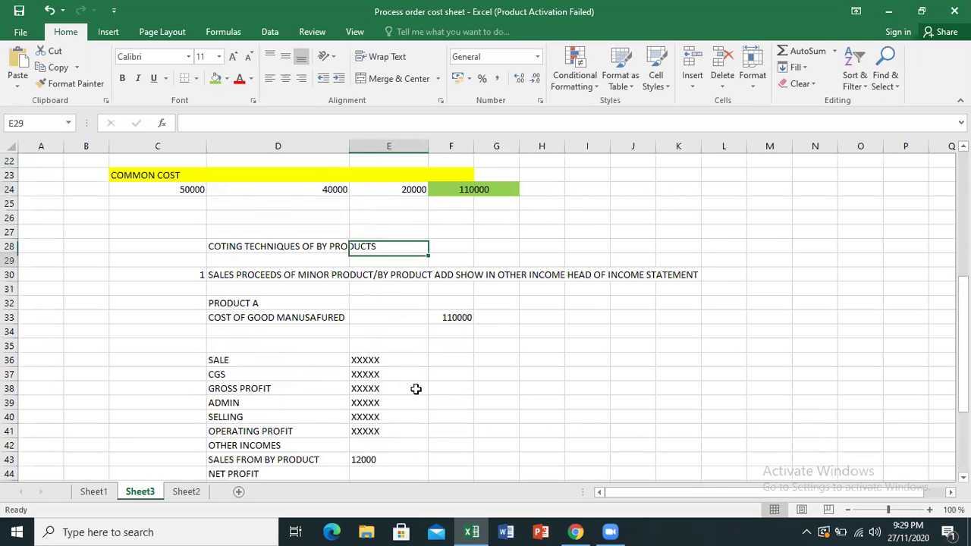
{"action": "key", "text": "Right"}
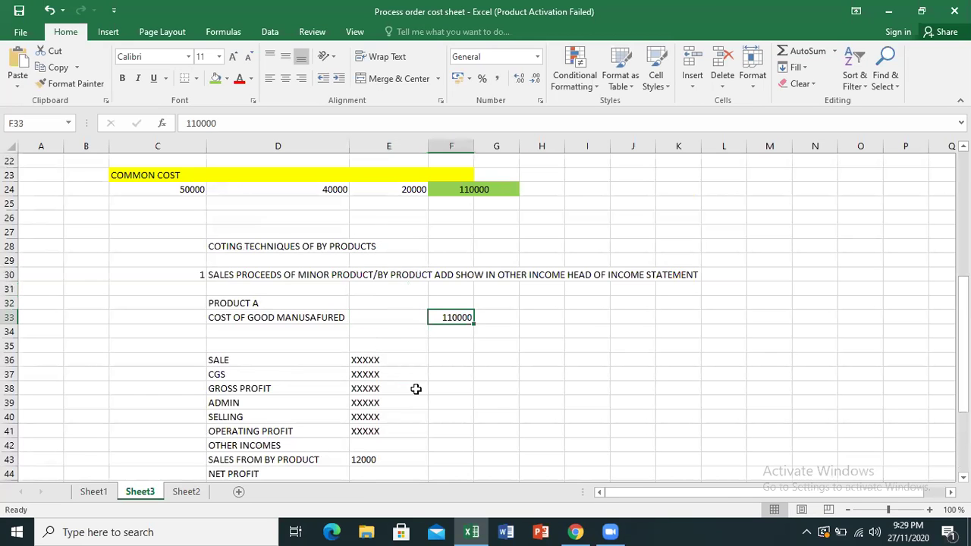
Review technique 2's figures in E49:E54, from common costs and by-product sale proceeds to the cost of goods manufactured.
{"action": "key", "text": "Down"}
{"action": "key", "text": "Down"}
{"action": "key", "text": "Down"}
{"action": "key", "text": "Down"}
{"action": "key", "text": "Down"}
{"action": "key", "text": "Down"}
{"action": "key", "text": "Down"}
{"action": "key", "text": "Down"}
{"action": "key", "text": "Down"}
{"action": "key", "text": "Down"}
{"action": "key", "text": "Down"}
{"action": "key", "text": "Down"}
{"action": "key", "text": "Down"}
{"action": "key", "text": "Down"}
{"action": "key", "text": "Down"}
{"action": "key", "text": "Down"}
{"action": "key", "text": "Down"}
{"action": "key", "text": "Down"}
{"action": "key", "text": "Down"}
{"action": "key", "text": "Down"}
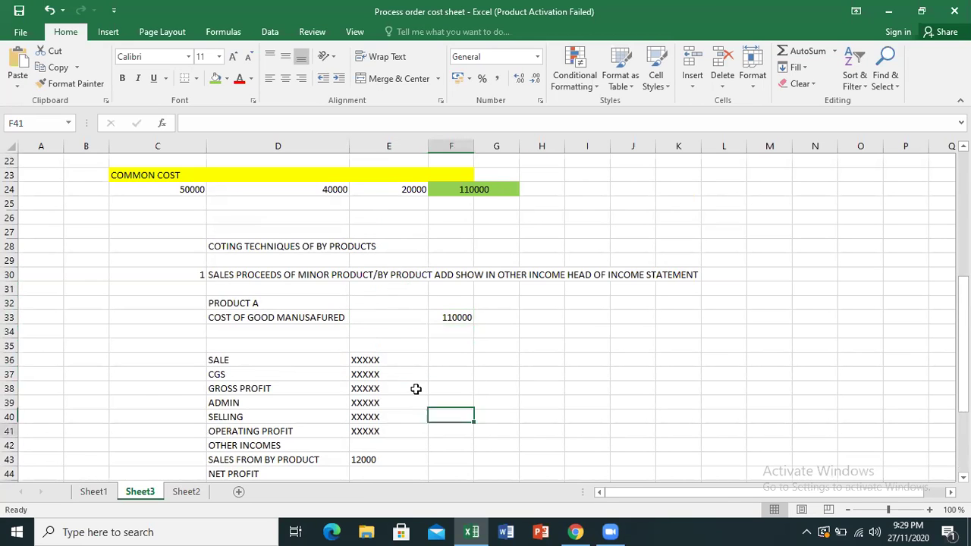
{"action": "key", "text": "Up"}
{"action": "key", "text": "Up"}
{"action": "key", "text": "Up"}
{"action": "key", "text": "Up"}
{"action": "key", "text": "Up"}
{"action": "key", "text": "Up"}
{"action": "key", "text": "Up"}
{"action": "key", "text": "Up"}
{"action": "key", "text": "Up"}
{"action": "key", "text": "Up"}
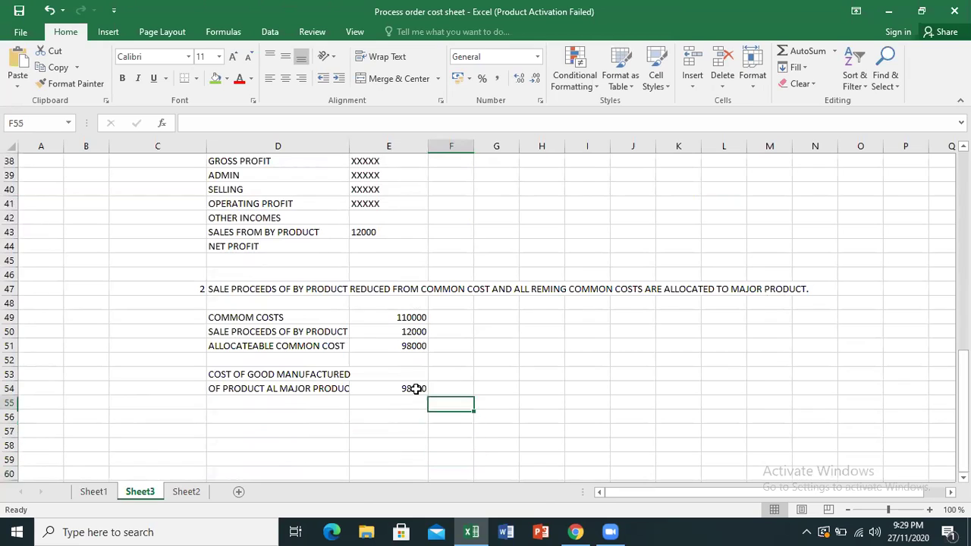
{"action": "key", "text": "Left"}
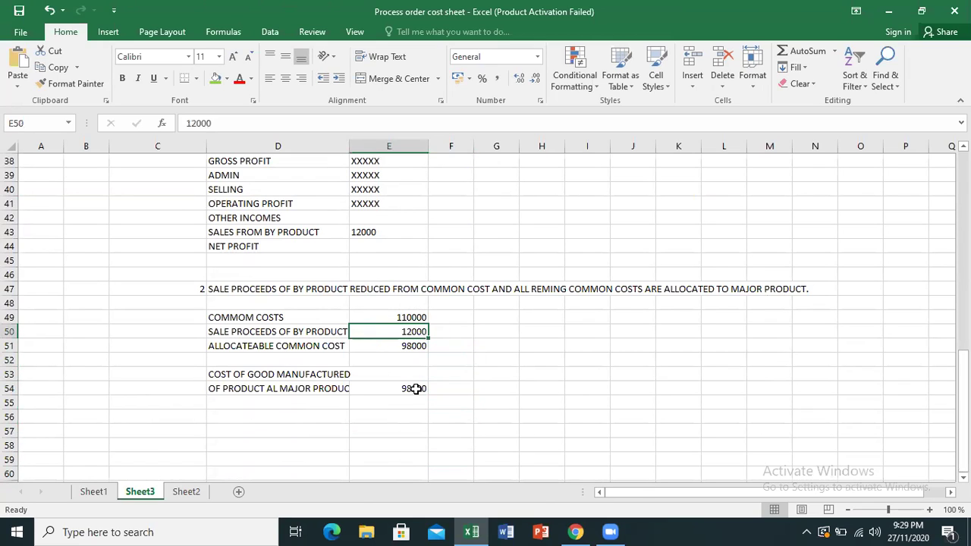
{"action": "key", "text": "Up"}
{"action": "key", "text": "Down"}
{"action": "key", "text": "Down"}
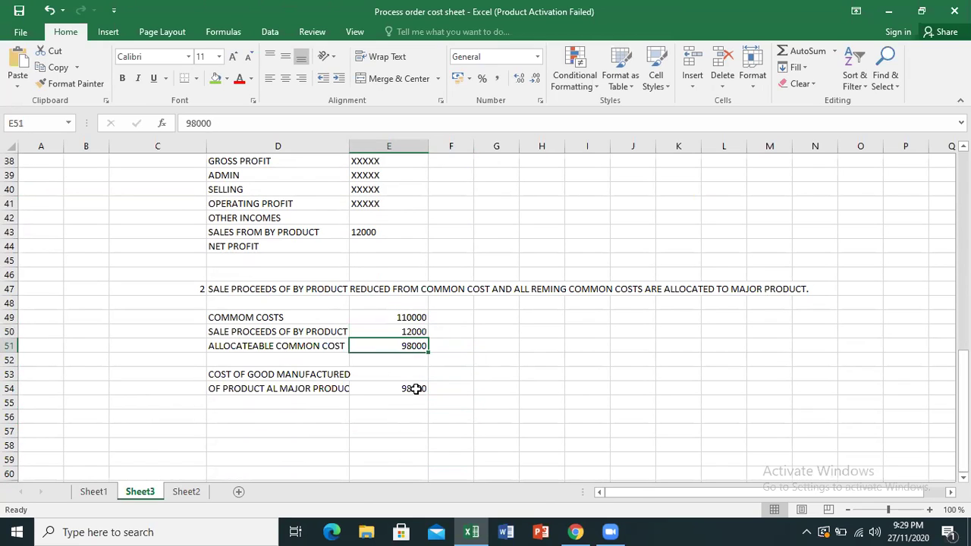
{"action": "key", "text": "Down"}
{"action": "key", "text": "Down"}
{"action": "key", "text": "Down"}
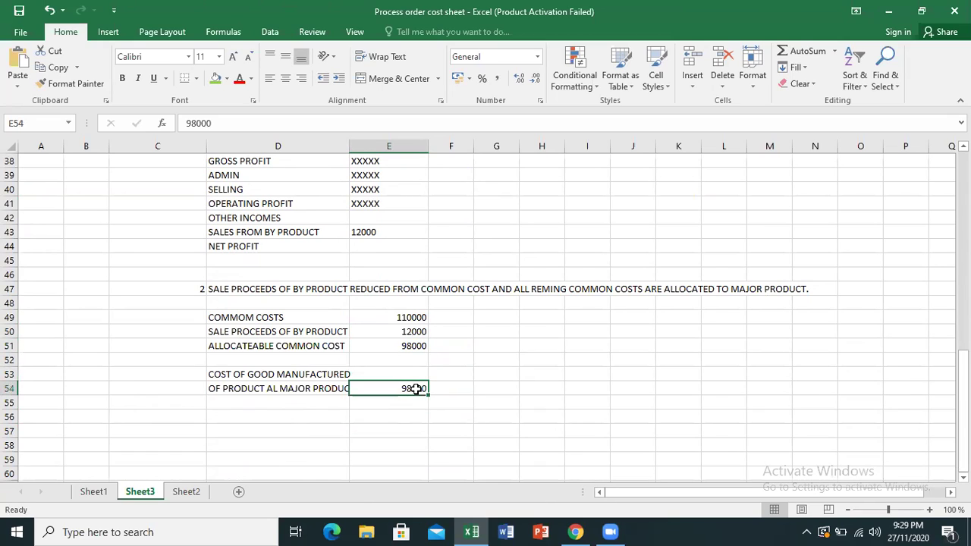
{"action": "key", "text": "Down"}
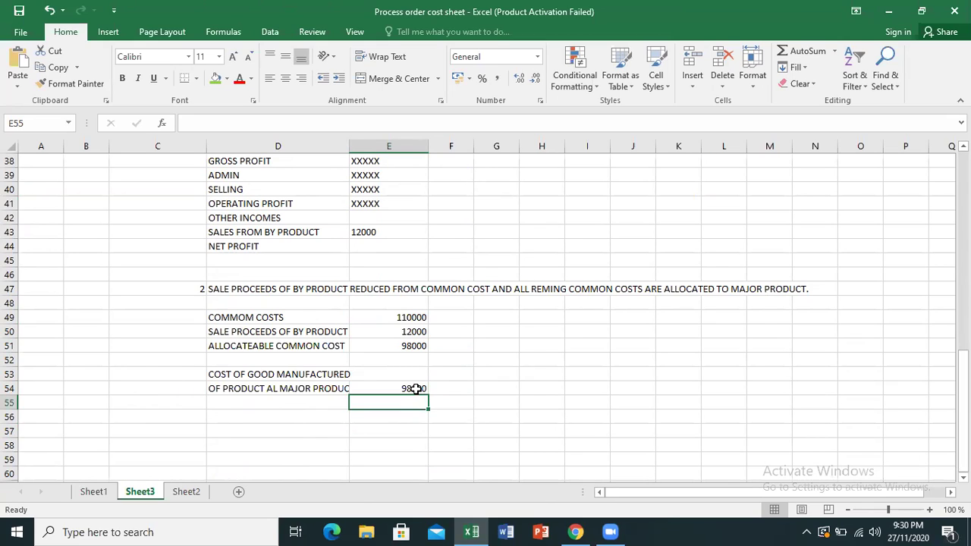
Replace the SALE placeholder in E36 of technique 1's income statement with 500000.
{"action": "key", "text": "Up"}
{"action": "key", "text": "Up"}
{"action": "key", "text": "Up"}
{"action": "key", "text": "Up"}
{"action": "key", "text": "Up"}
{"action": "key", "text": "Up"}
{"action": "key", "text": "Up"}
{"action": "key", "text": "Up"}
{"action": "key", "text": "Up"}
{"action": "key", "text": "Up"}
{"action": "key", "text": "Up"}
{"action": "key", "text": "Up"}
{"action": "key", "text": "Up"}
{"action": "key", "text": "Up"}
{"action": "key", "text": "Up"}
{"action": "key", "text": "Up"}
{"action": "key", "text": "Up"}
{"action": "key", "text": "Up"}
{"action": "key", "text": "Up"}
{"action": "key", "text": "Up"}
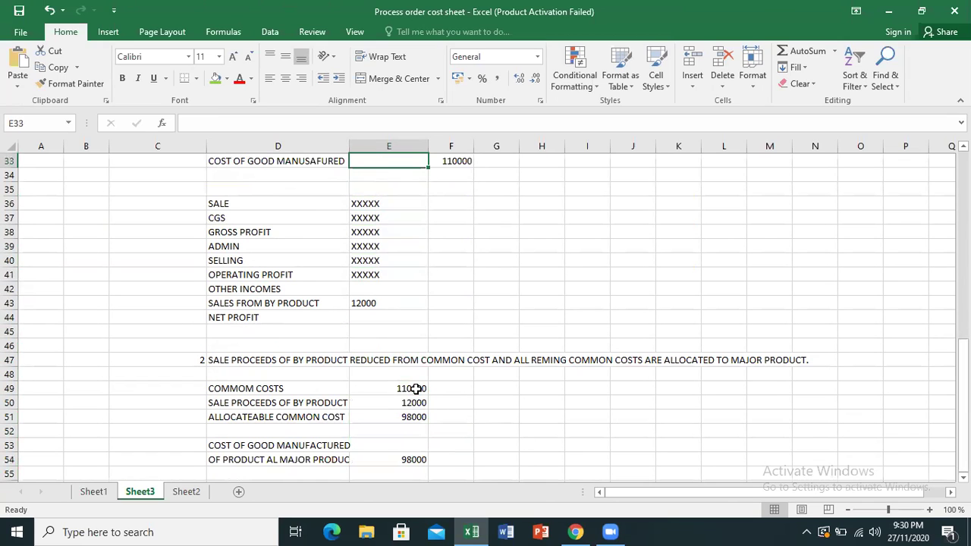
{"action": "left_click", "coordinate": [378, 218]}
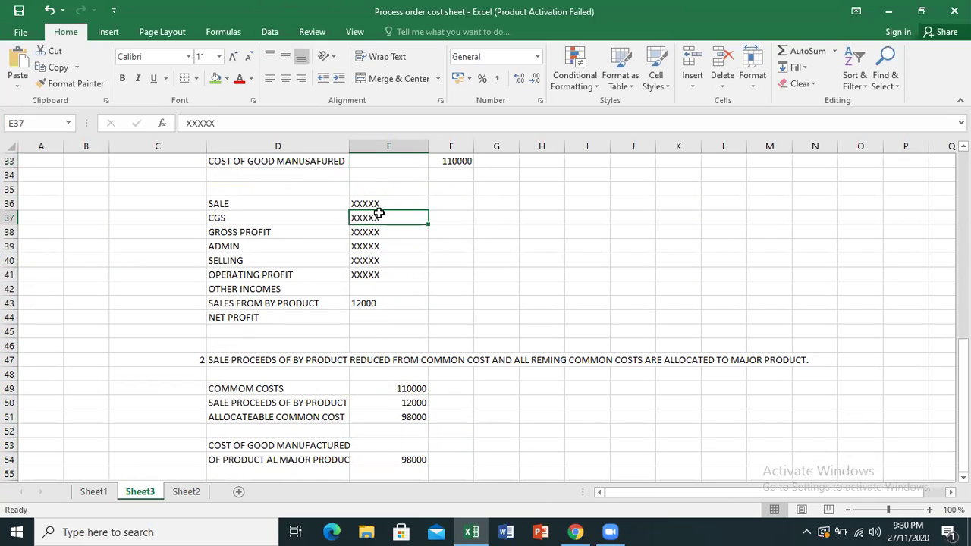
{"action": "left_click", "coordinate": [383, 203]}
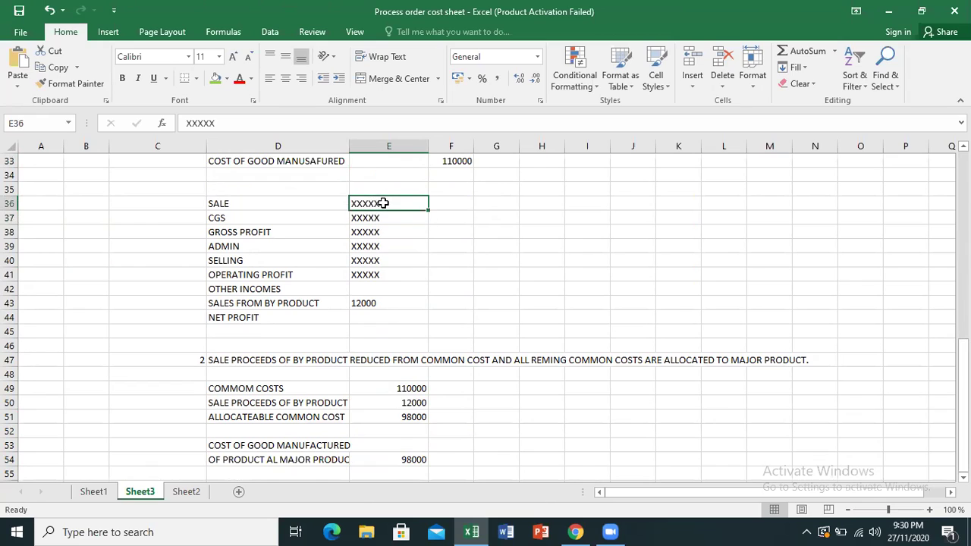
{"action": "type", "text": "500000"}
{"action": "key", "text": "Return"}
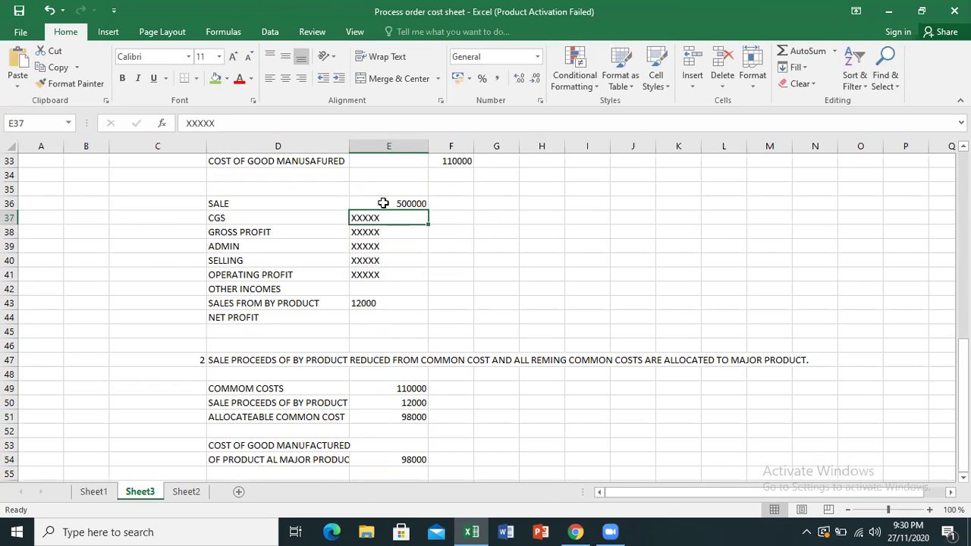
Set CGS in E37 to 110000, taken from the cost of goods manufactured in F33.
{"action": "left_click", "coordinate": [448, 159]}
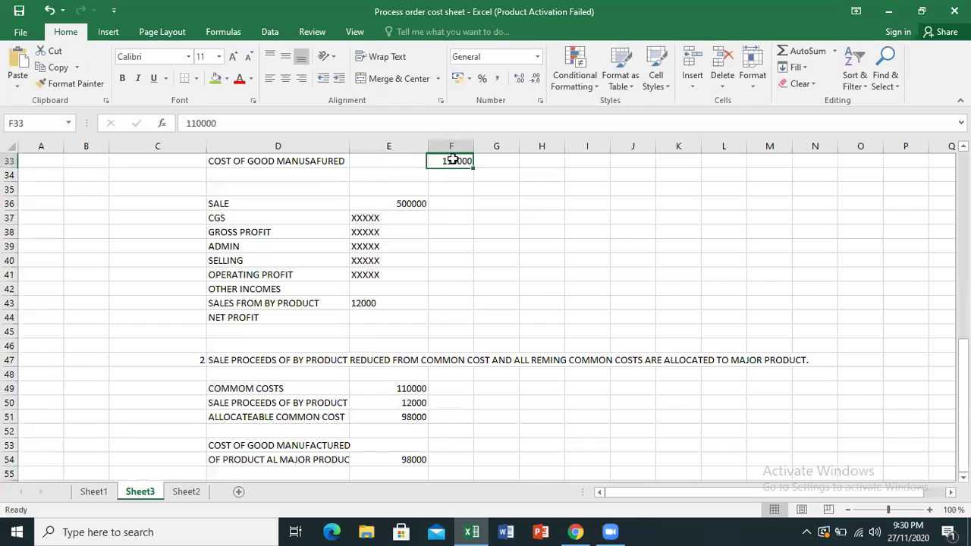
{"action": "left_click", "coordinate": [364, 218]}
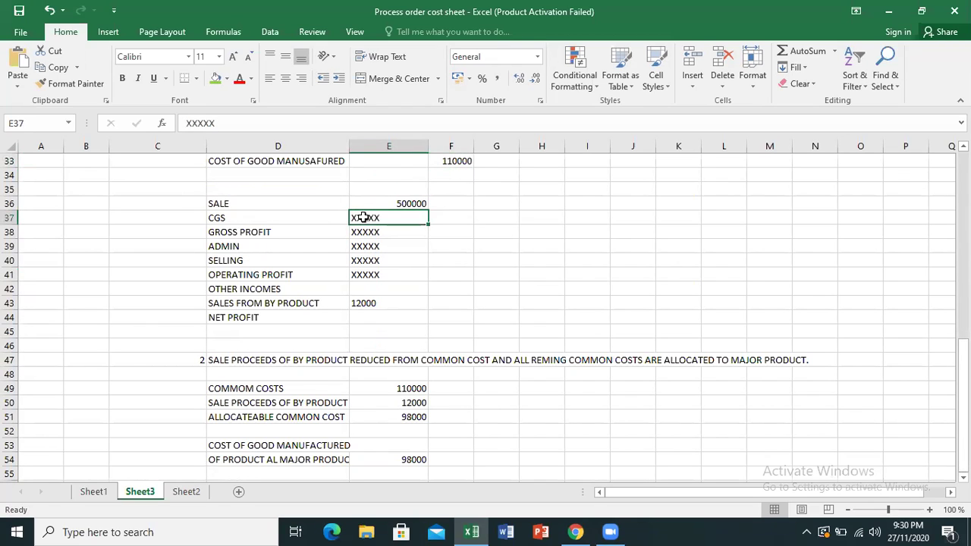
{"action": "type", "text": "110000"}
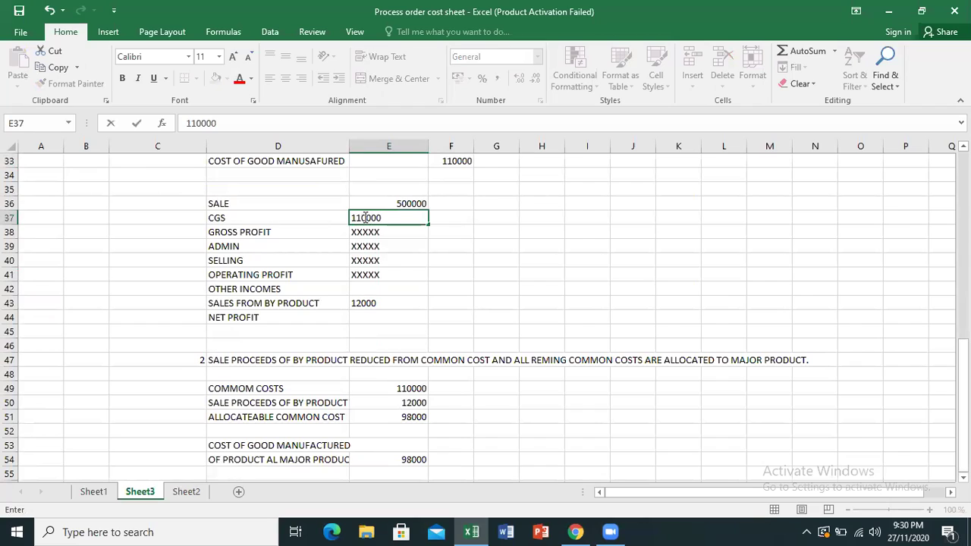
{"action": "key", "text": "Return"}
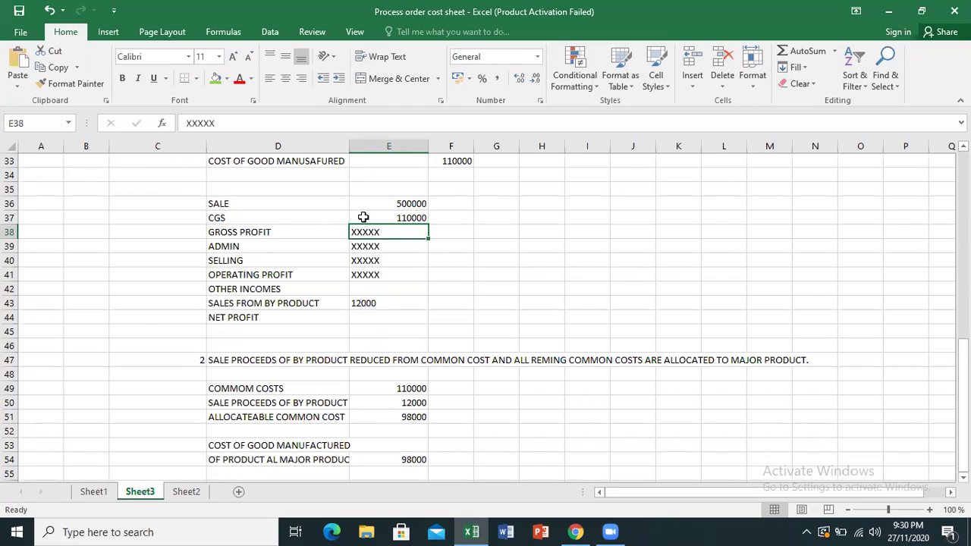
{"action": "left_click", "coordinate": [464, 160]}
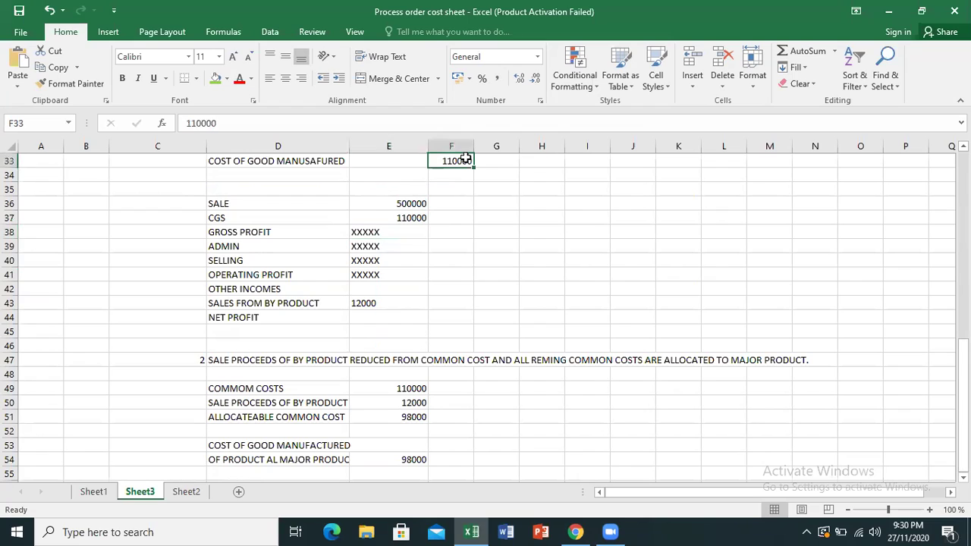
Calculate GROSS PROFIT in E38 as SALE minus CGS with the formula =E36-E37.
{"action": "left_click", "coordinate": [413, 231]}
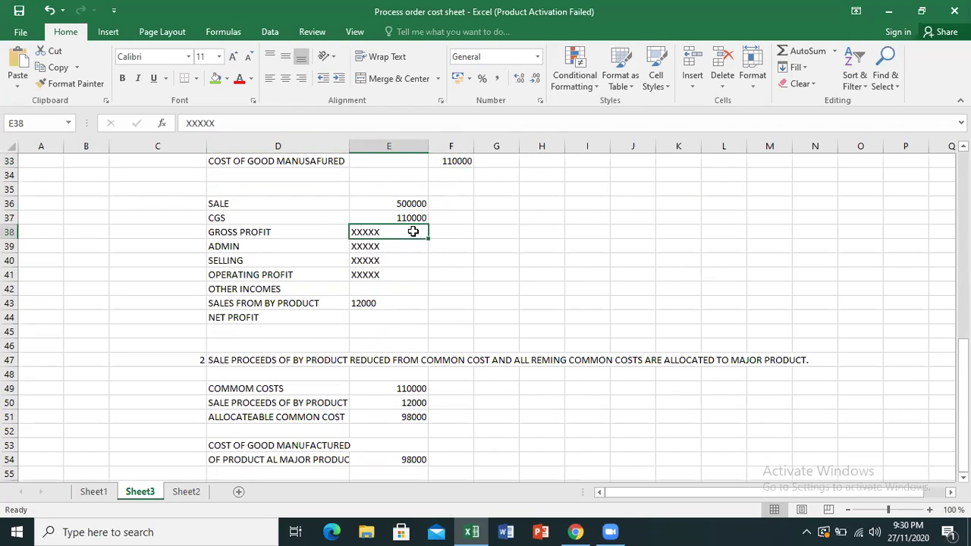
{"action": "type", "text": "="}
{"action": "left_click", "coordinate": [410, 203]}
{"action": "type", "text": "-"}
{"action": "left_click", "coordinate": [419, 220]}
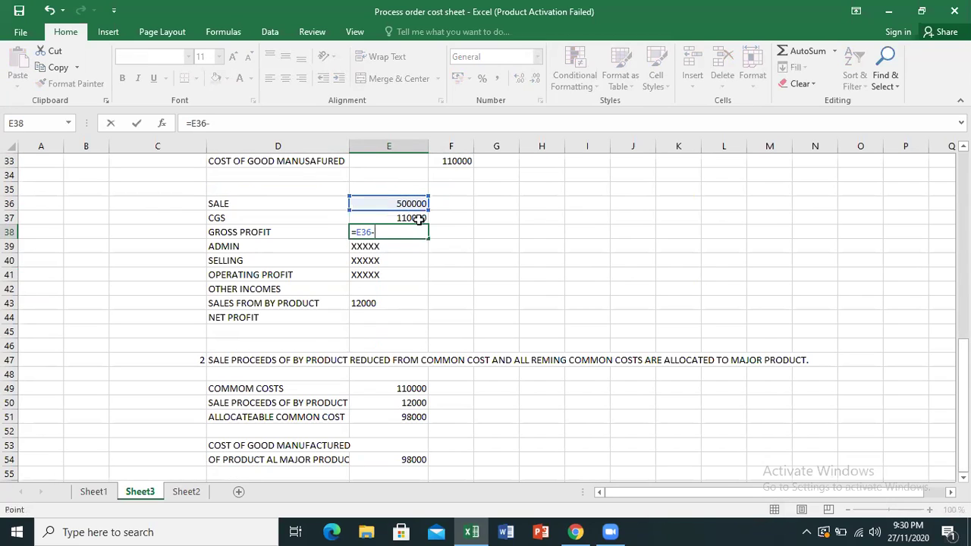
{"action": "key", "text": "Return"}
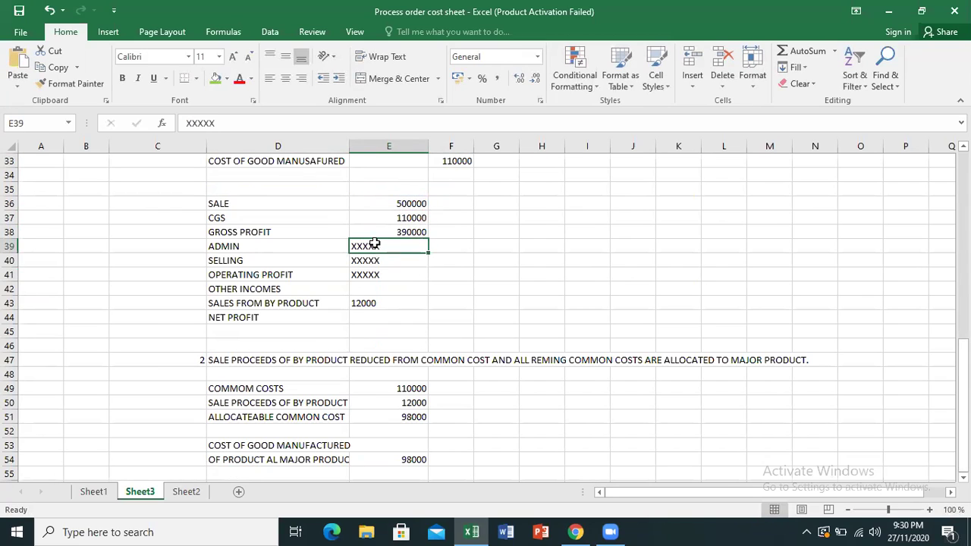
Replace the OPERATING PROFIT placeholder in E41 with 390000.
{"action": "left_click", "coordinate": [379, 276]}
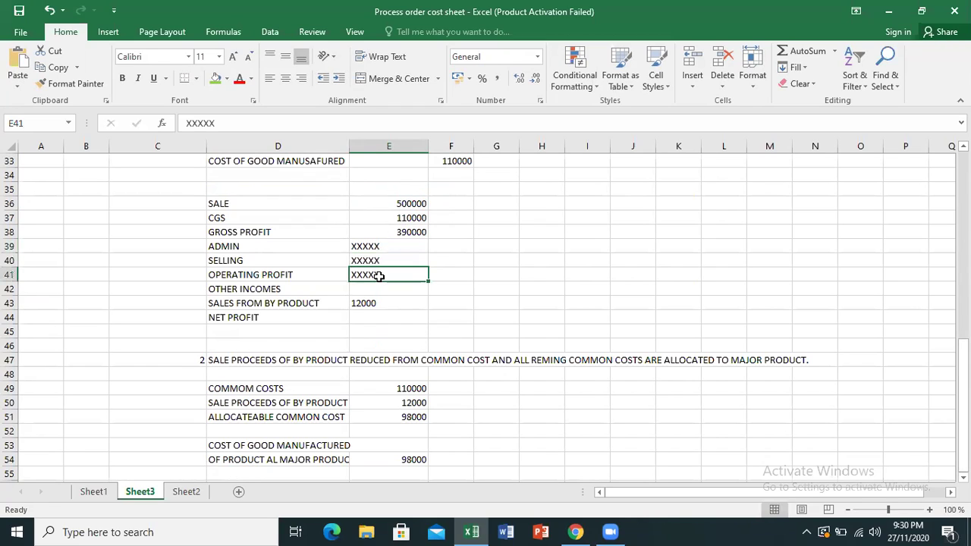
{"action": "type", "text": "390000"}
{"action": "key", "text": "Return"}
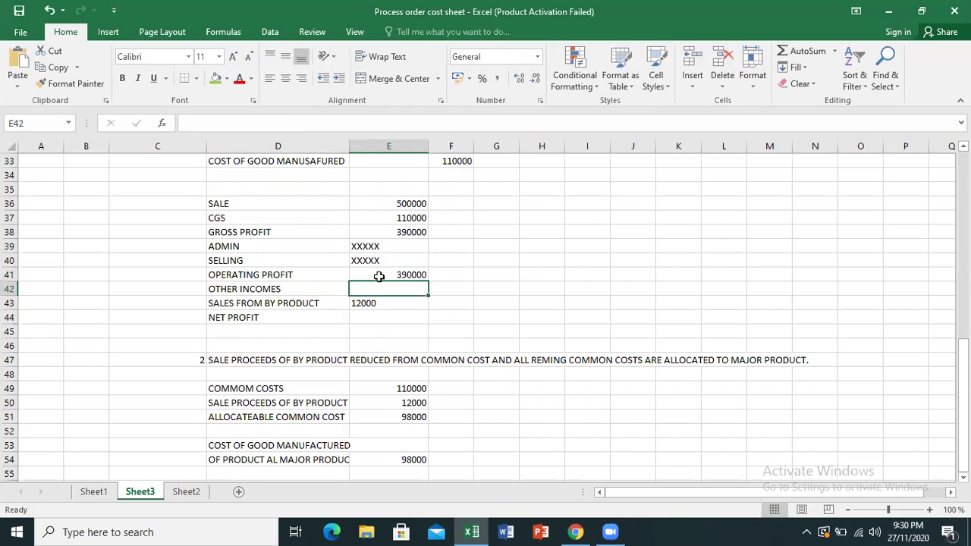
Calculate NET PROFIT in E44 by adding the operating profit in E41 and the by-product sales in E43.
{"action": "left_click", "coordinate": [396, 306]}
{"action": "left_click", "coordinate": [409, 314]}
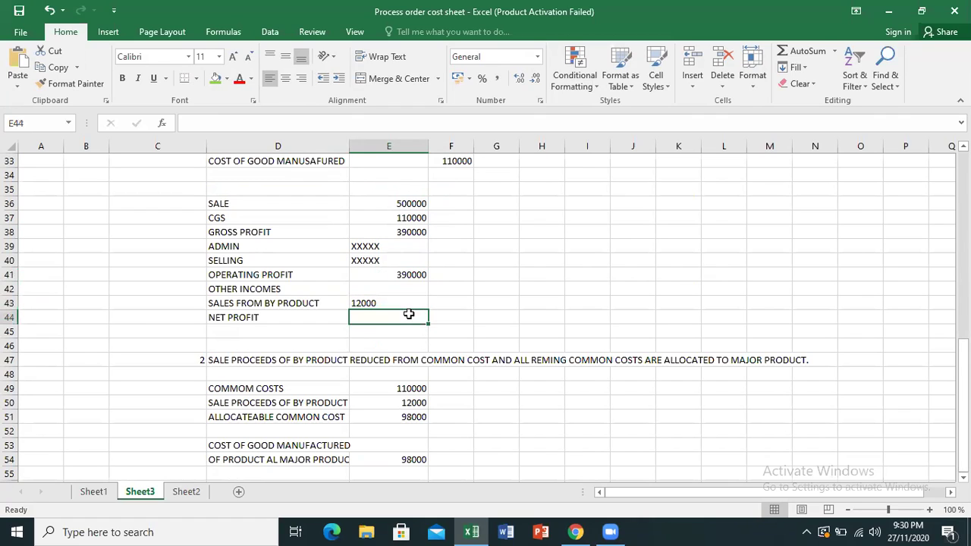
{"action": "type", "text": "+"}
{"action": "left_click", "coordinate": [399, 275]}
{"action": "type", "text": "+"}
{"action": "left_click", "coordinate": [384, 305]}
{"action": "key", "text": "Return"}
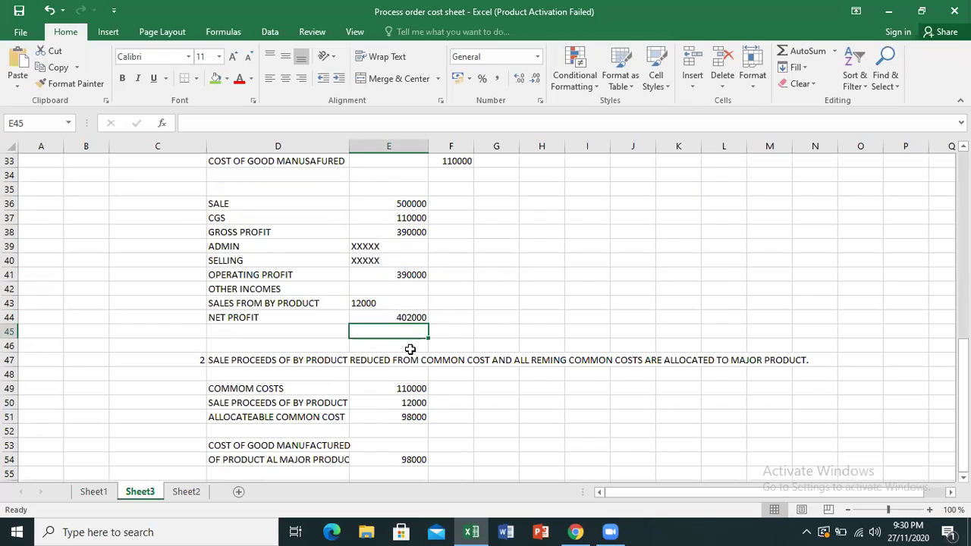
Fill technique 1's income statement in D36:E44 with the standard orange colour.
{"action": "left_click", "coordinate": [237, 203]}
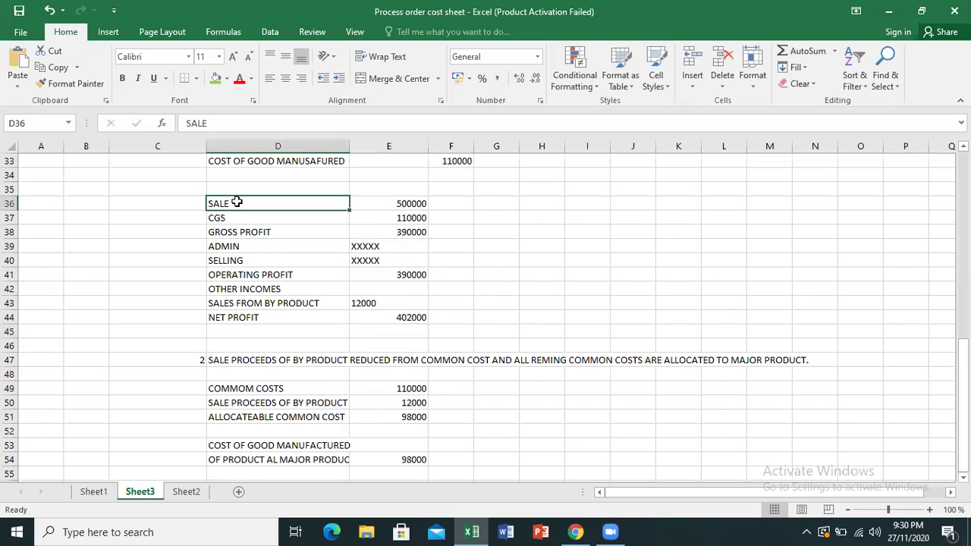
{"action": "left_click", "coordinate": [240, 229]}
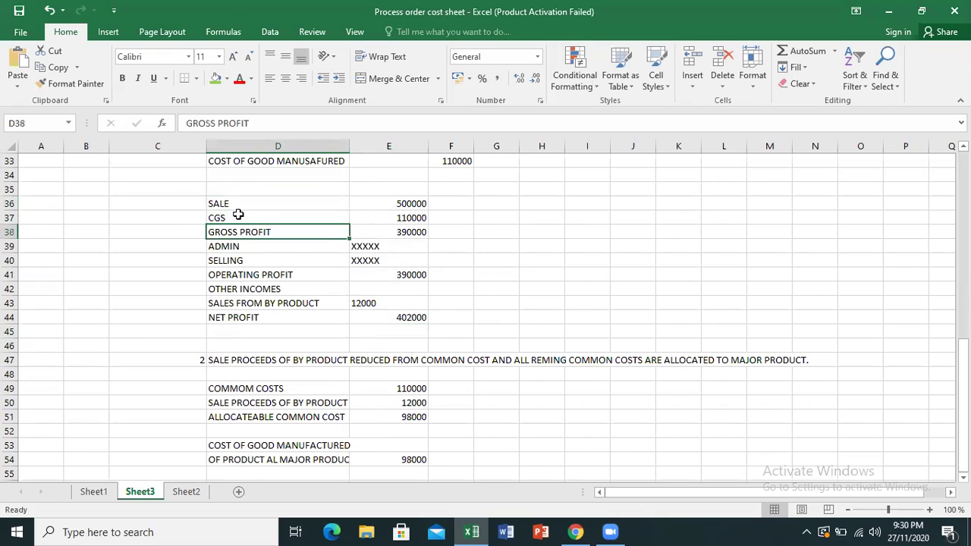
{"action": "left_click_drag", "start_coordinate": [232, 204], "coordinate": [385, 319]}
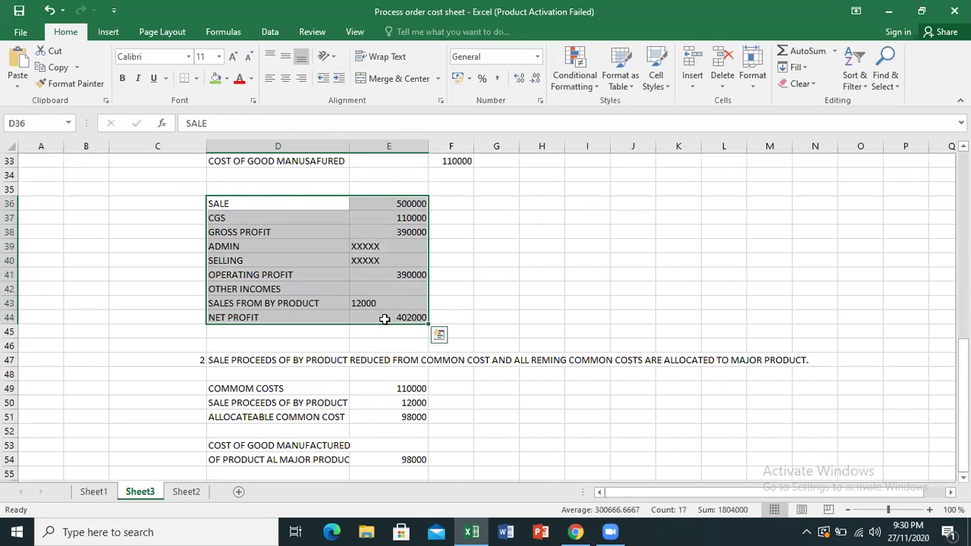
{"action": "left_click", "coordinate": [226, 79]}
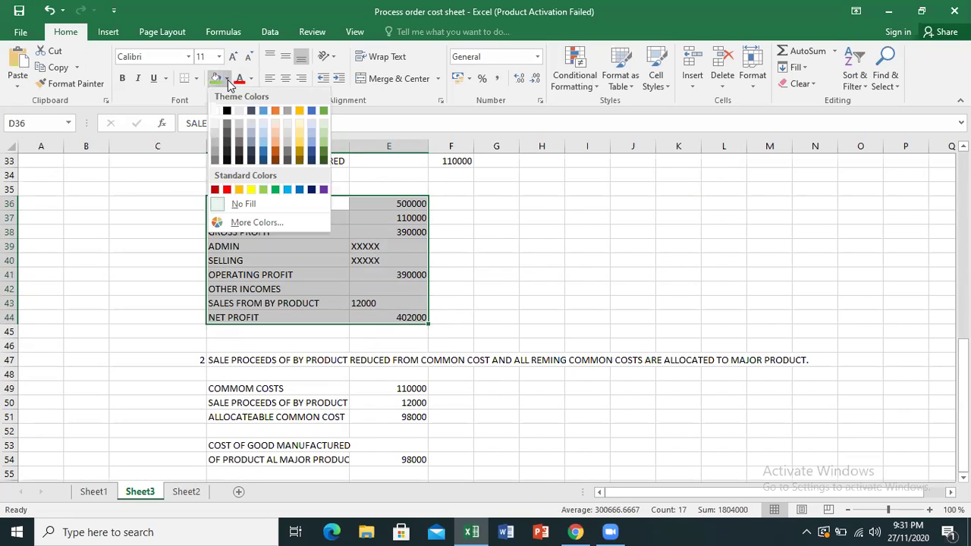
{"action": "left_click", "coordinate": [239, 189]}
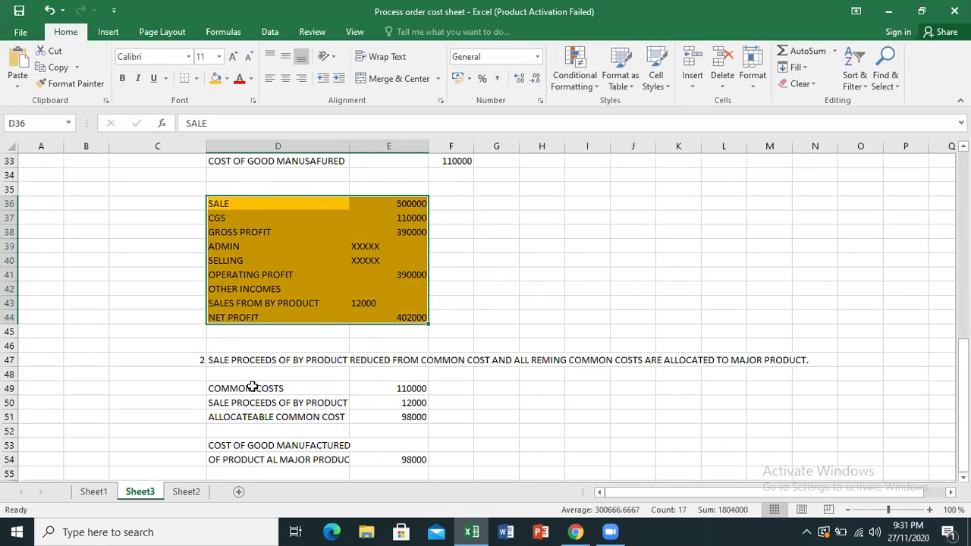
{"action": "left_click", "coordinate": [618, 530]}
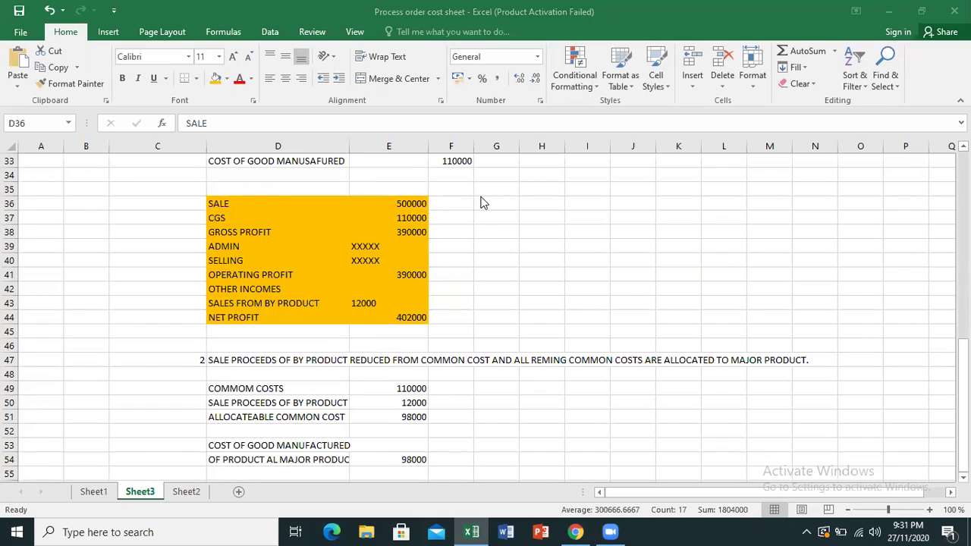
Label the SALE row with A in F36 and the SALES FROM BY PRODUCT row with B in F43.
{"action": "left_click", "coordinate": [437, 204]}
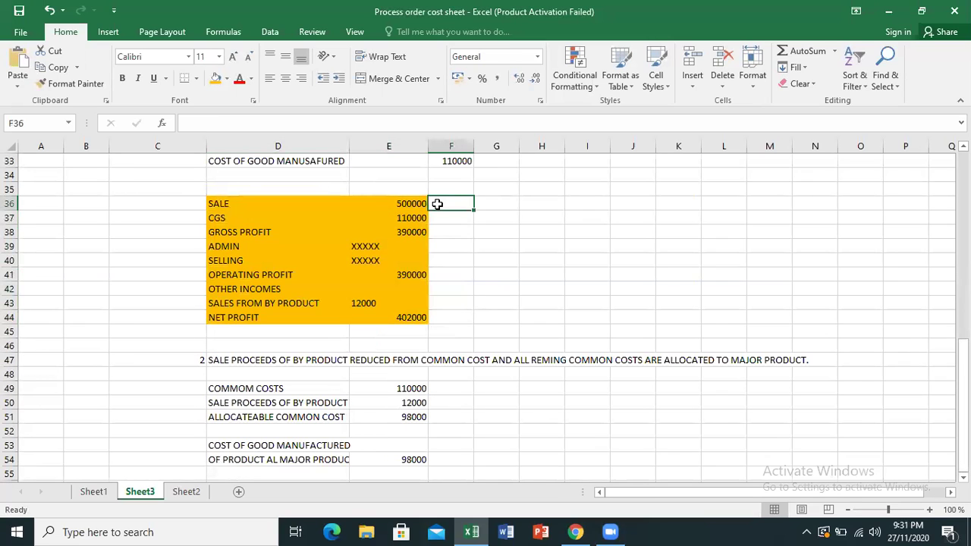
{"action": "type", "text": "A"}
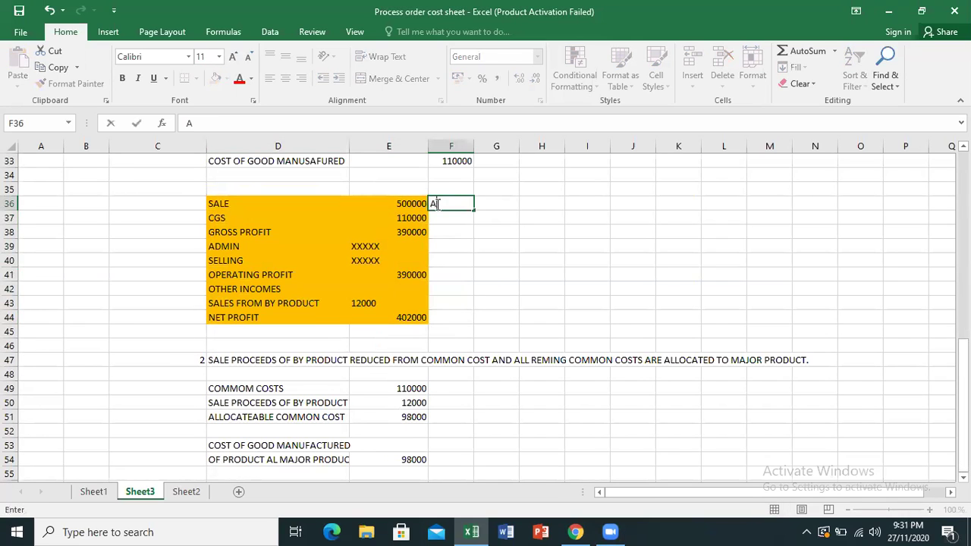
{"action": "left_click", "coordinate": [442, 305]}
{"action": "type", "text": "B"}
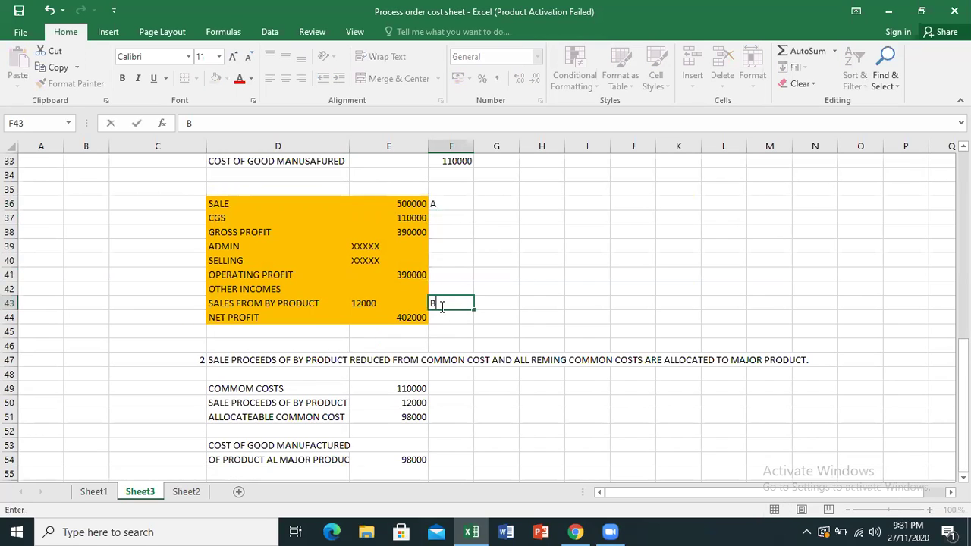
{"action": "left_click", "coordinate": [439, 219]}
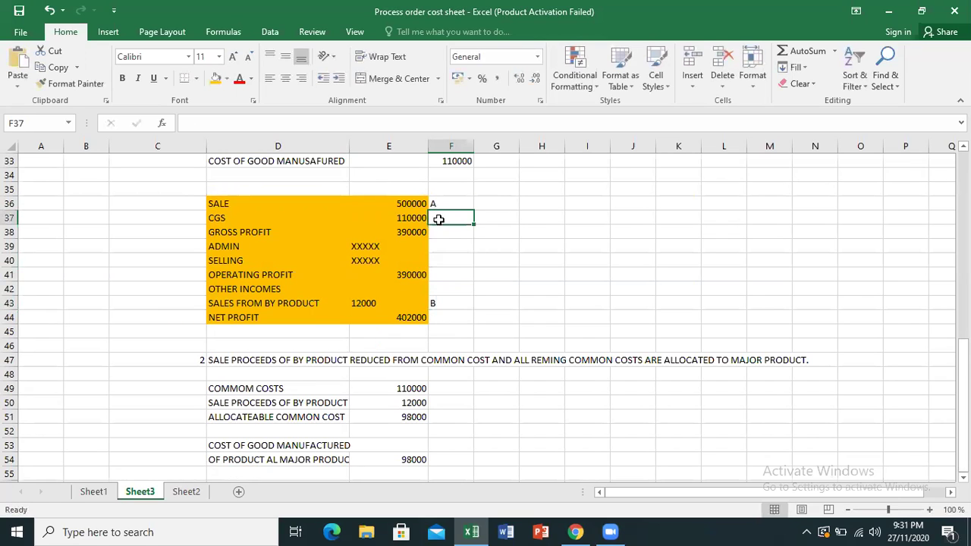
Review technique 1's figures from the cost of goods manufactured in F33 through CGS and the profit lines to net profit in E44.
{"action": "left_click", "coordinate": [441, 165]}
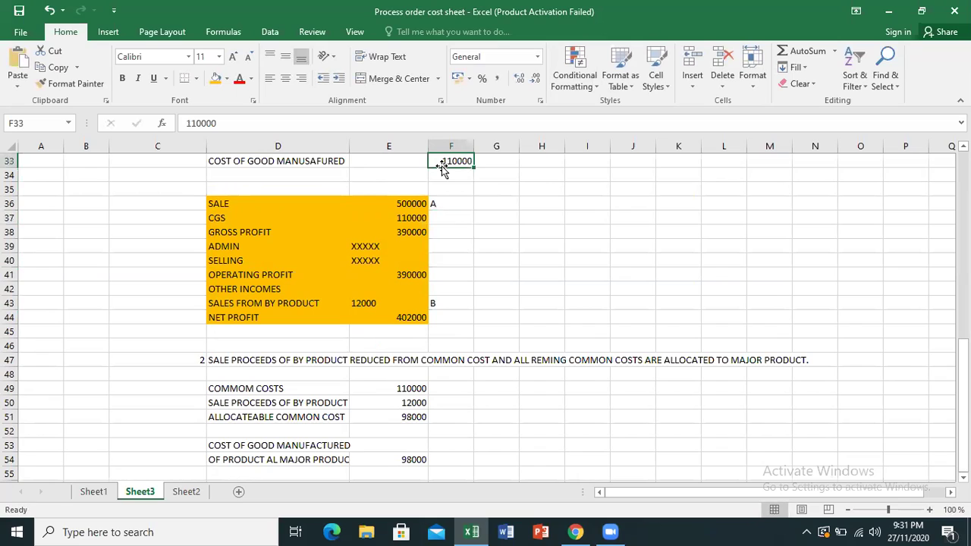
{"action": "left_click", "coordinate": [386, 218]}
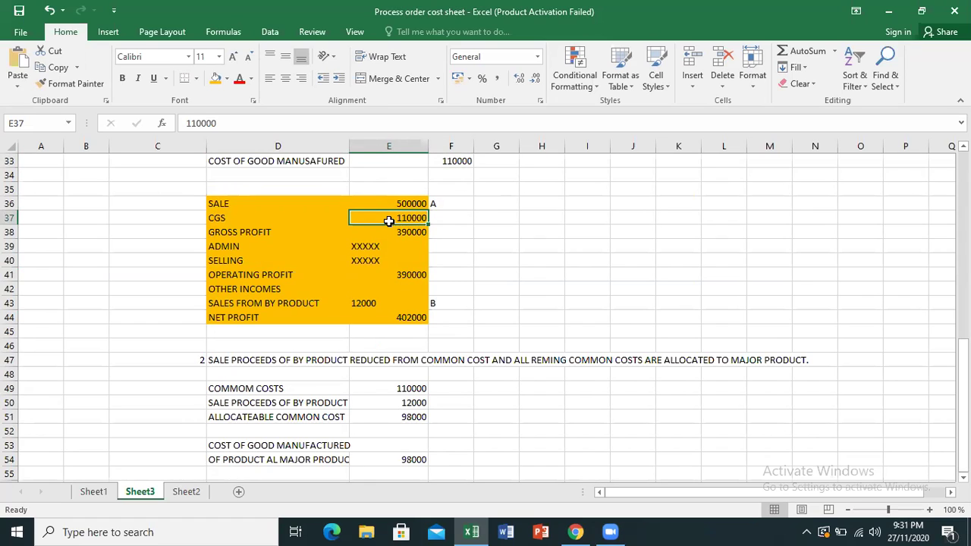
{"action": "left_click", "coordinate": [402, 231]}
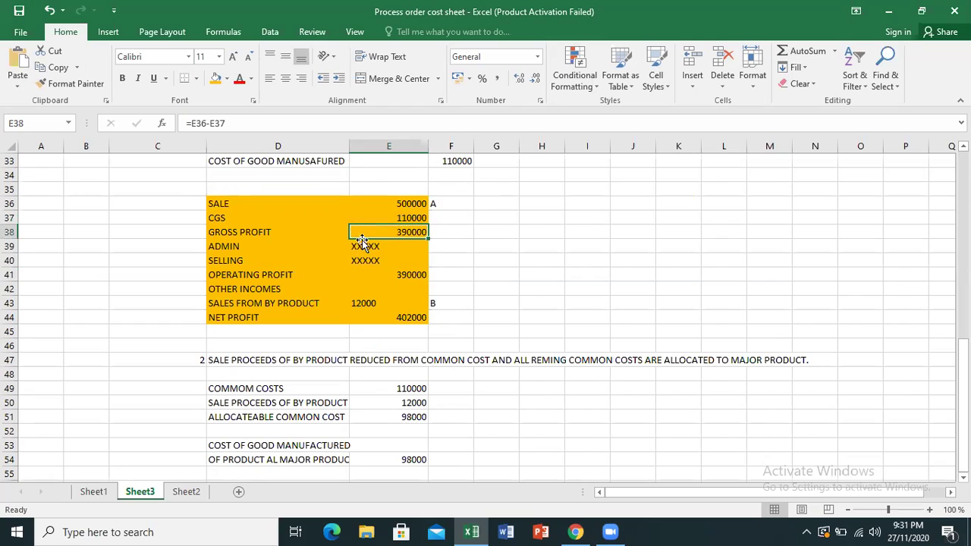
{"action": "left_click", "coordinate": [403, 279]}
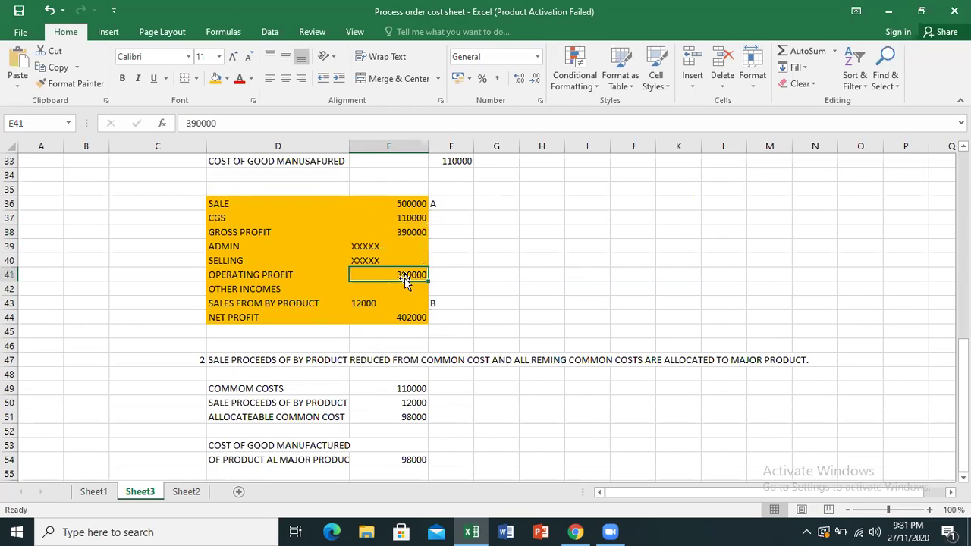
{"action": "left_click", "coordinate": [377, 304]}
{"action": "left_click", "coordinate": [400, 320]}
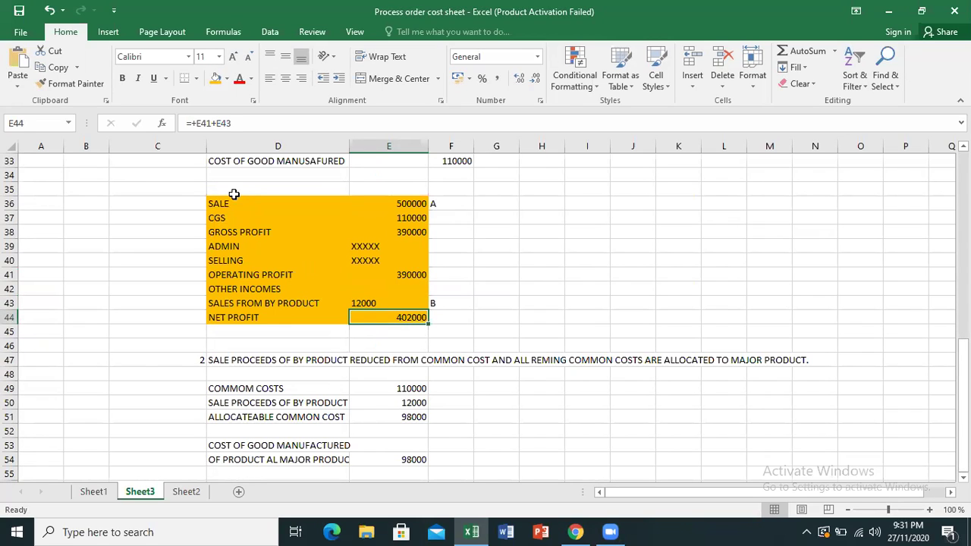
Copy the orange income statement in D36:E44 and paste it below technique 2's cost figures, starting at D57.
{"action": "left_click_drag", "start_coordinate": [258, 203], "coordinate": [388, 318]}
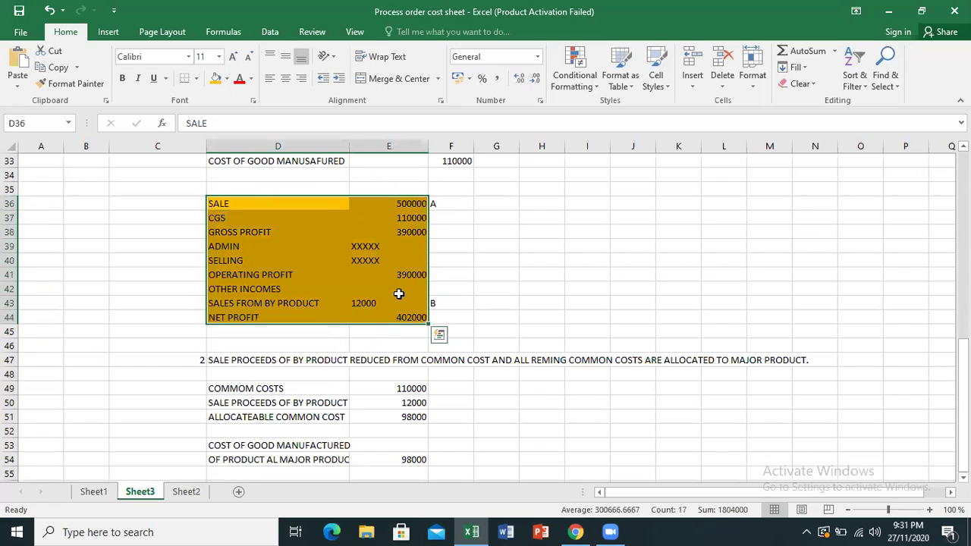
{"action": "key", "text": "ctrl+c"}
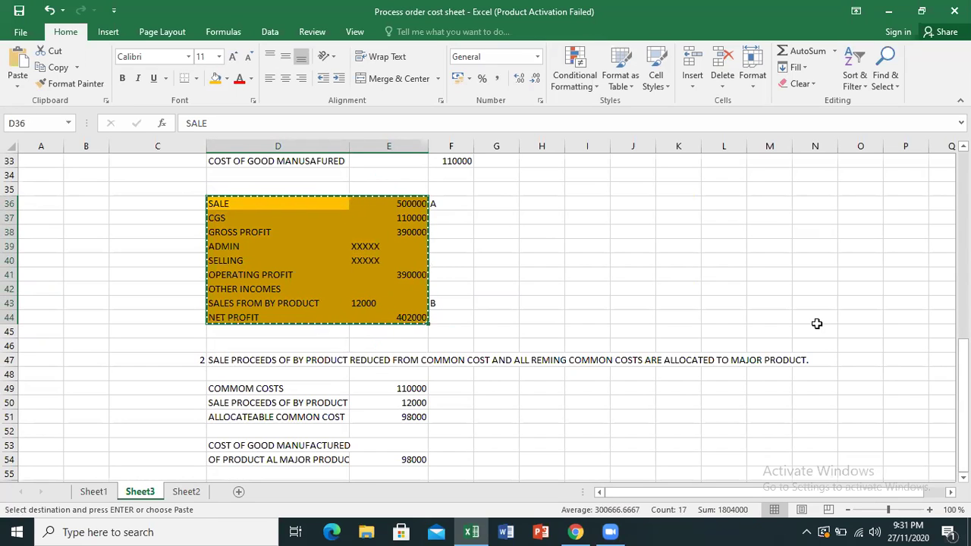
{"action": "left_click", "coordinate": [258, 472]}
{"action": "key", "text": "Down"}
{"action": "key", "text": "Down"}
{"action": "key", "text": "Down"}
{"action": "key", "text": "Down"}
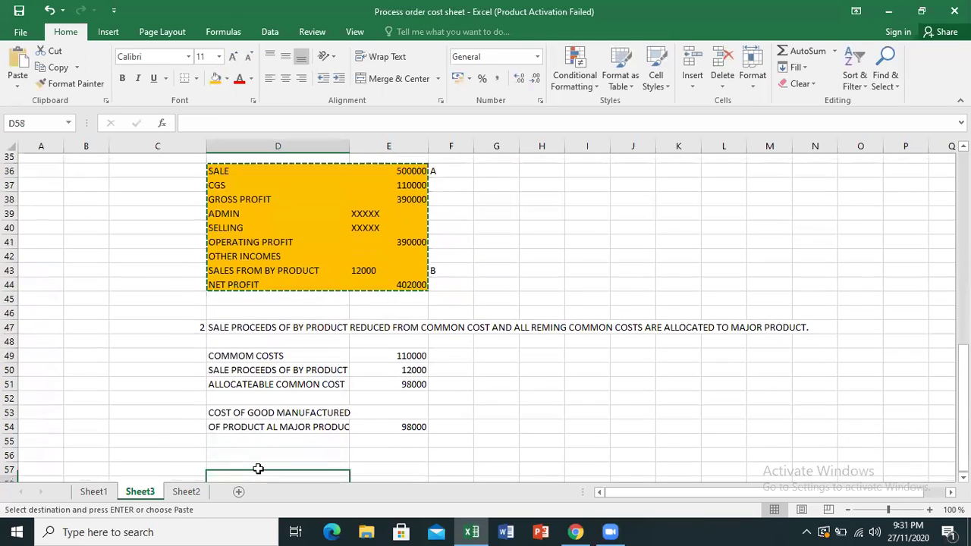
{"action": "key", "text": "Up"}
{"action": "key", "text": "Up"}
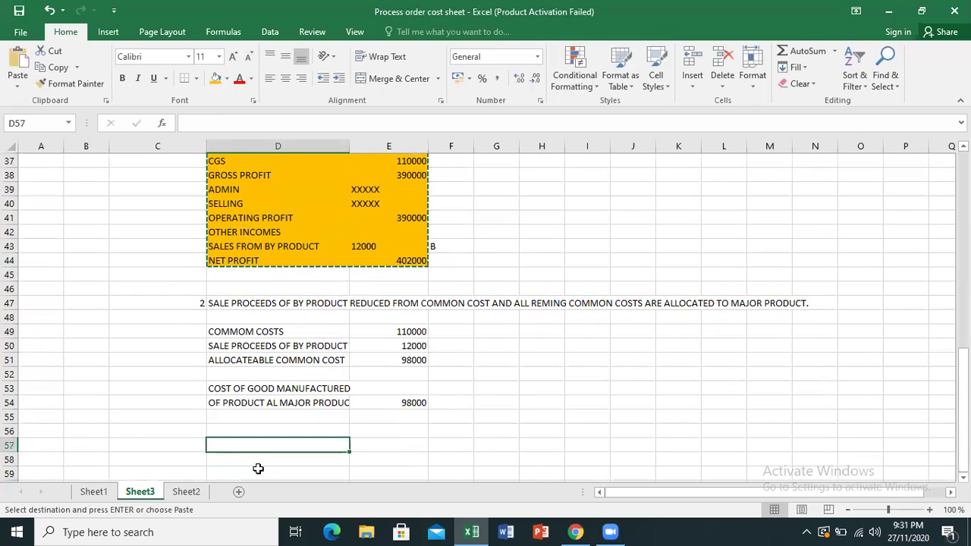
{"action": "key", "text": "ctrl+v"}
Set CGS in E58 of the pasted statement to 98000, taken from the cost of goods manufactured in E54.
{"action": "key", "text": "Down"}
{"action": "key", "text": "Down"}
{"action": "key", "text": "Down"}
{"action": "key", "text": "Down"}
{"action": "key", "text": "Down"}
{"action": "key", "text": "Down"}
{"action": "key", "text": "Down"}
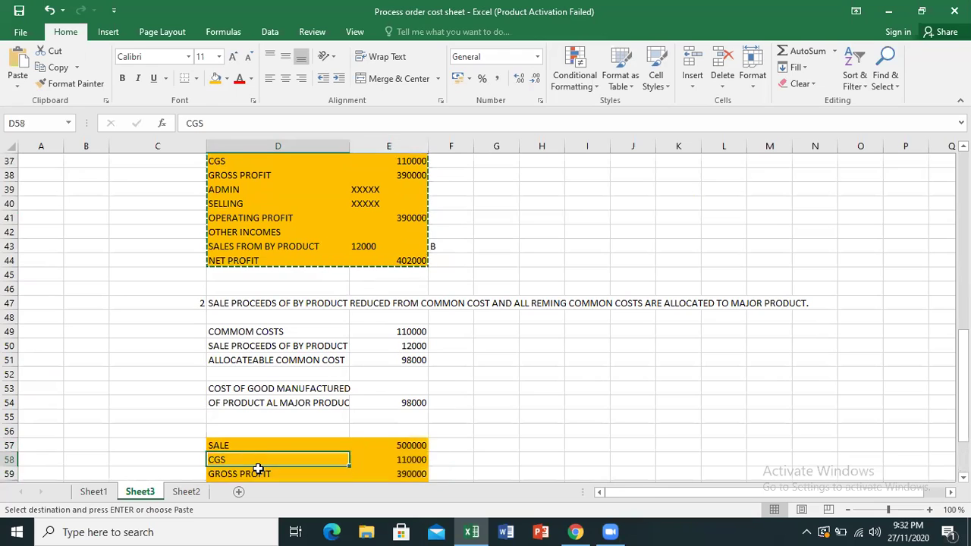
{"action": "key", "text": "Down"}
{"action": "key", "text": "Down"}
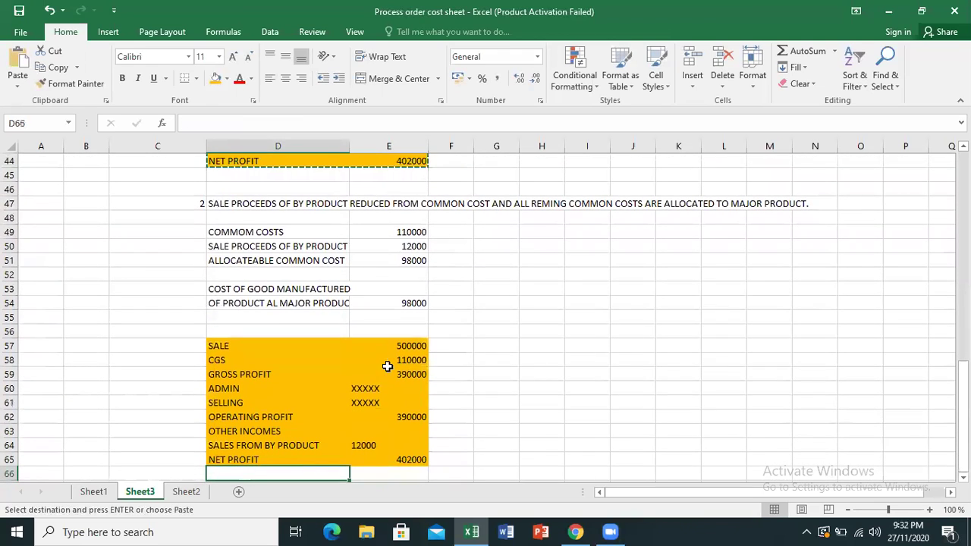
{"action": "left_click", "coordinate": [408, 347]}
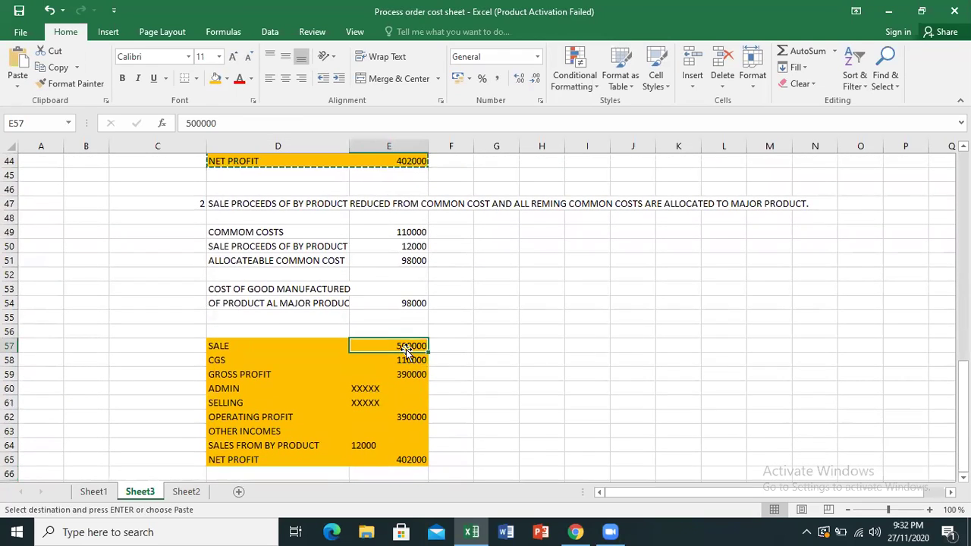
{"action": "left_click", "coordinate": [412, 361]}
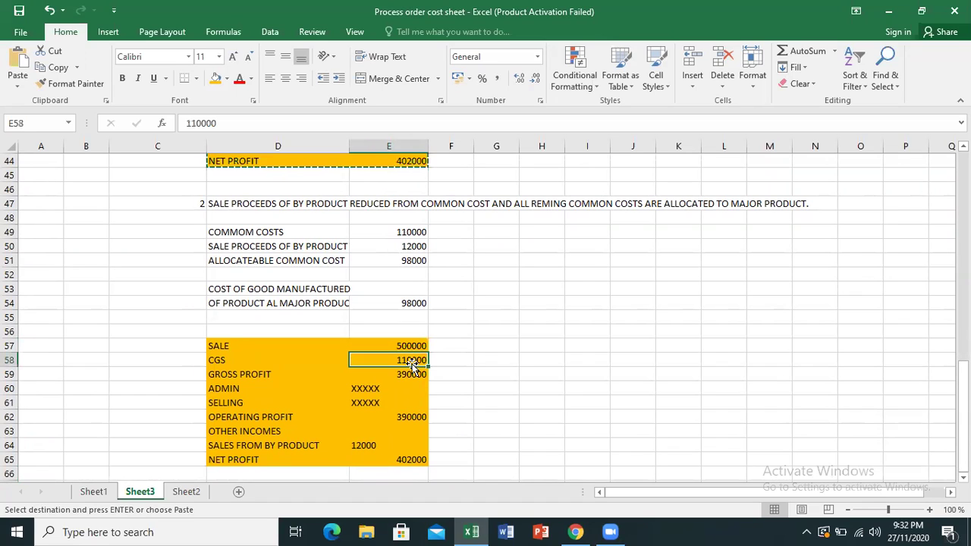
{"action": "left_click", "coordinate": [412, 260]}
{"action": "left_click", "coordinate": [404, 303]}
{"action": "left_click", "coordinate": [405, 361]}
{"action": "type", "text": "98000"}
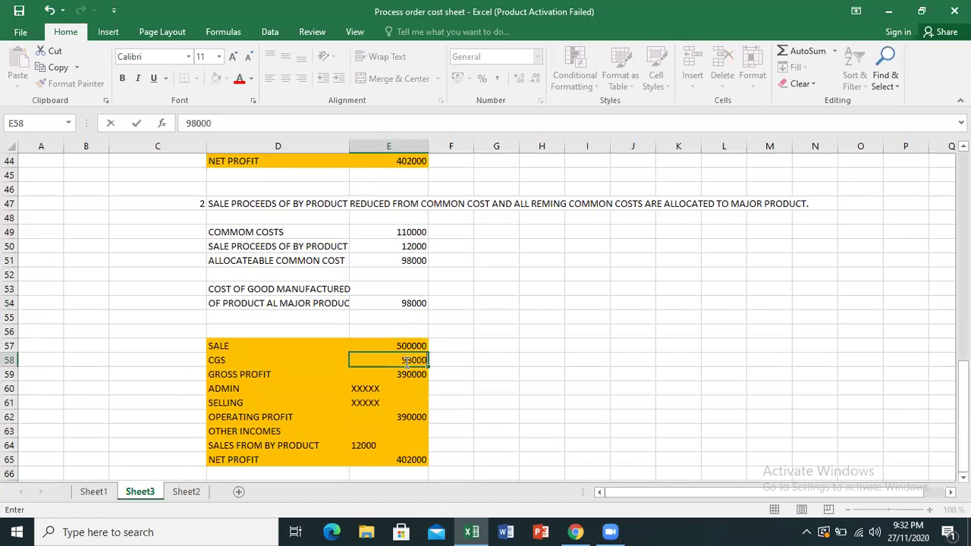
{"action": "key", "text": "Return"}
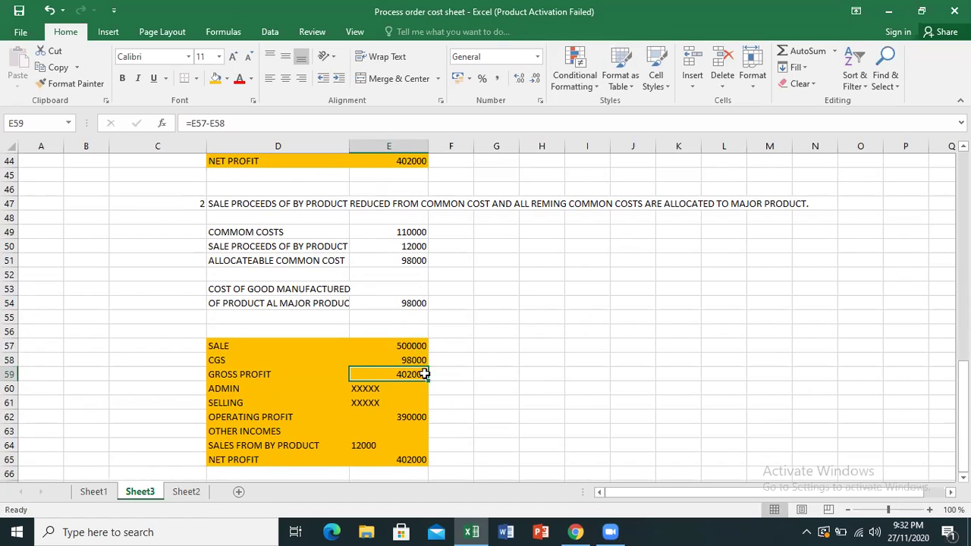
Set OPERATING PROFIT in E62 to 402000 and clear the by-product sales amount in E64.
{"action": "left_click", "coordinate": [406, 418]}
{"action": "type", "text": "402000"}
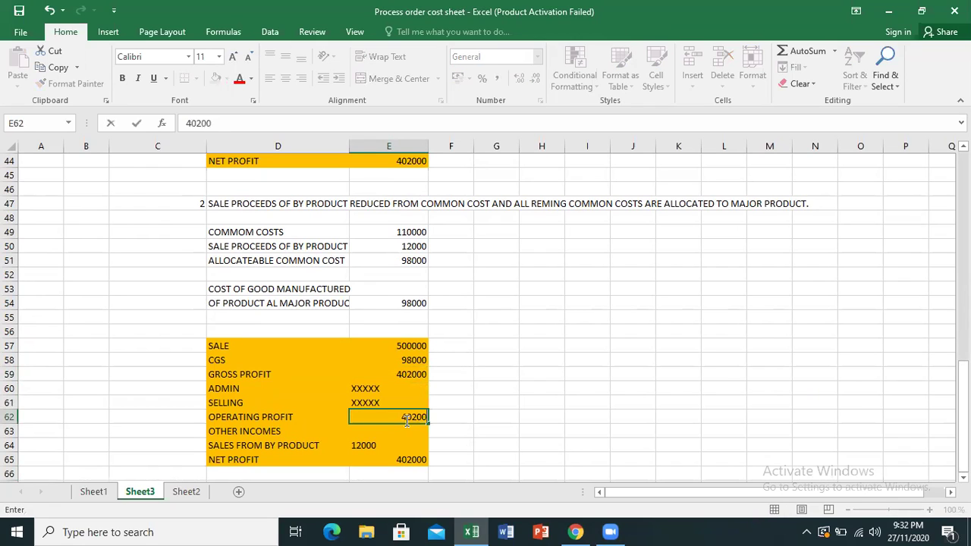
{"action": "key", "text": "Return"}
{"action": "left_click", "coordinate": [379, 446]}
{"action": "key", "text": "Delete"}
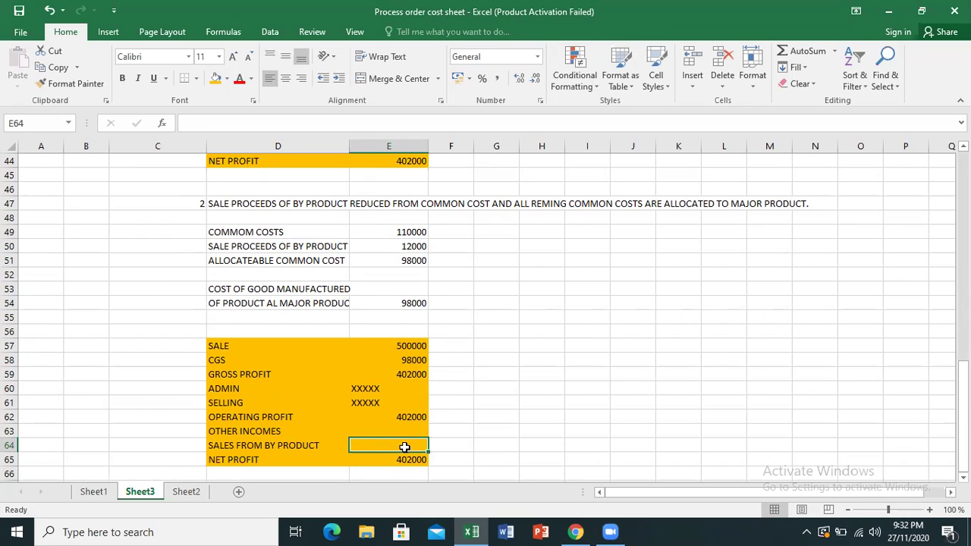
Check the CGS in E58 and compare technique 2's net profit in E65 with technique 1's in E44.
{"action": "left_click", "coordinate": [219, 359]}
{"action": "left_click", "coordinate": [404, 358]}
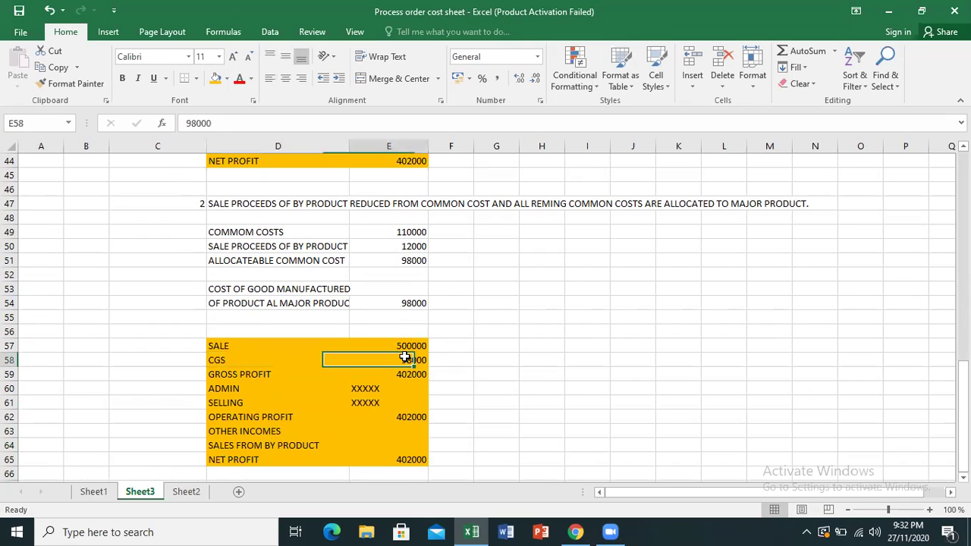
{"action": "left_click", "coordinate": [408, 461]}
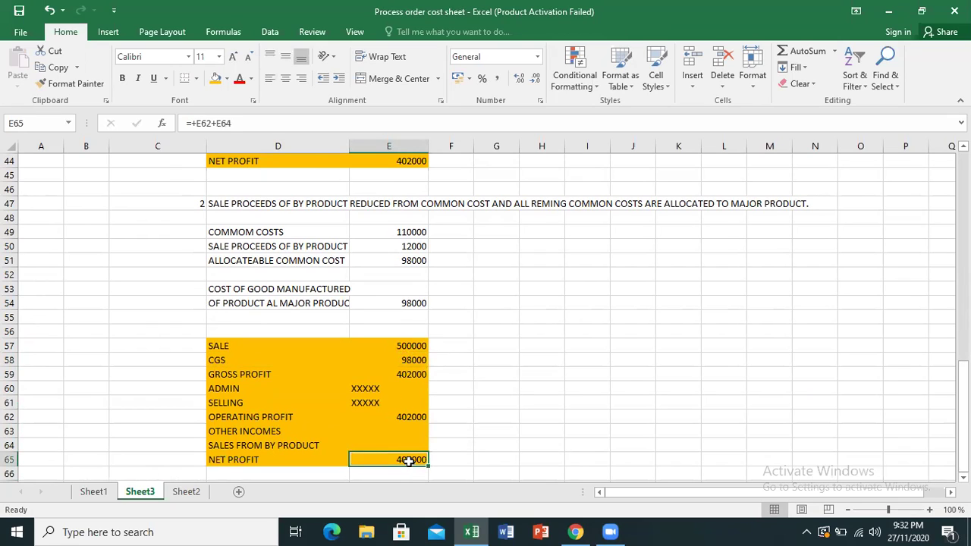
{"action": "left_click", "coordinate": [416, 163]}
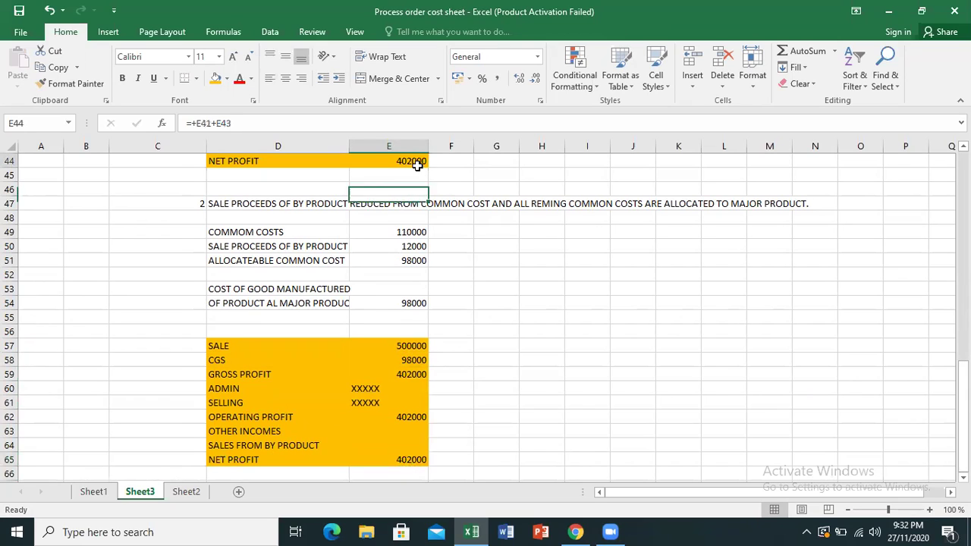
{"action": "left_click", "coordinate": [413, 458]}
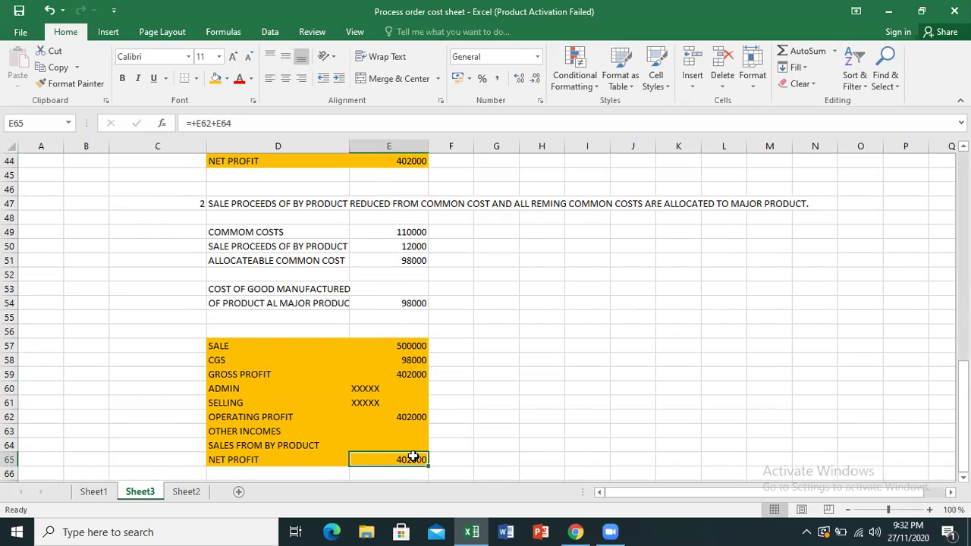